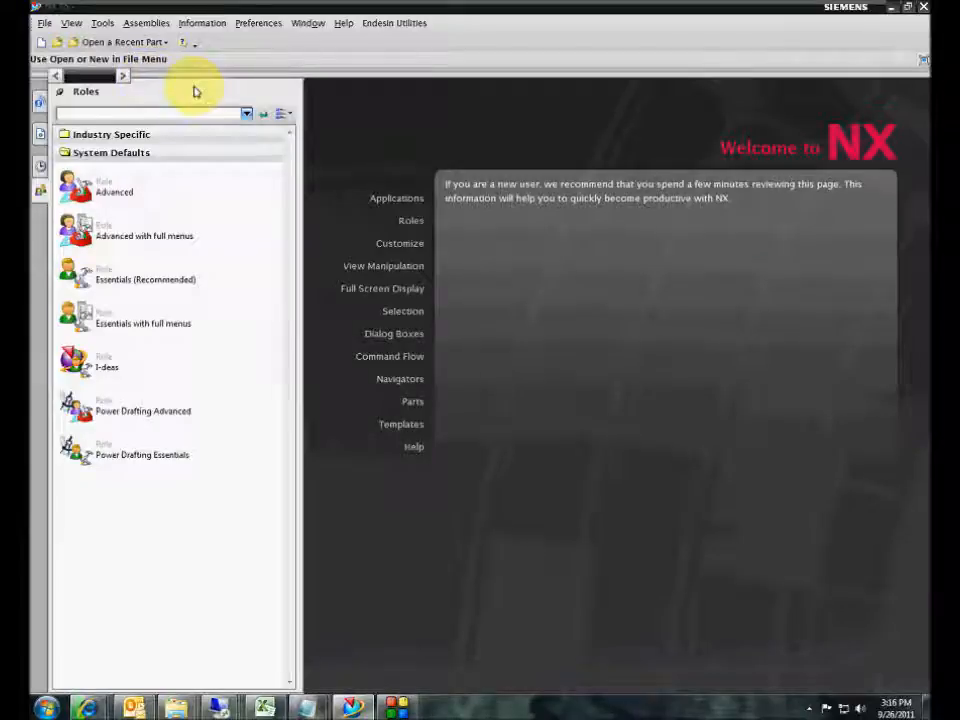
- Open the Customize dialog from the toolbar area's right-click menu
{"action": "right_click", "coordinate": [437, 48]}
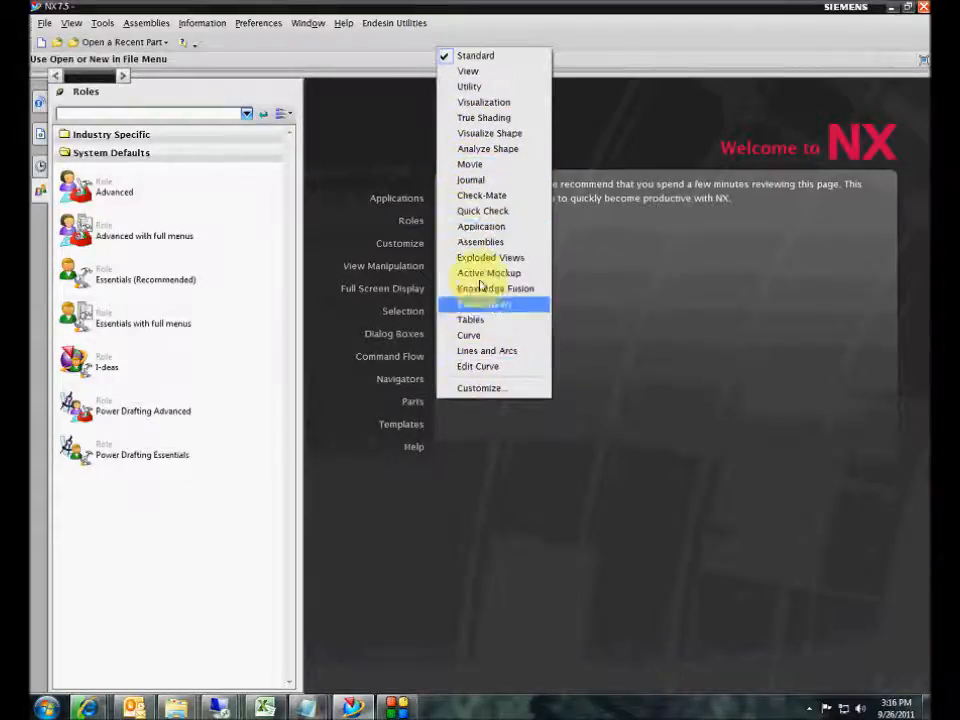
{"action": "right_click", "coordinate": [398, 49]}
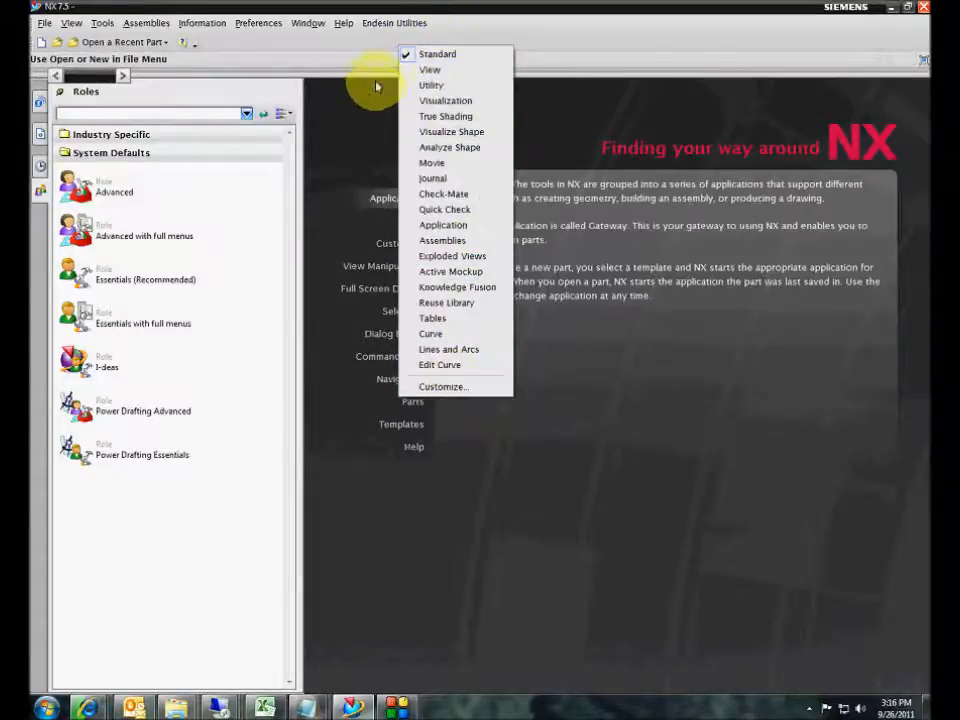
{"action": "right_click", "coordinate": [369, 45]}
{"action": "left_click", "coordinate": [410, 385]}
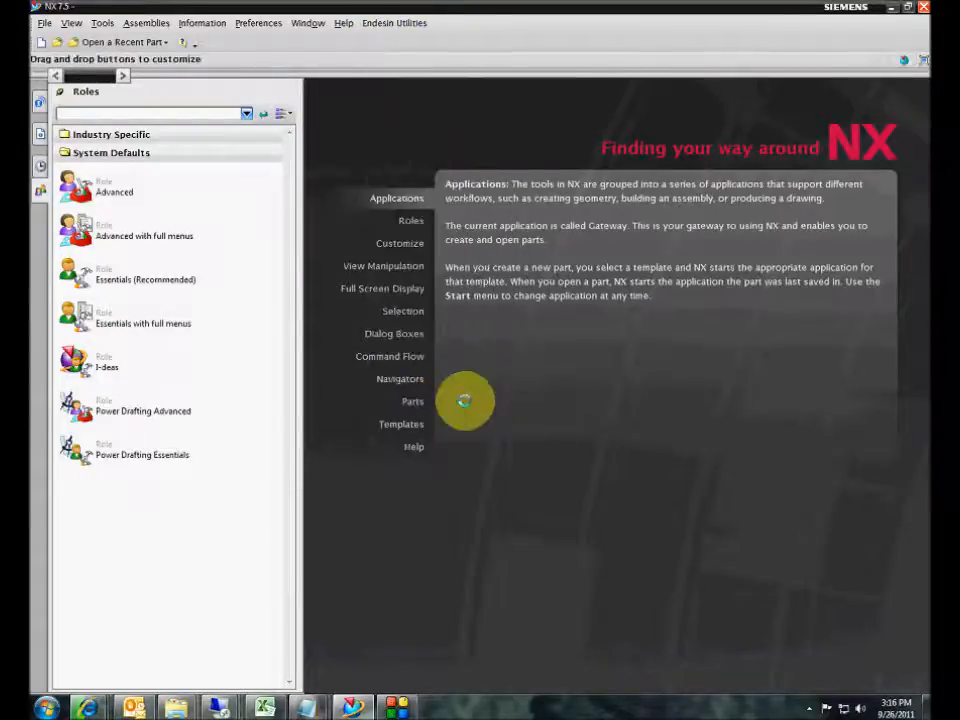
{"action": "left_click", "coordinate": [132, 104]}
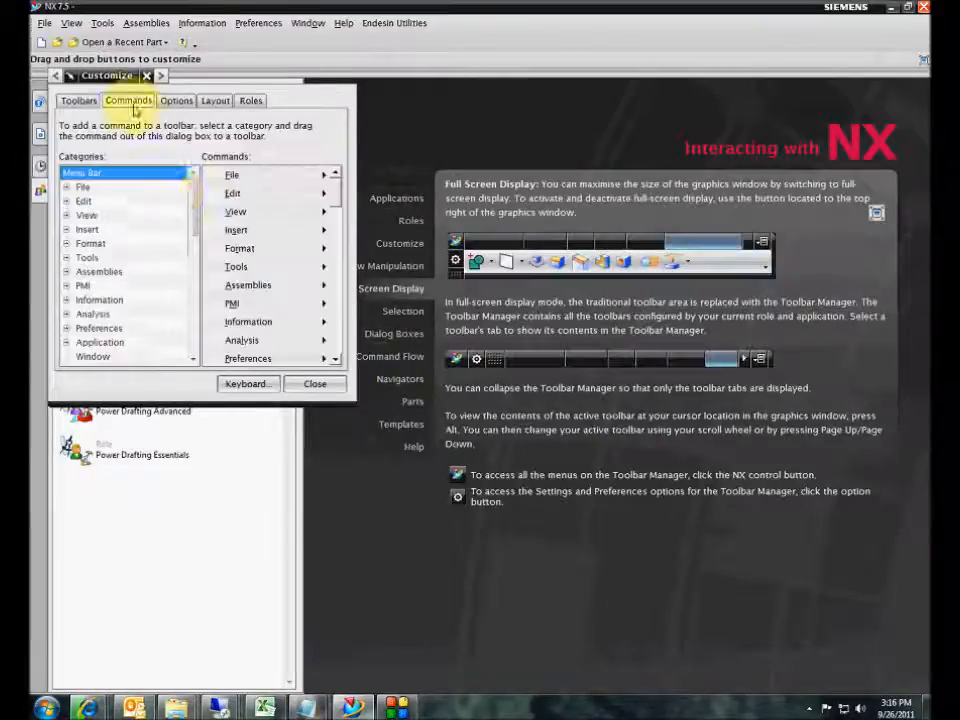
{"action": "left_click", "coordinate": [67, 230]}
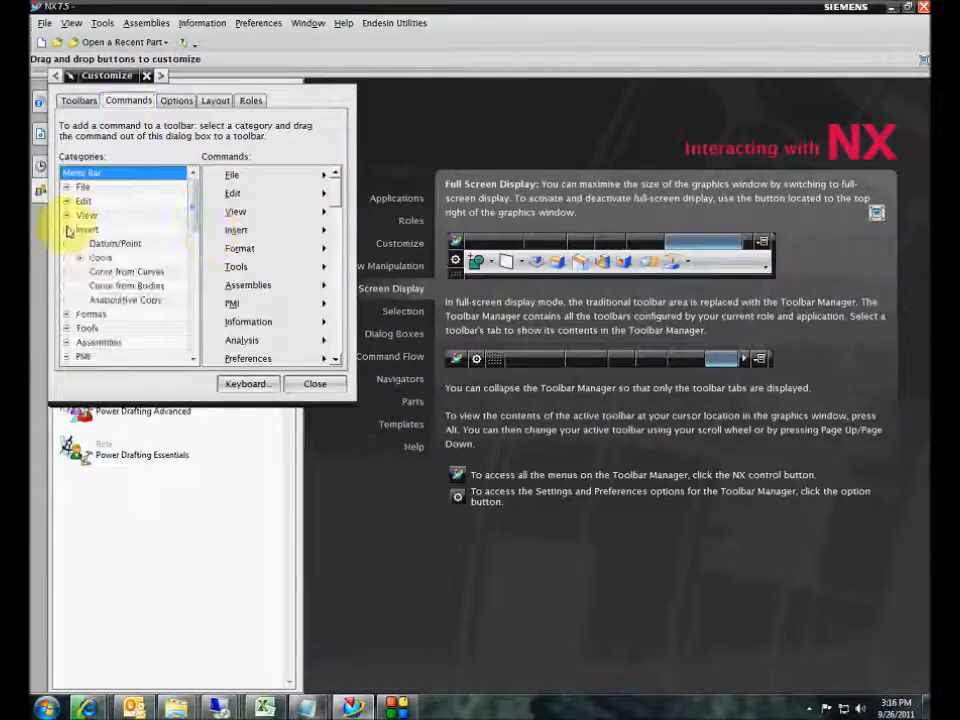
{"action": "left_click", "coordinate": [79, 257]}
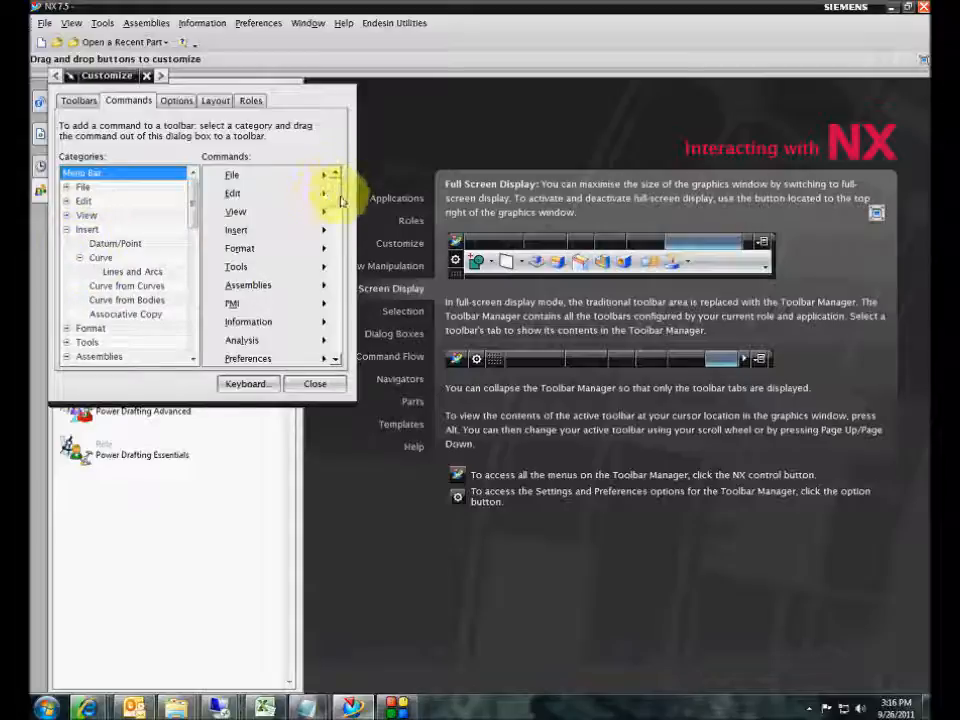
{"action": "left_click_drag", "start_coordinate": [340, 200], "coordinate": [334, 293]}
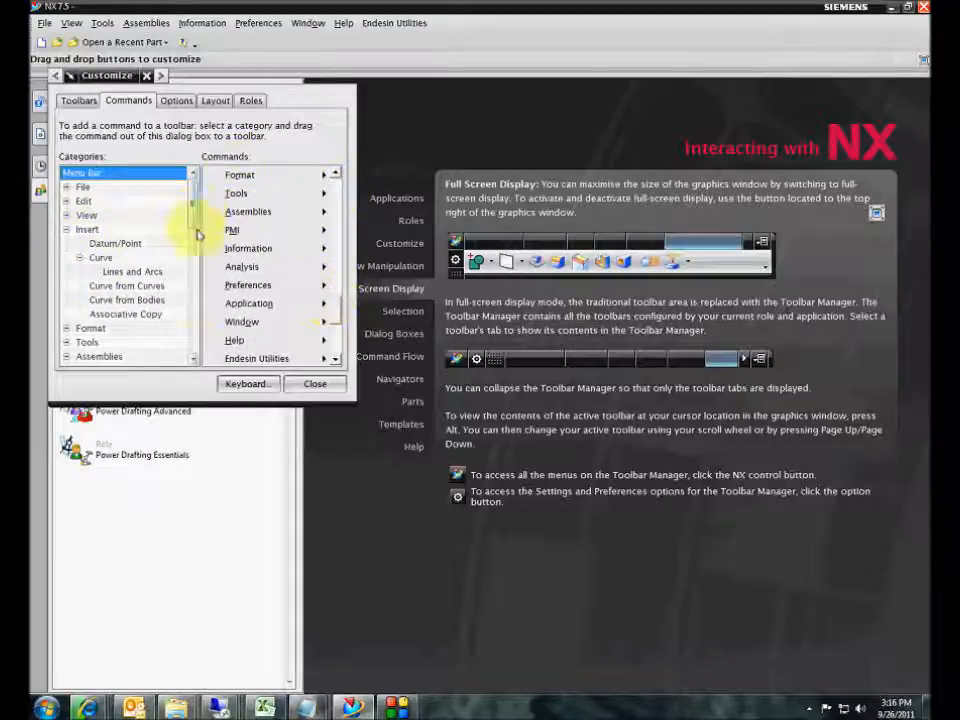
{"action": "left_click_drag", "start_coordinate": [198, 233], "coordinate": [197, 358]}
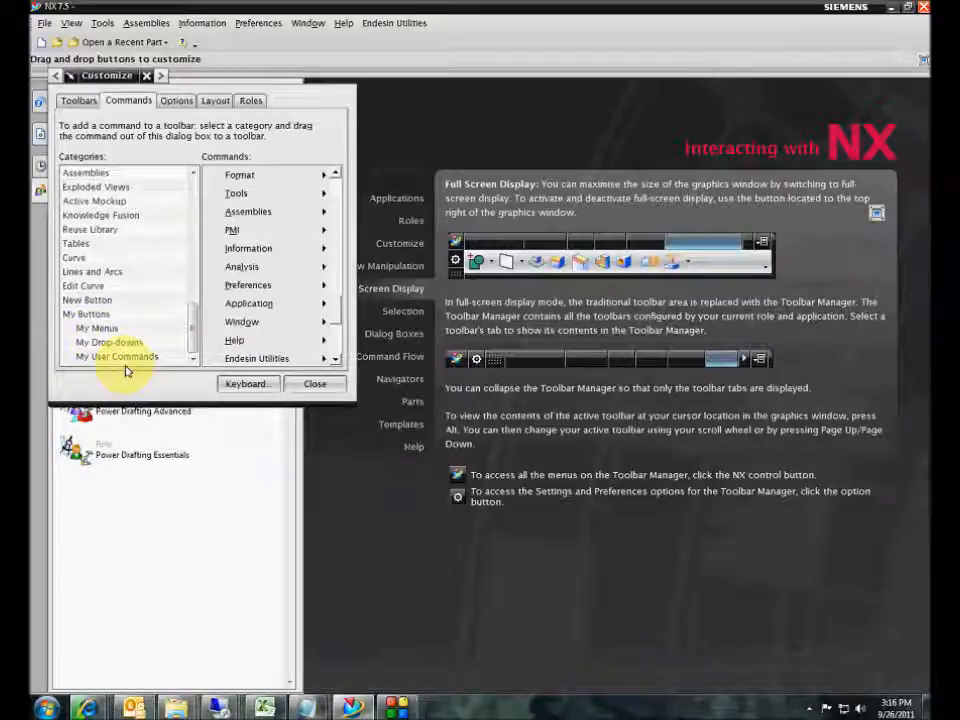
{"action": "left_click", "coordinate": [177, 101]}
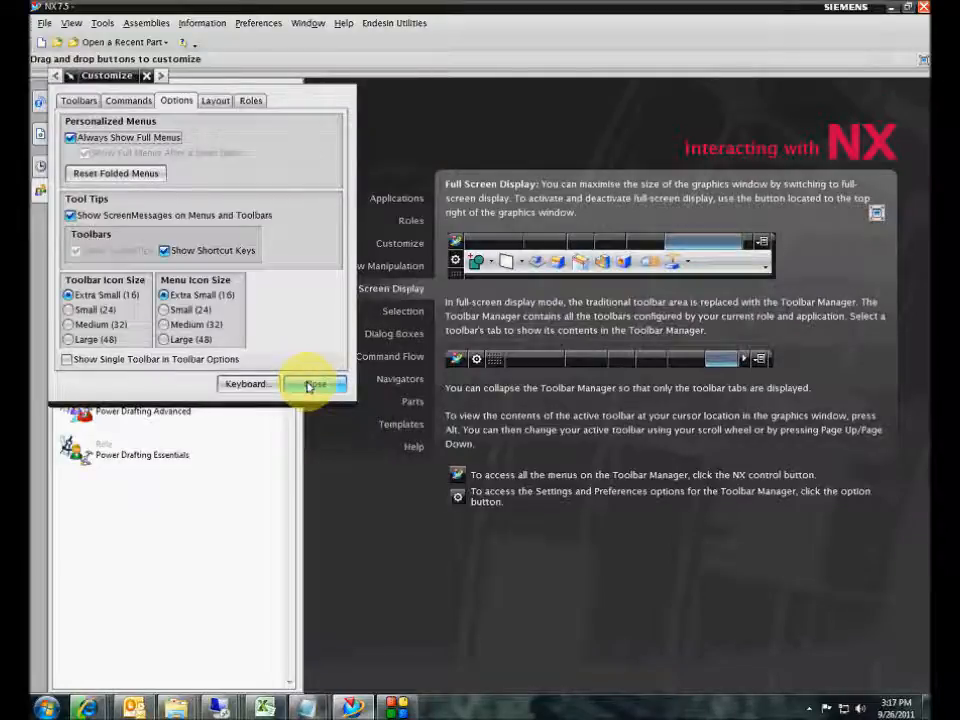
{"action": "left_click", "coordinate": [309, 386]}
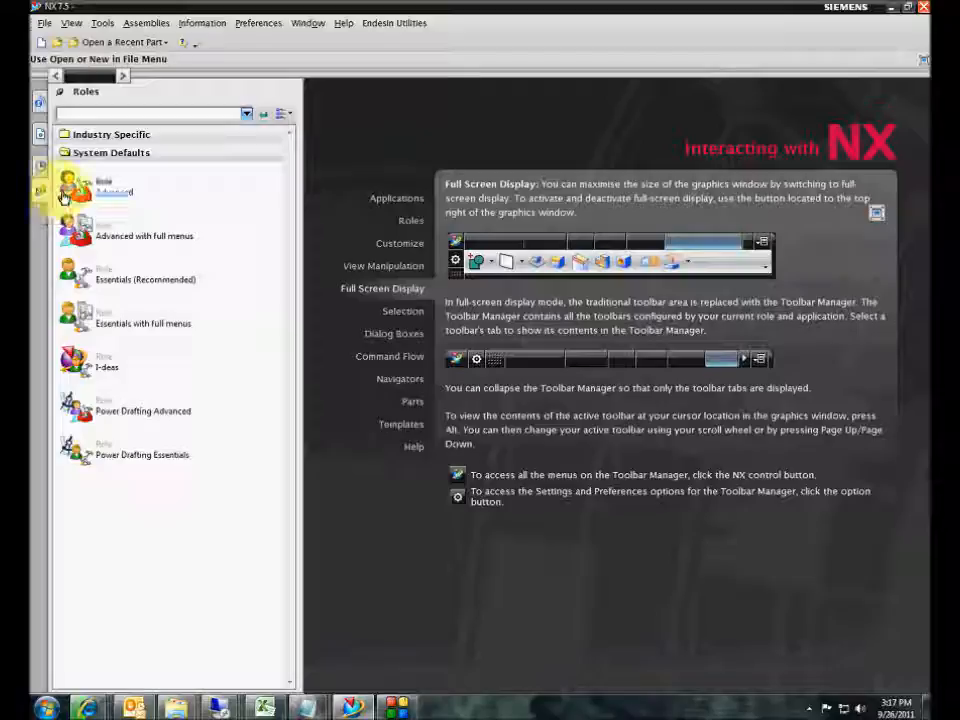
{"action": "mouse_move", "coordinate": [102, 237]}
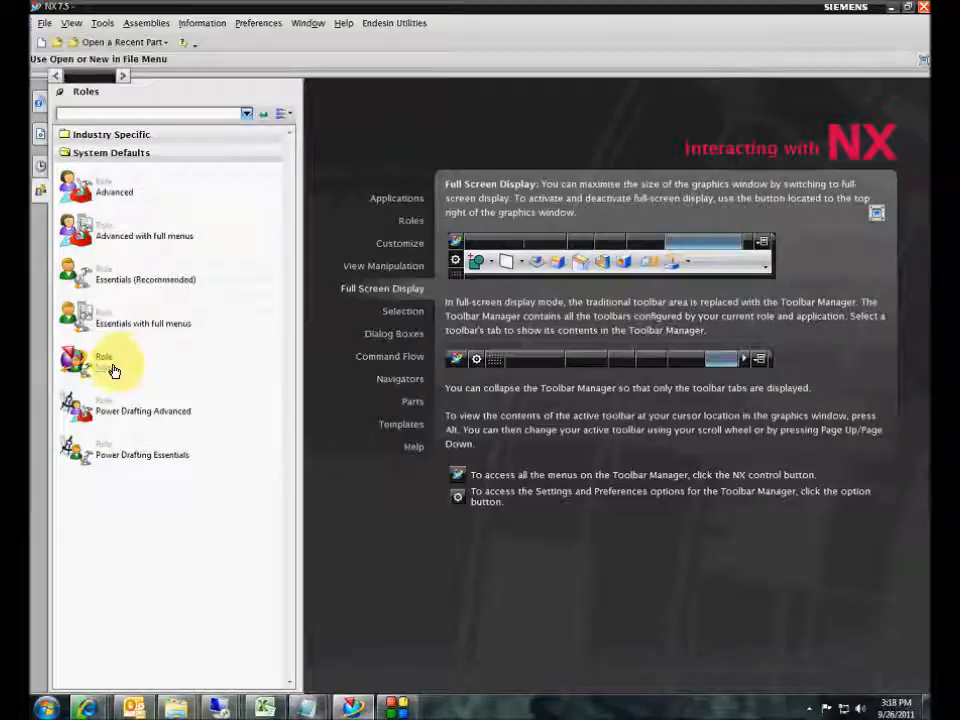
{"action": "mouse_move", "coordinate": [113, 371]}
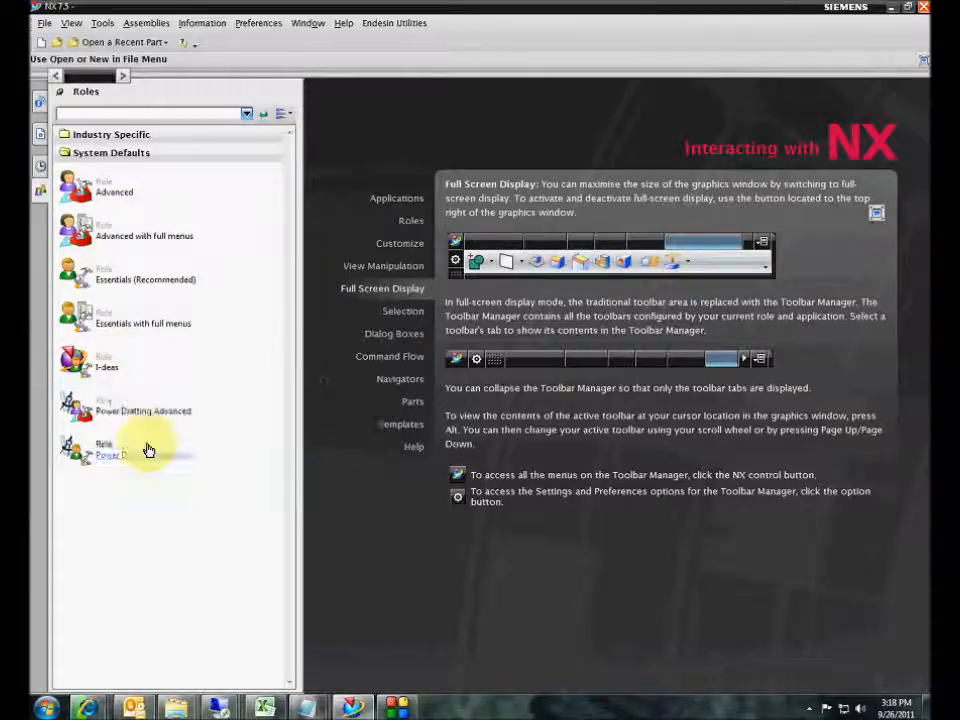
{"action": "mouse_move", "coordinate": [129, 455]}
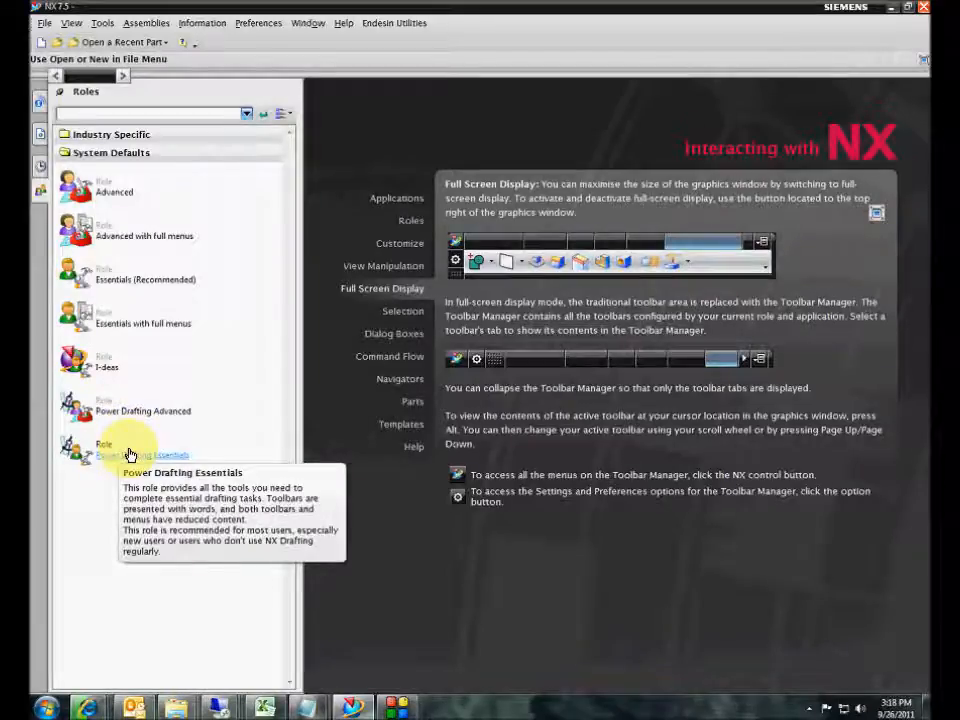
- Browse the Industry Specific roles, dismiss the desktop notification, then collapse that folder
{"action": "left_click", "coordinate": [120, 134]}
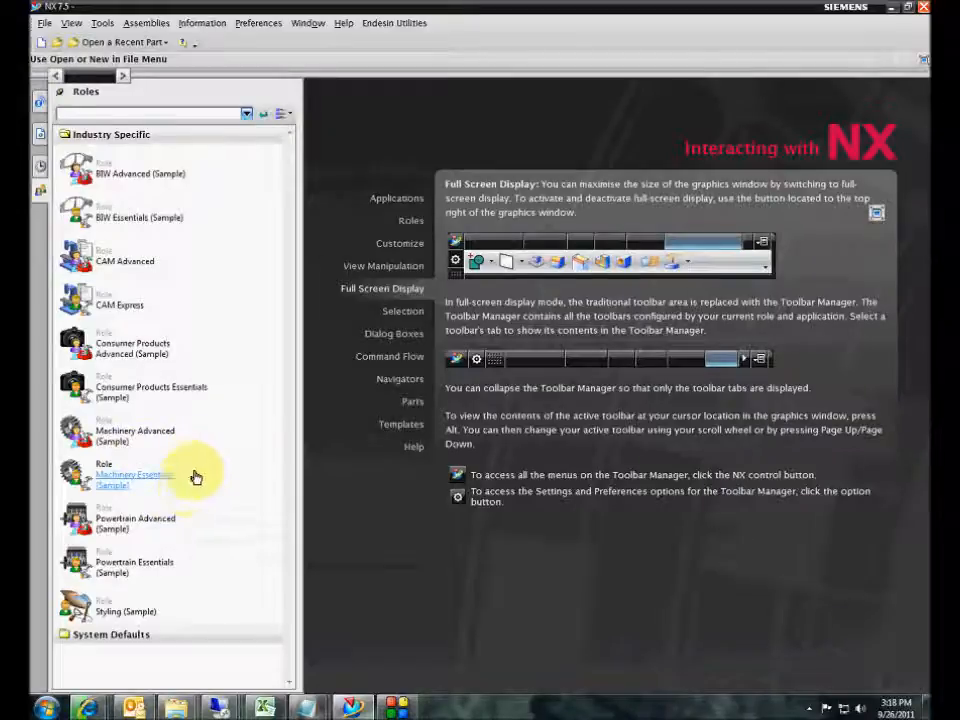
{"action": "mouse_move", "coordinate": [196, 477]}
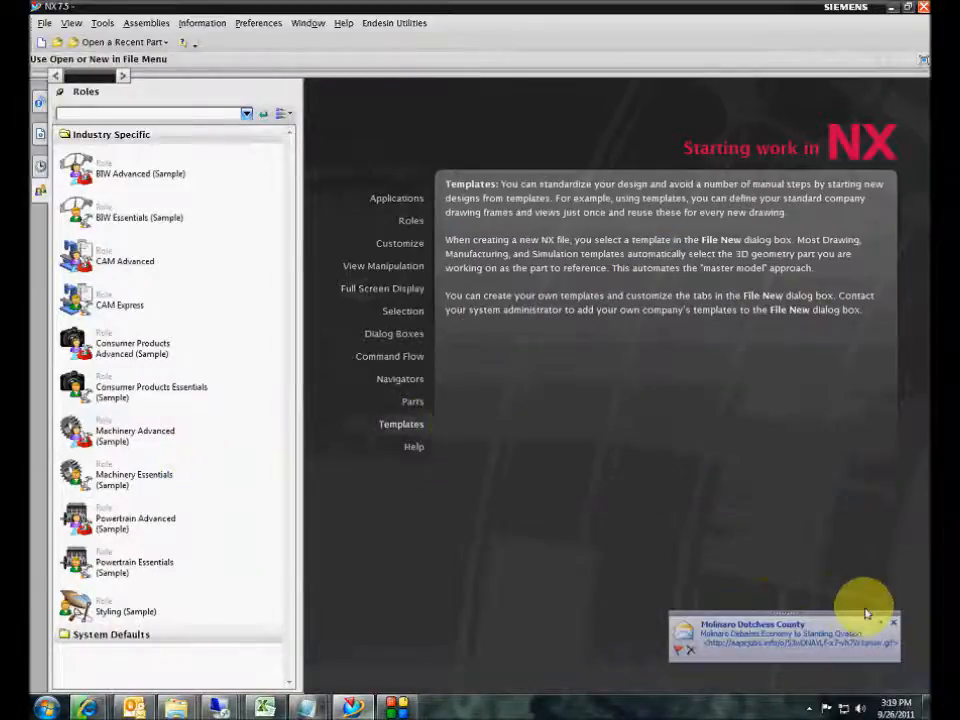
{"action": "left_click", "coordinate": [893, 623]}
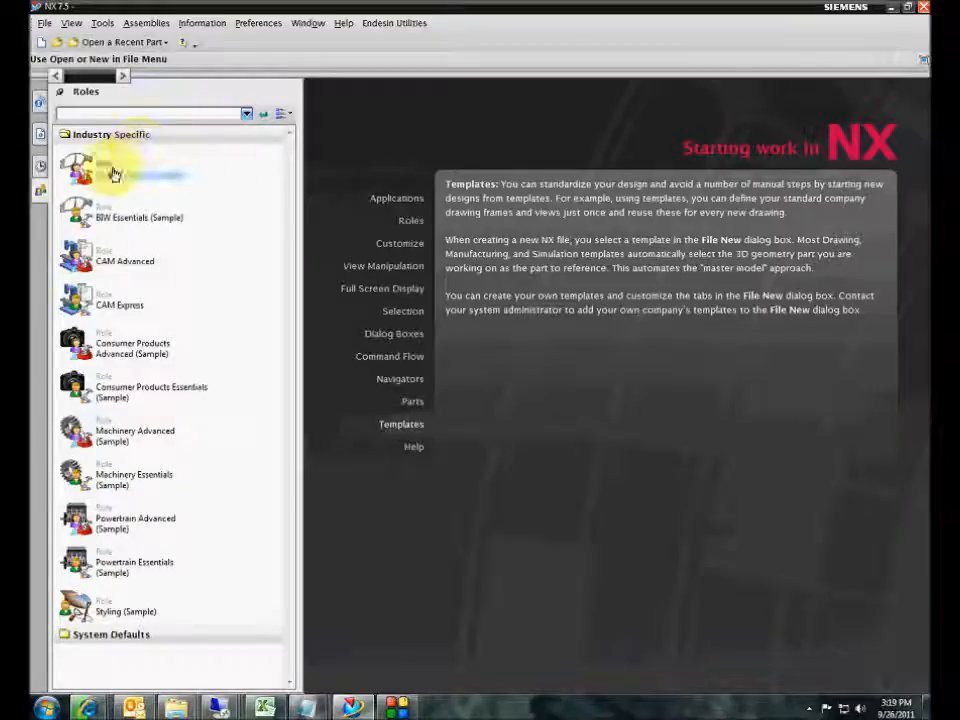
{"action": "mouse_move", "coordinate": [111, 172]}
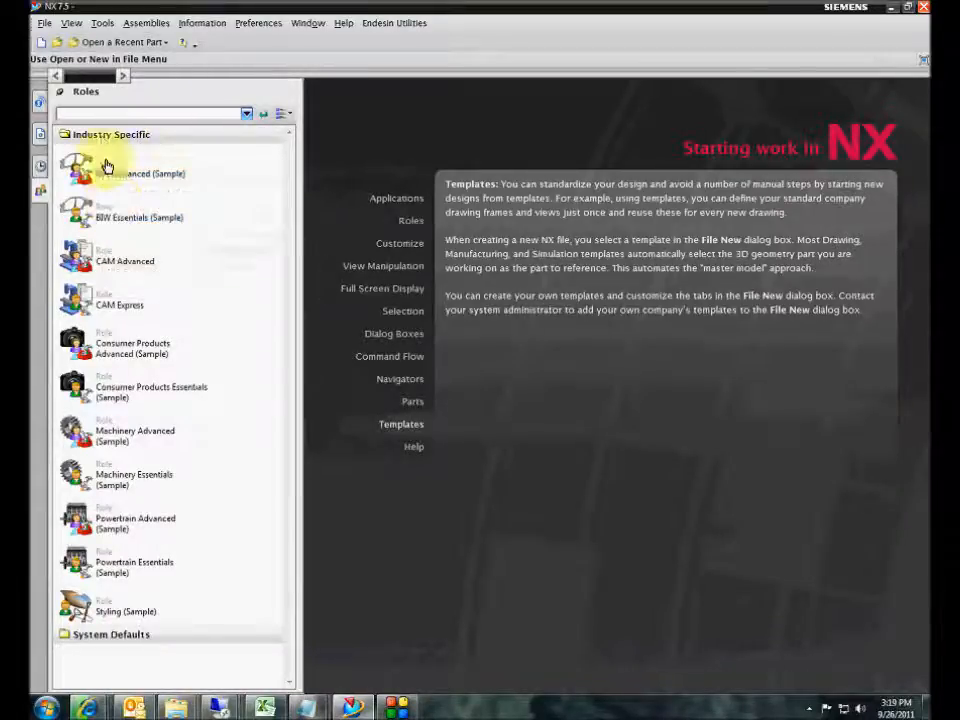
{"action": "left_click", "coordinate": [95, 134]}
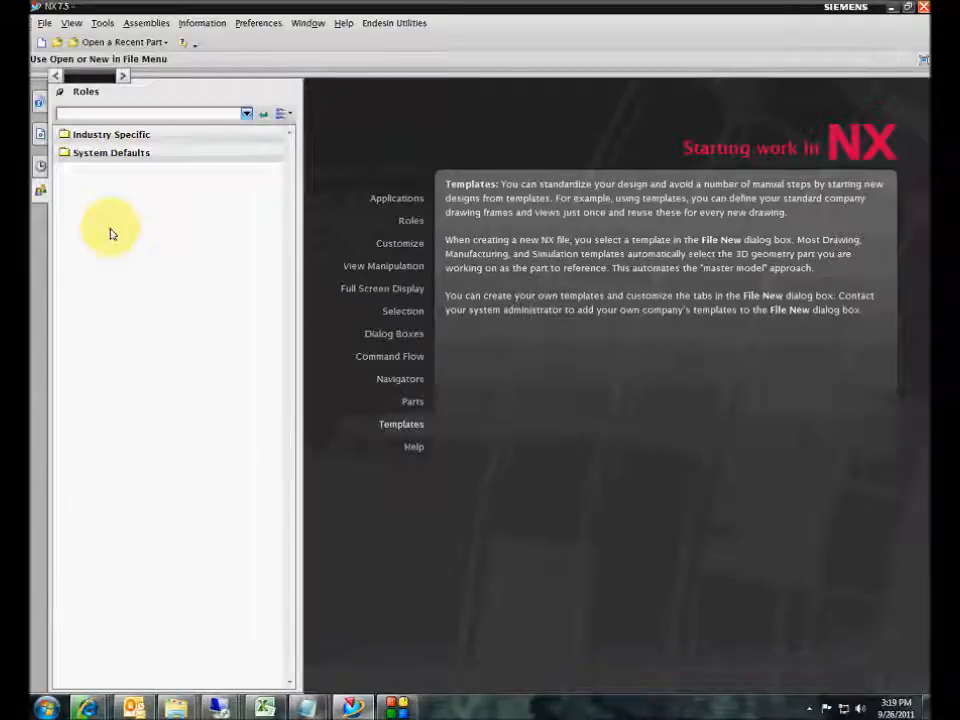
- Create MODEL1.prt from the Blank template on the Model tab
{"action": "left_click", "coordinate": [40, 44]}
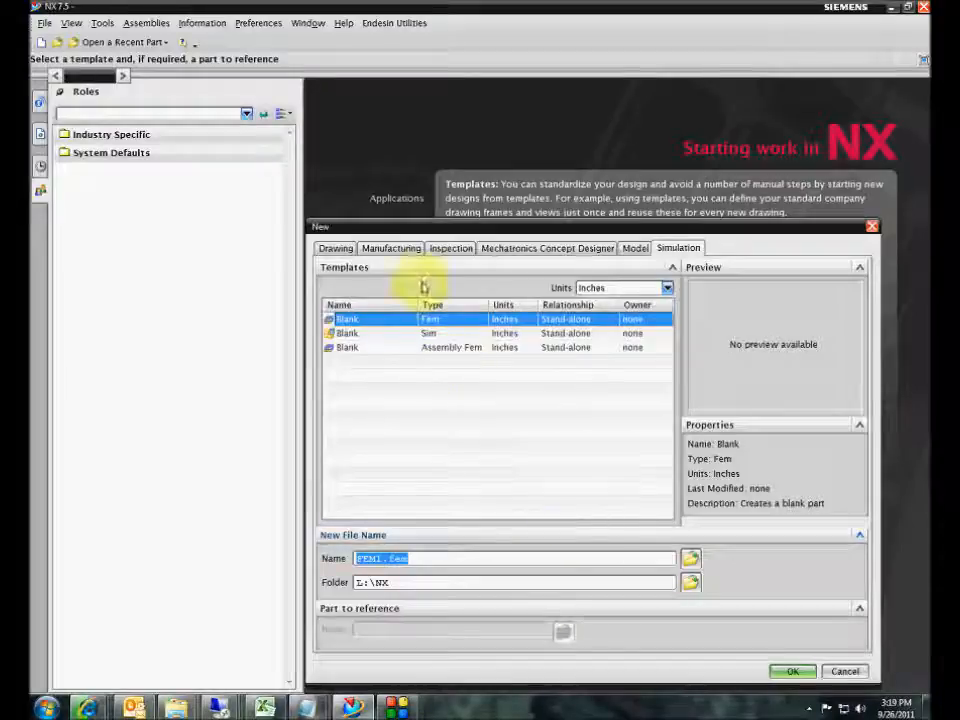
{"action": "left_click", "coordinate": [635, 248]}
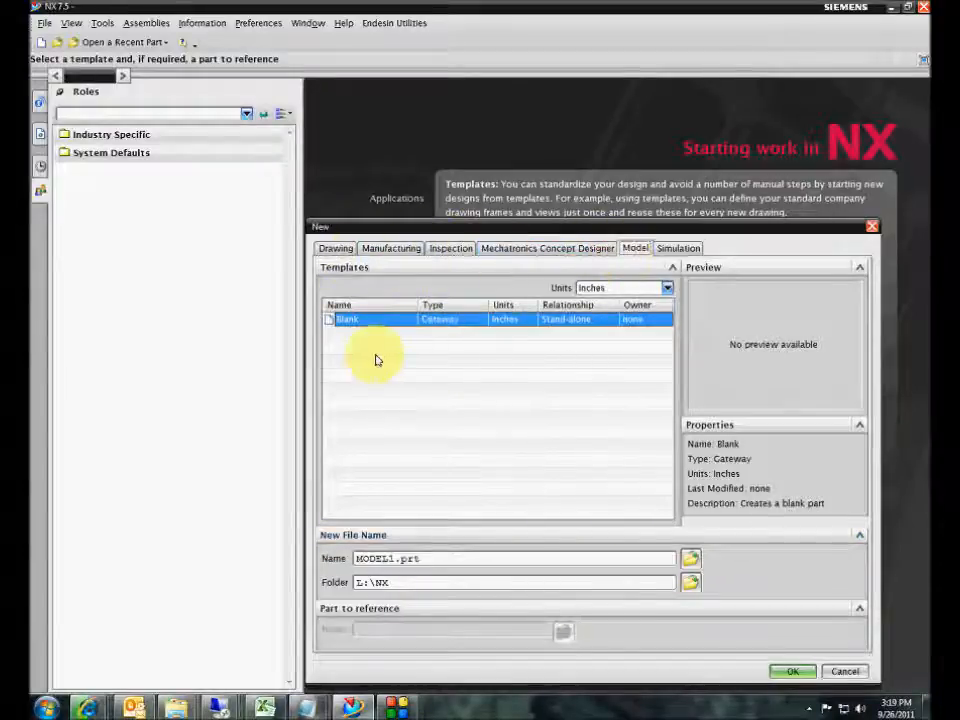
{"action": "left_click", "coordinate": [788, 672]}
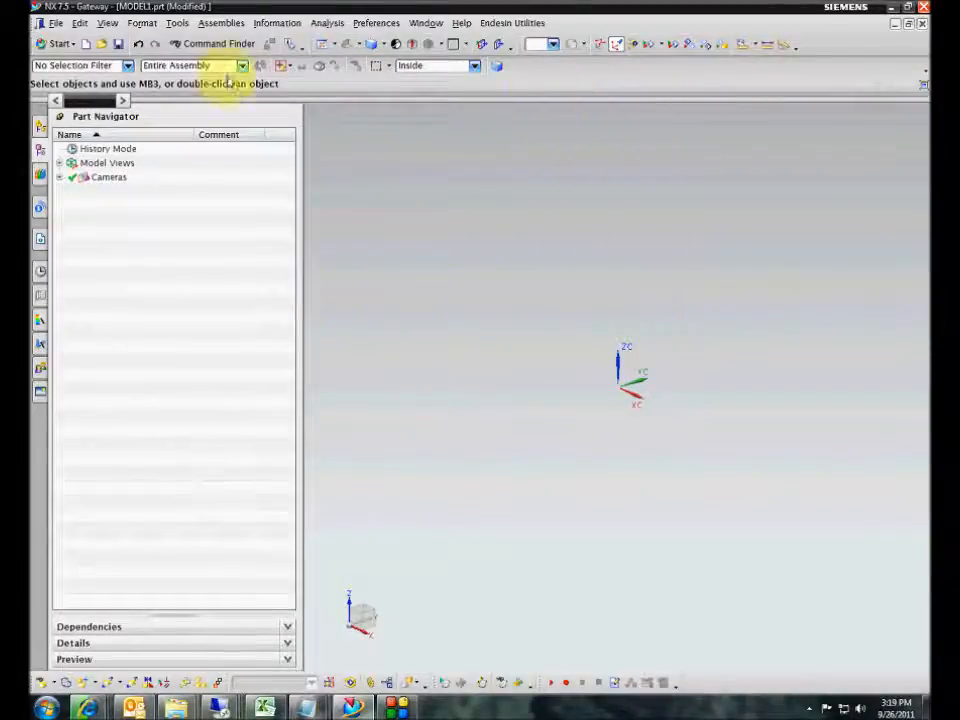
- Switch MODEL1.prt to the Modeling application and show the Roles palette
{"action": "left_click", "coordinate": [55, 43]}
{"action": "left_click", "coordinate": [45, 62]}
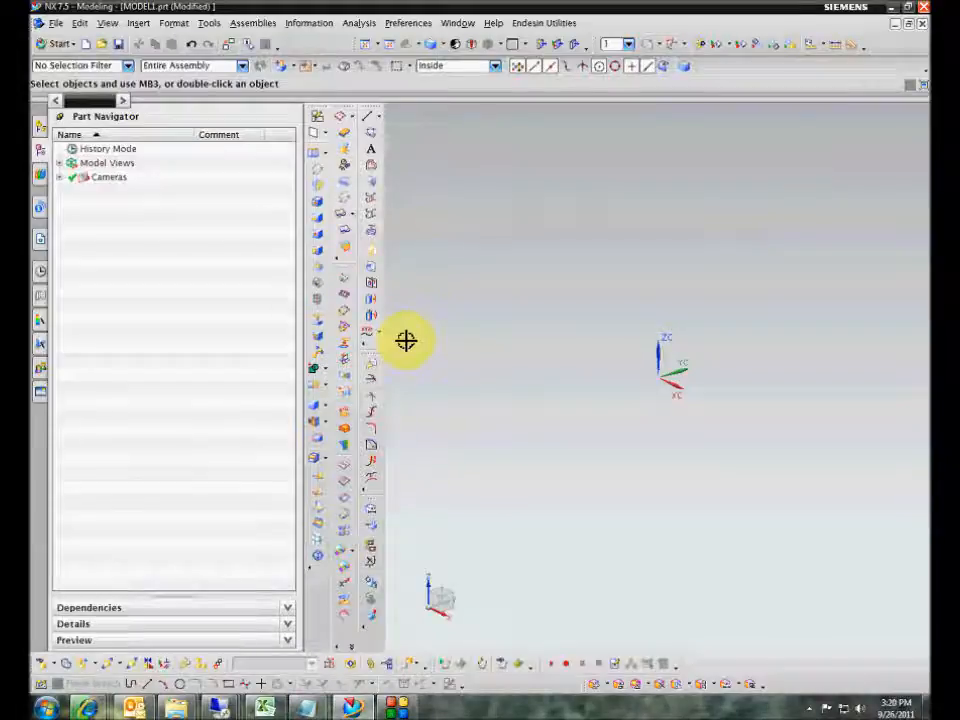
{"action": "left_click", "coordinate": [42, 370]}
- Create a New User Role named with the user's own name plus 'Local', then browse for its bitmap
{"action": "right_click", "coordinate": [103, 297]}
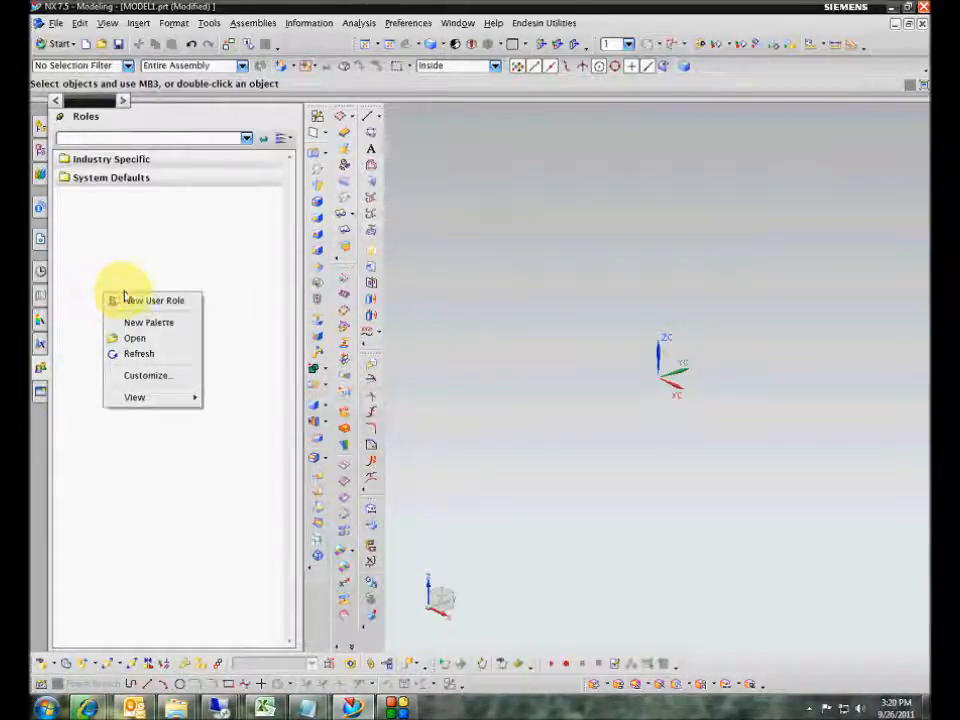
{"action": "left_click", "coordinate": [140, 301]}
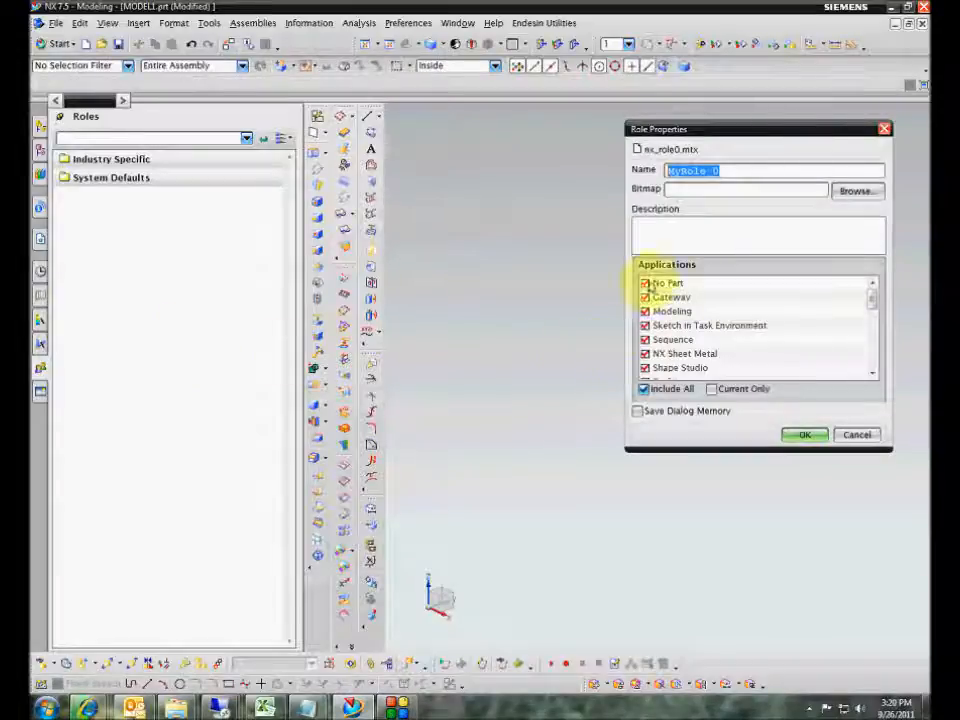
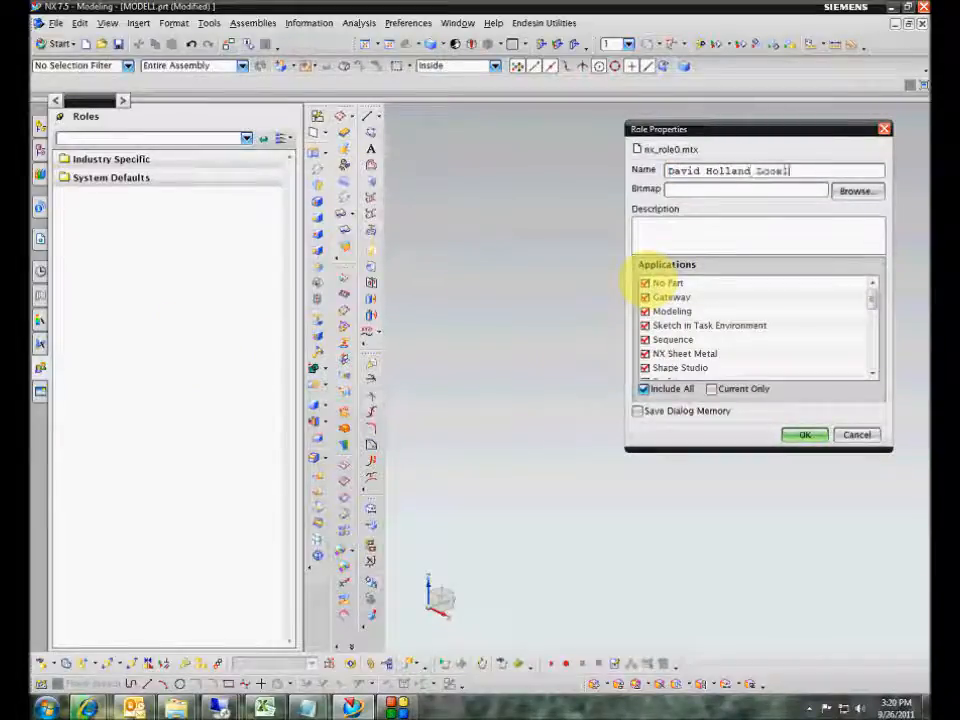
{"action": "type", "text": " Local"}
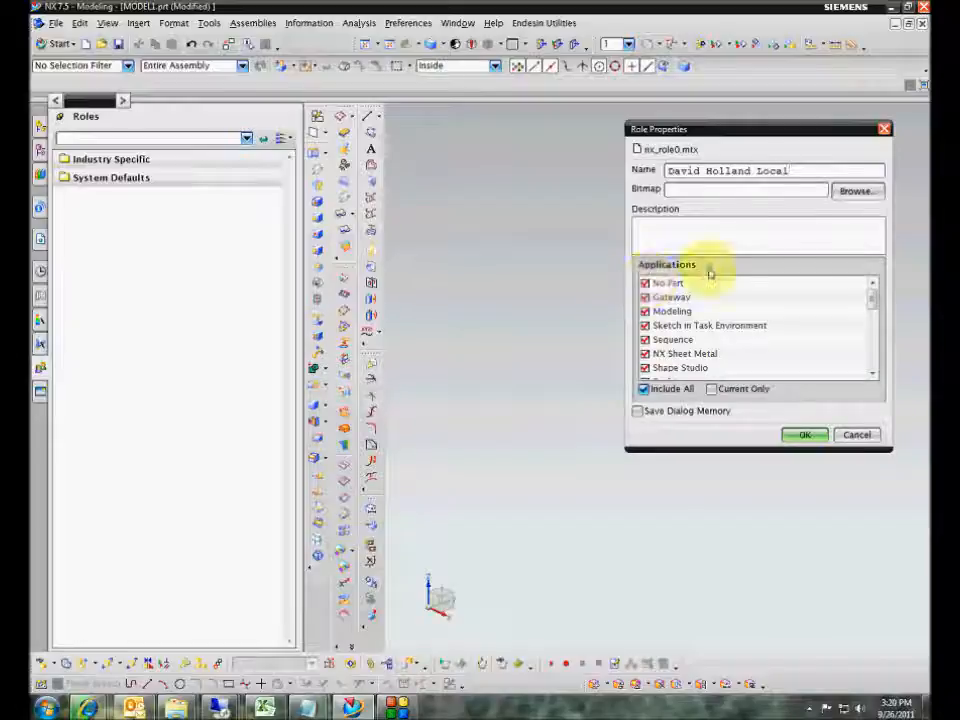
{"action": "left_click", "coordinate": [848, 191]}
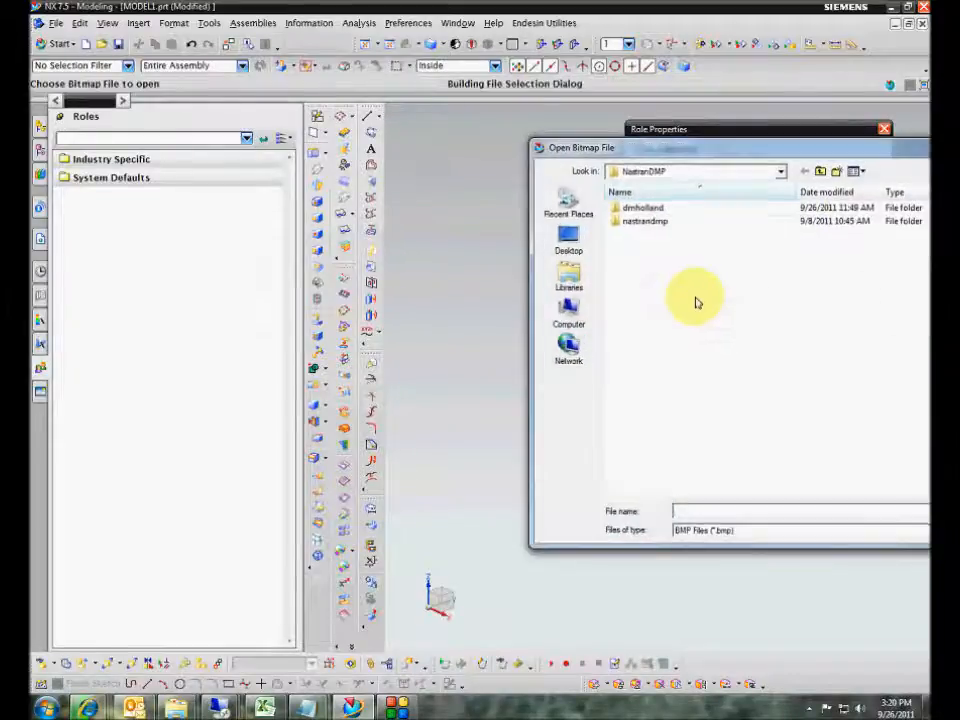
- Navigate the bitmap browser to the user's Picture folder on Human Resources (P:)
{"action": "left_click", "coordinate": [578, 314]}
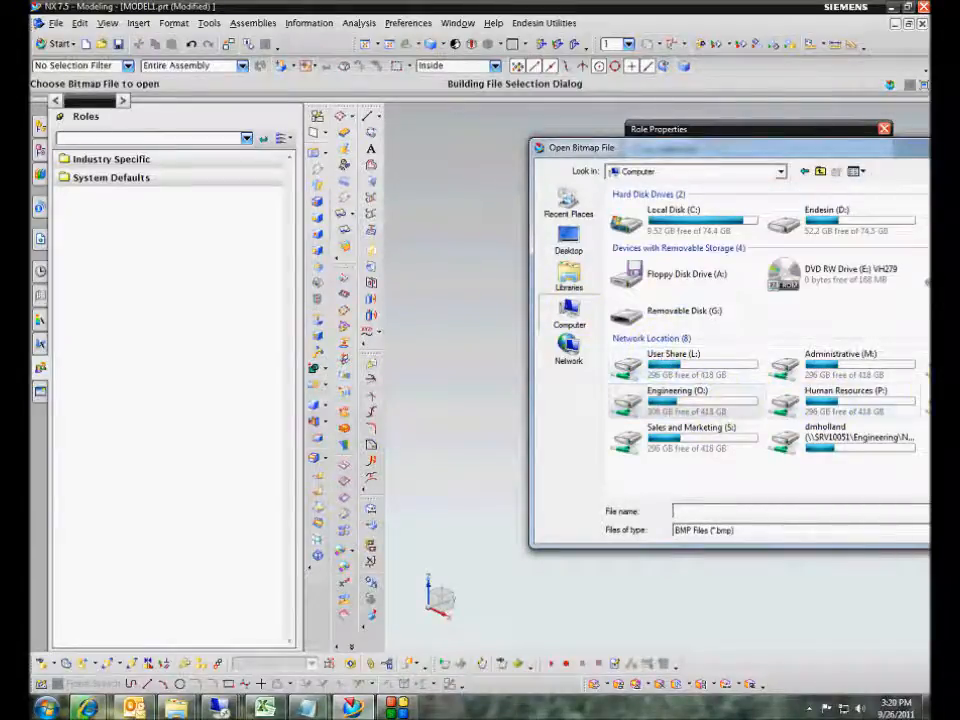
{"action": "double_click", "coordinate": [703, 442]}
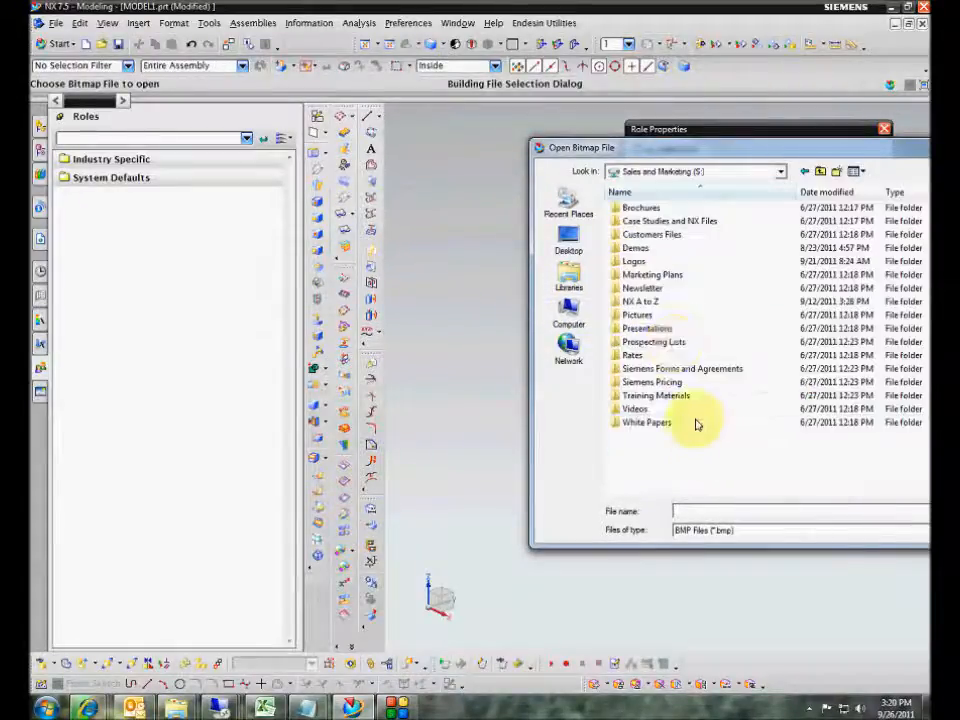
{"action": "left_click", "coordinate": [568, 311]}
{"action": "double_click", "coordinate": [857, 408]}
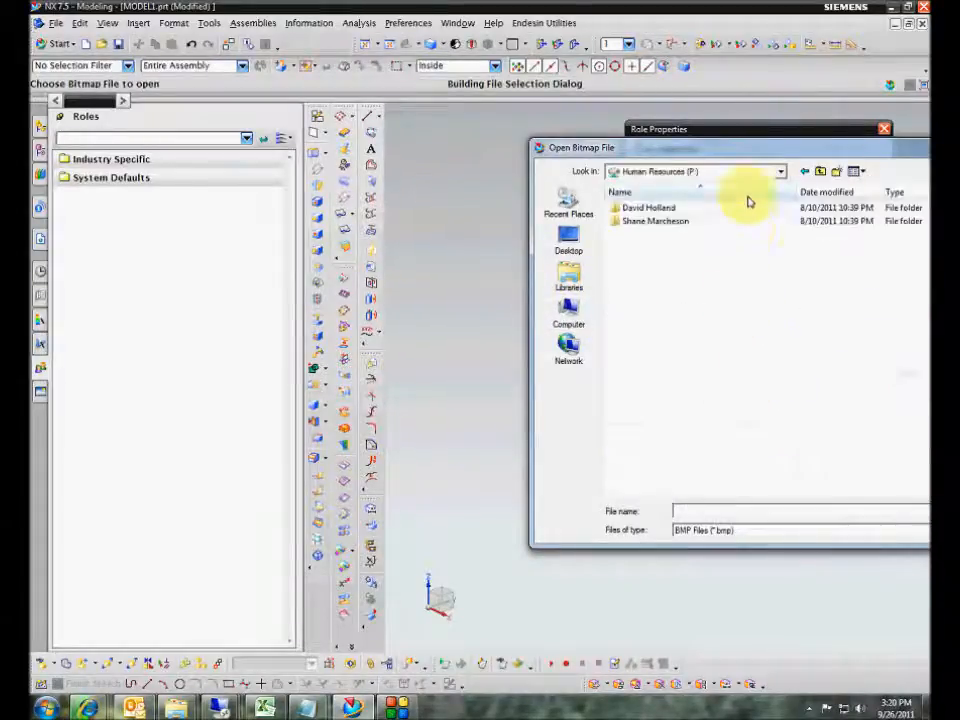
{"action": "left_click_drag", "start_coordinate": [748, 153], "coordinate": [486, 194]}
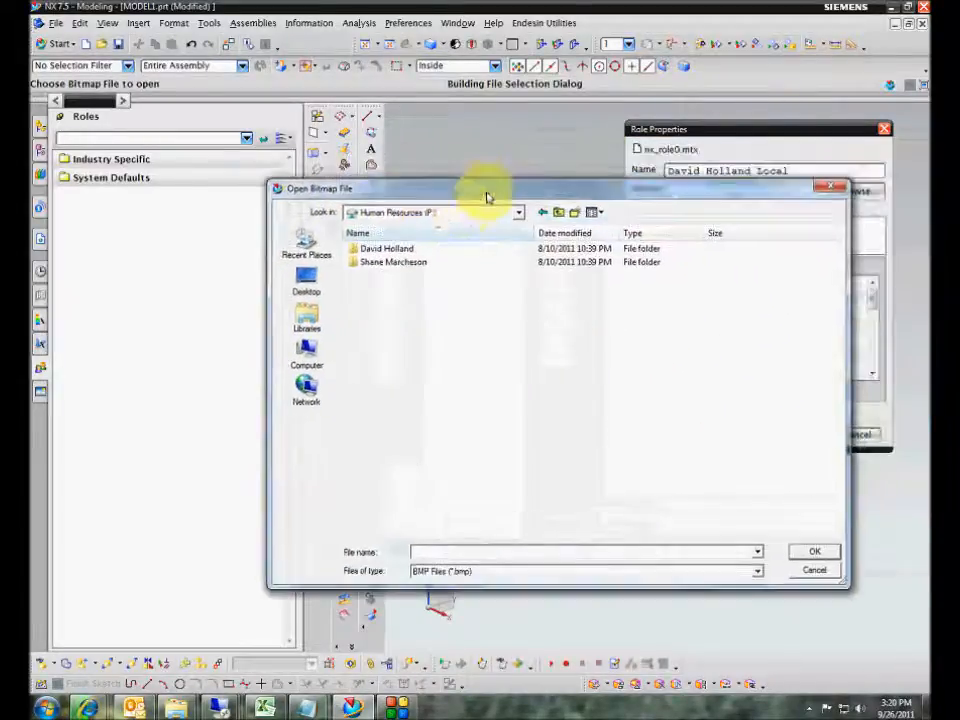
{"action": "double_click", "coordinate": [400, 249]}
{"action": "double_click", "coordinate": [380, 276]}
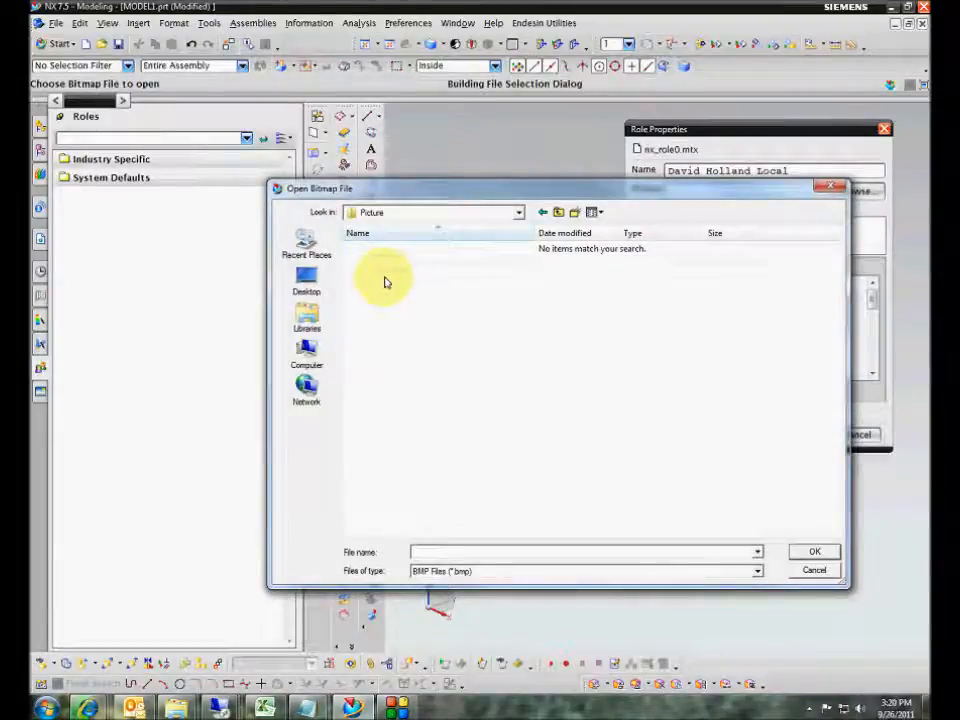
- Set Files of type to JPEG and use the third headshot as the role's bitmap
{"action": "left_click", "coordinate": [538, 572]}
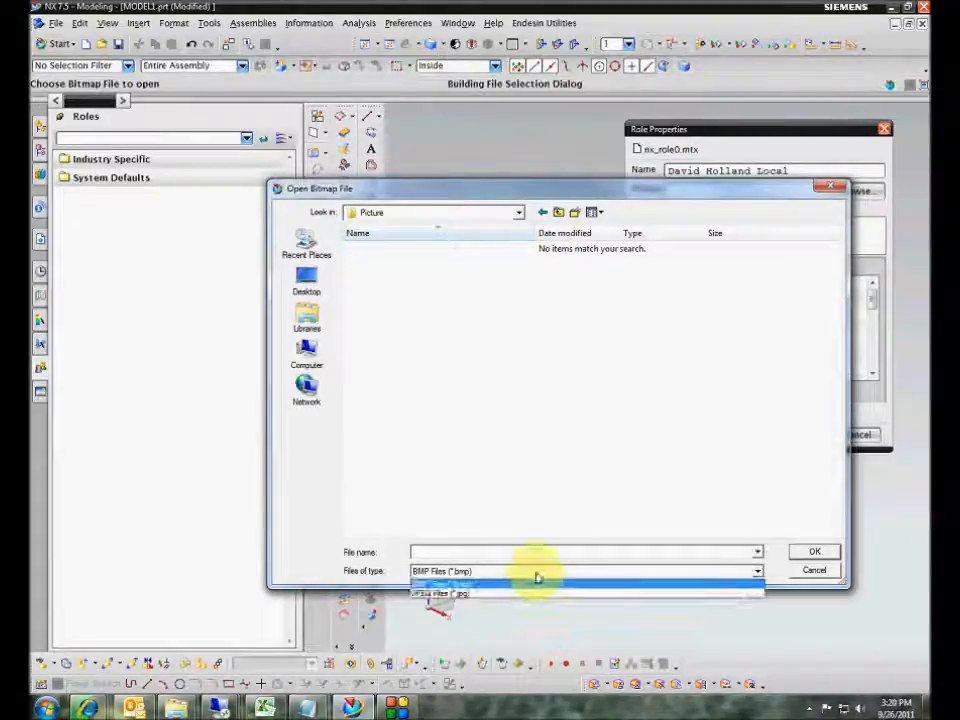
{"action": "left_click", "coordinate": [525, 593]}
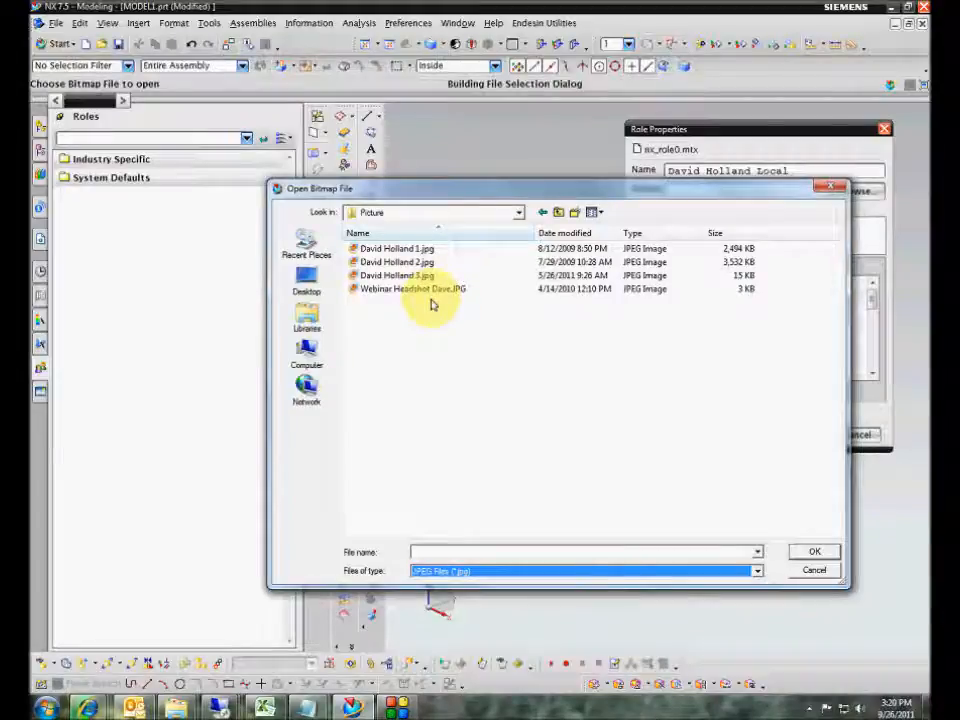
{"action": "left_click", "coordinate": [405, 276]}
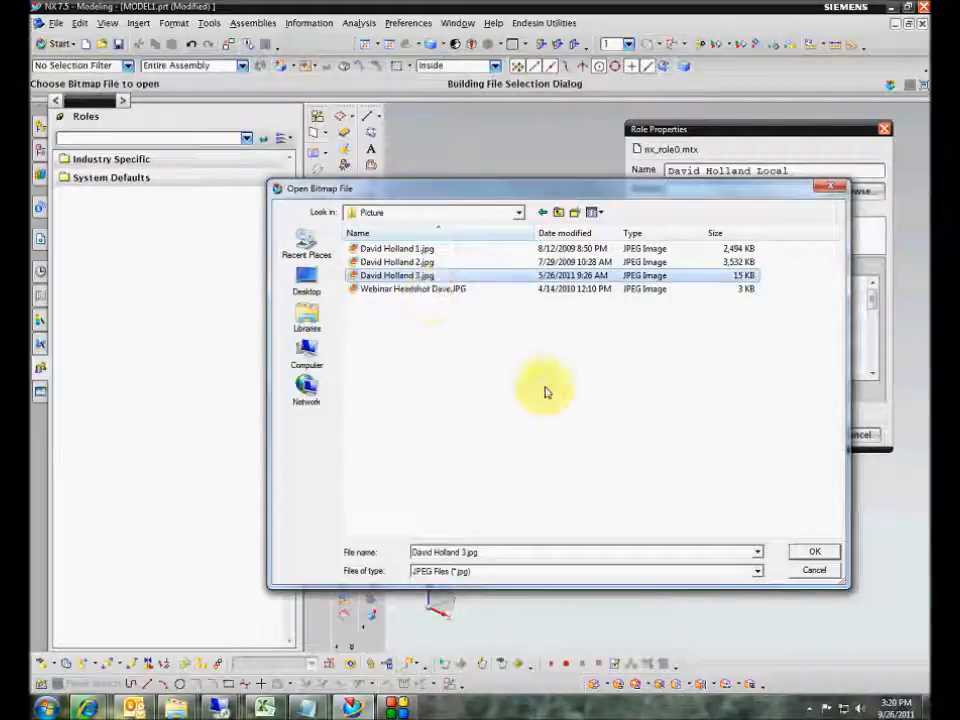
{"action": "left_click", "coordinate": [467, 290]}
{"action": "left_click", "coordinate": [814, 551]}
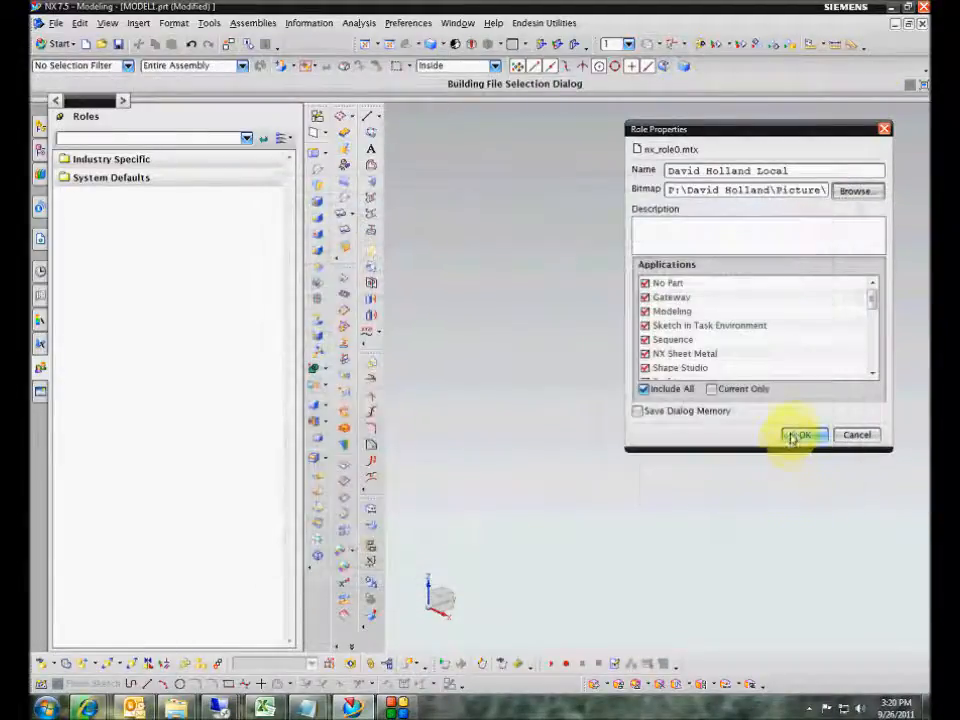
- Confirm the Role Properties and select the new role in the User folder
{"action": "left_click", "coordinate": [800, 435]}
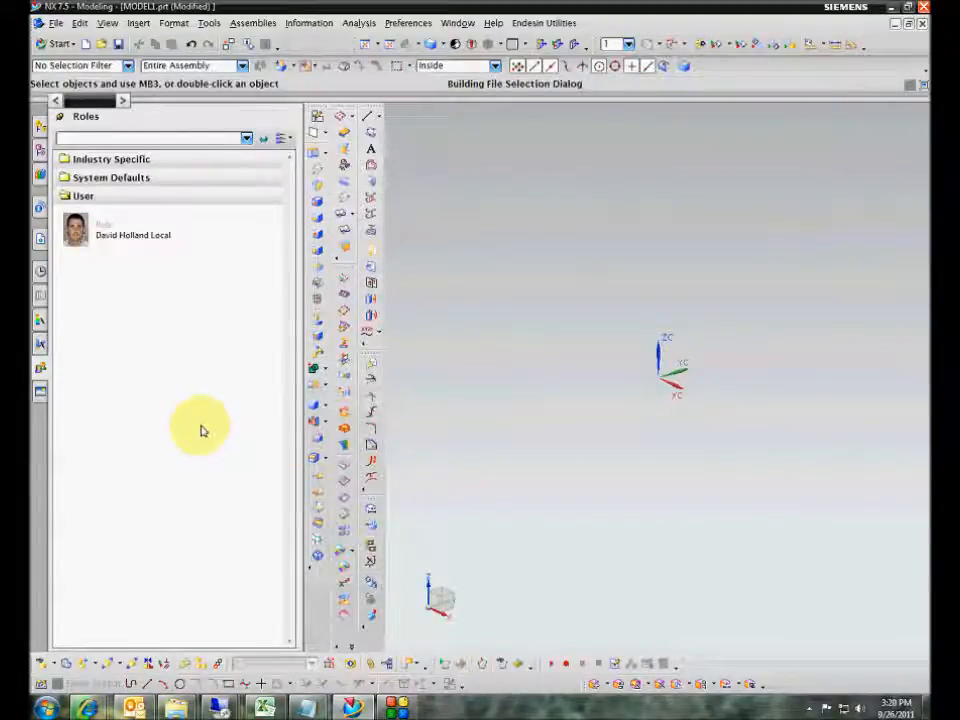
{"action": "left_click", "coordinate": [114, 247]}
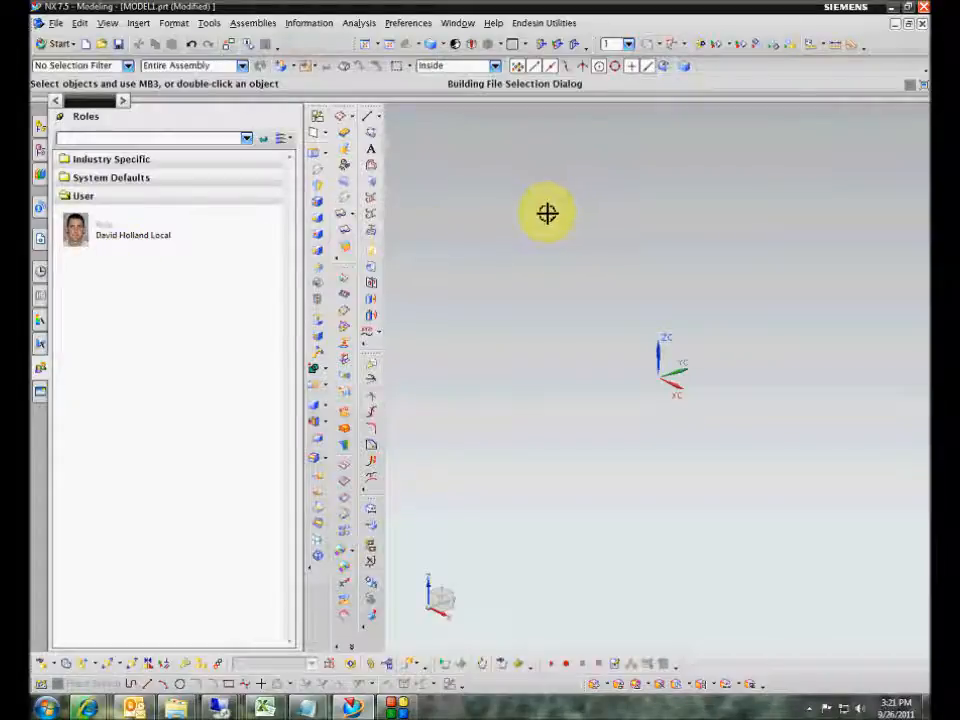
{"action": "right_click", "coordinate": [110, 241]}
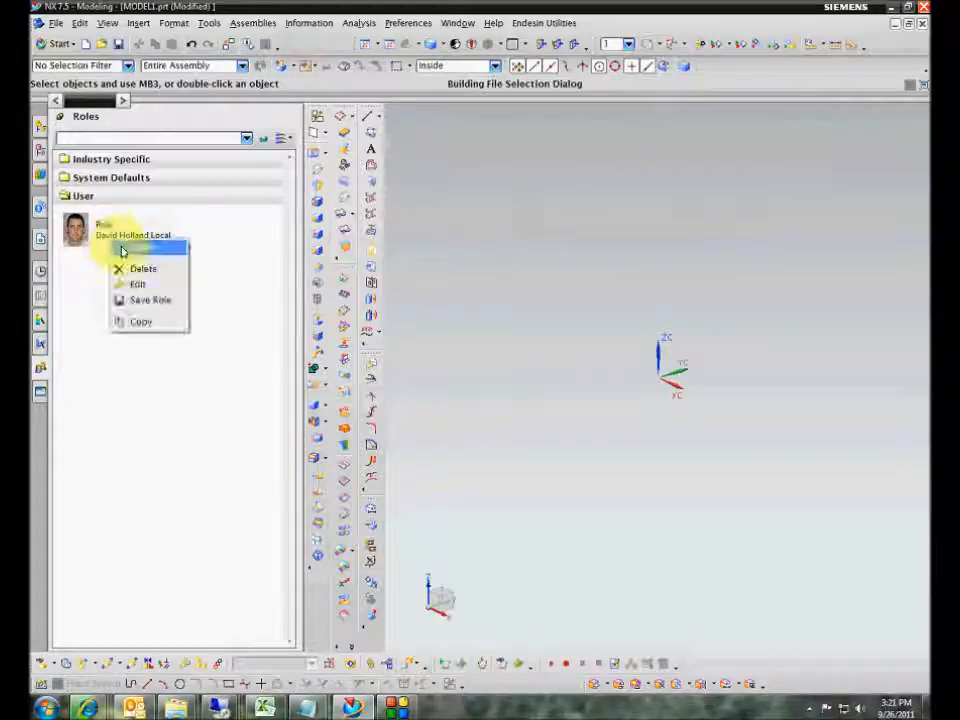
{"action": "left_click", "coordinate": [64, 255]}
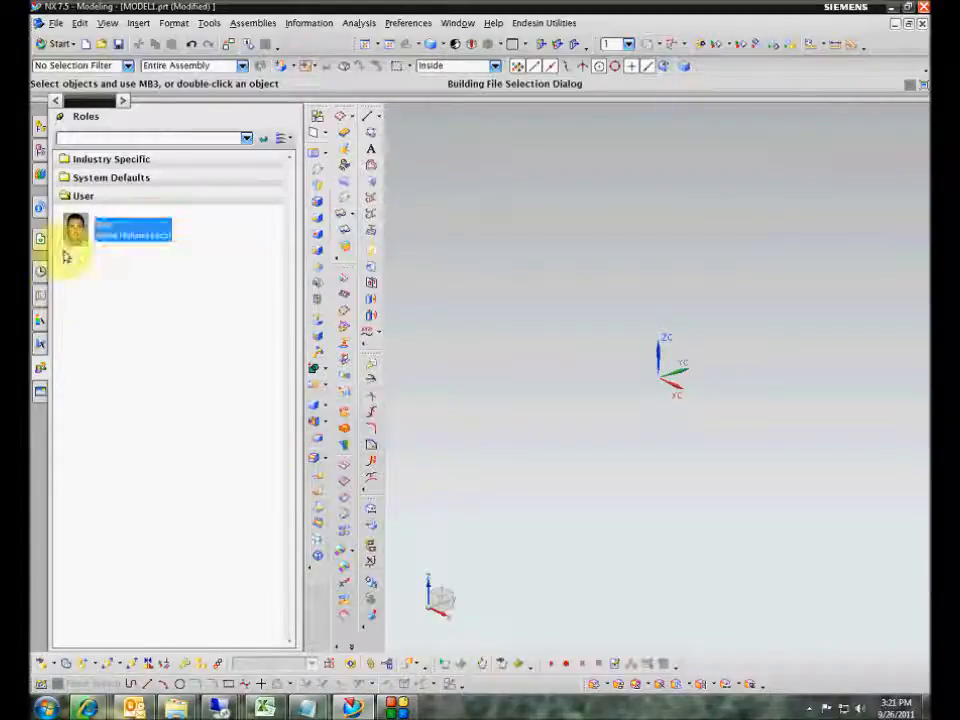
{"action": "left_click", "coordinate": [79, 178]}
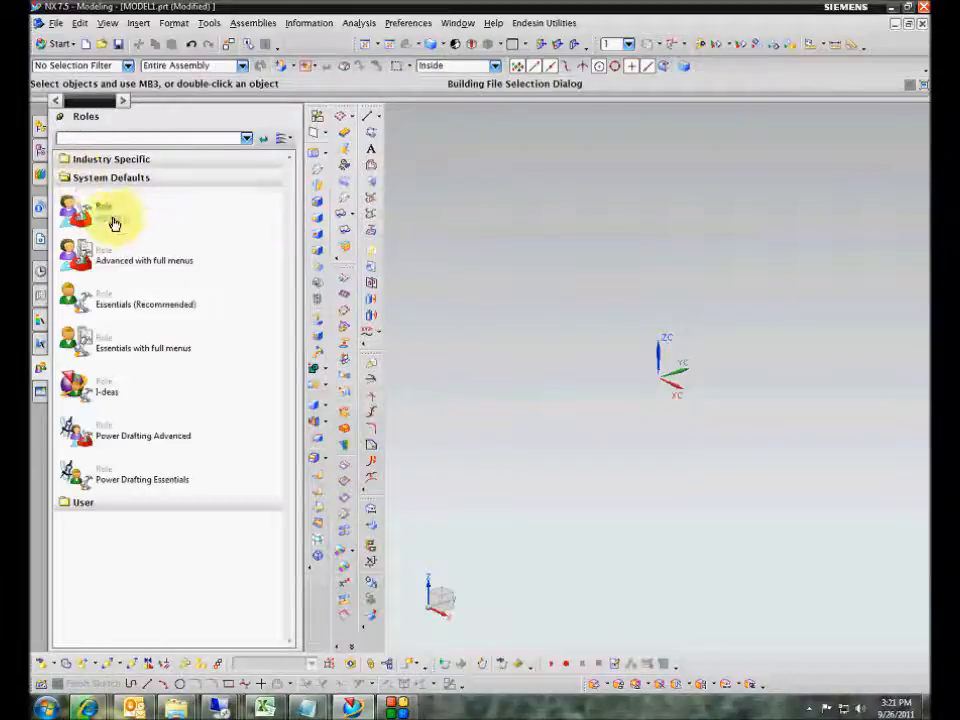
{"action": "left_click", "coordinate": [108, 160]}
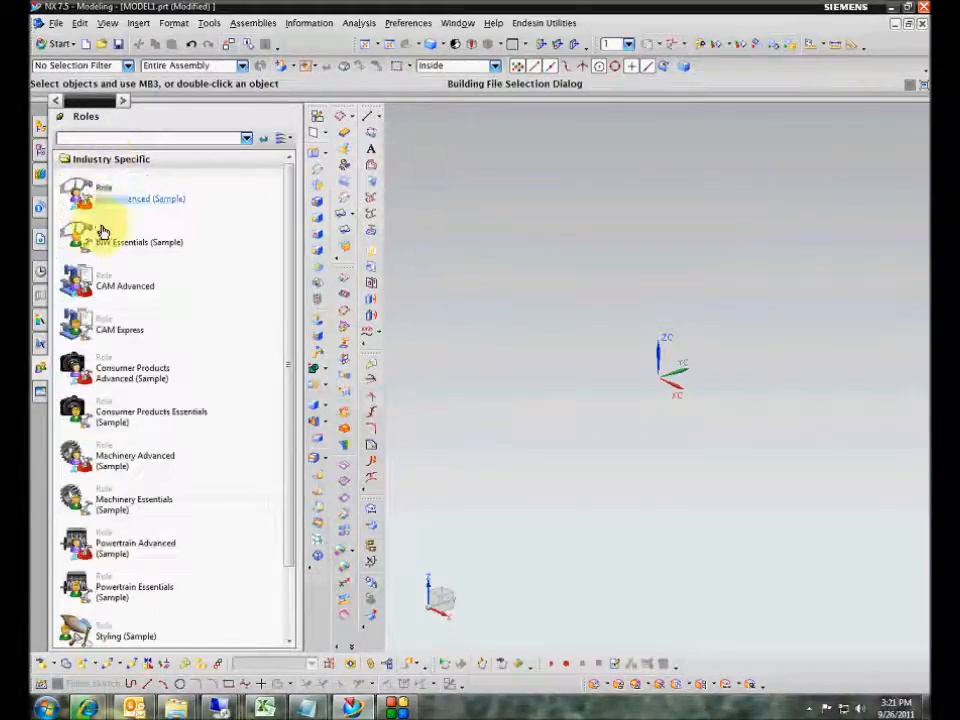
{"action": "left_click", "coordinate": [90, 160]}
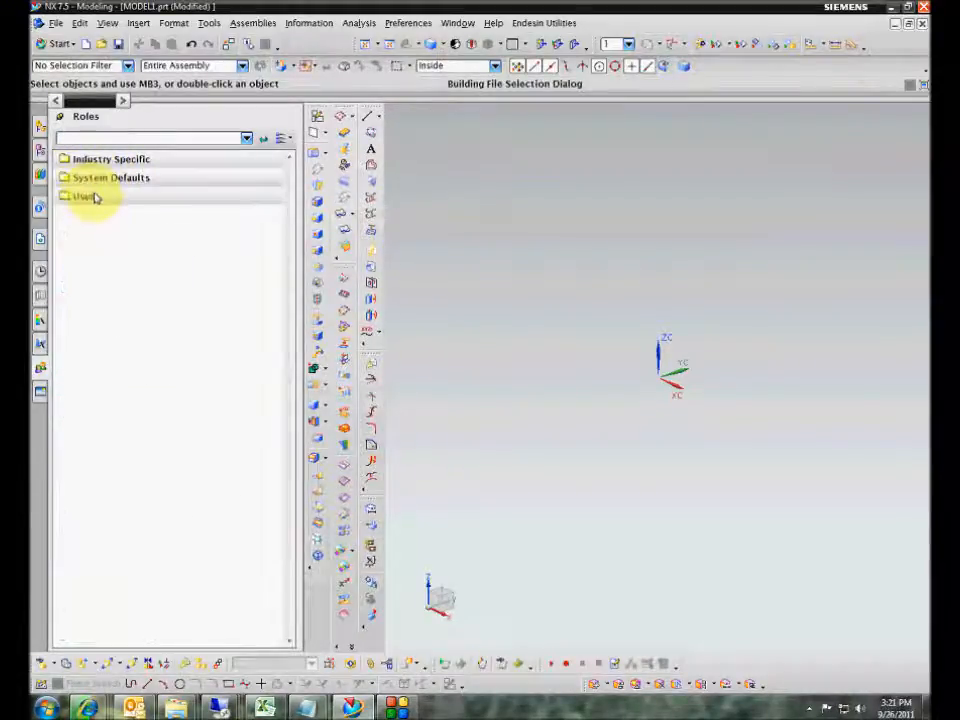
{"action": "left_click", "coordinate": [90, 196]}
{"action": "right_click", "coordinate": [135, 305]}
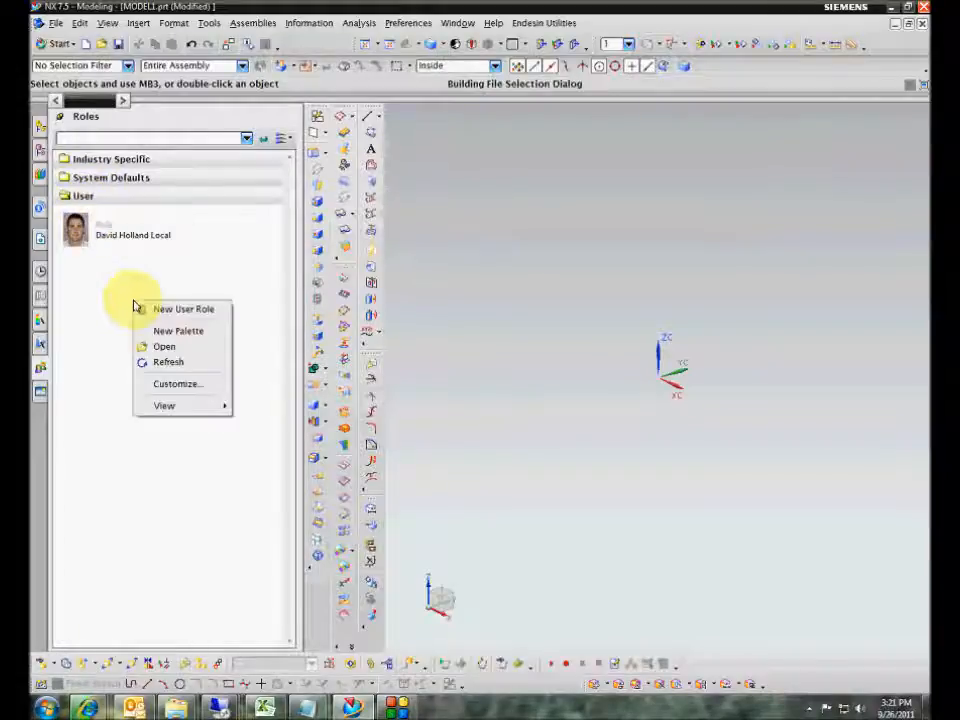
{"action": "left_click", "coordinate": [146, 309]}
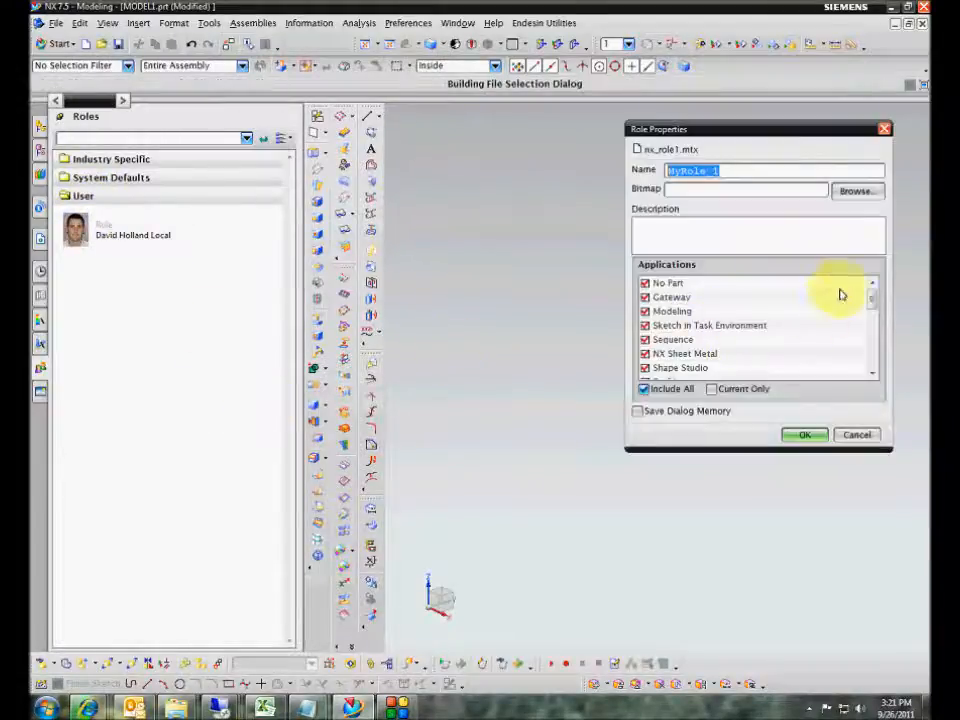
{"action": "mouse_move", "coordinate": [872, 298]}
{"action": "left_mouse_down"}
{"action": "mouse_move", "coordinate": [875, 364]}
{"action": "mouse_move", "coordinate": [874, 326]}
{"action": "mouse_move", "coordinate": [724, 326]}
{"action": "left_mouse_up"}
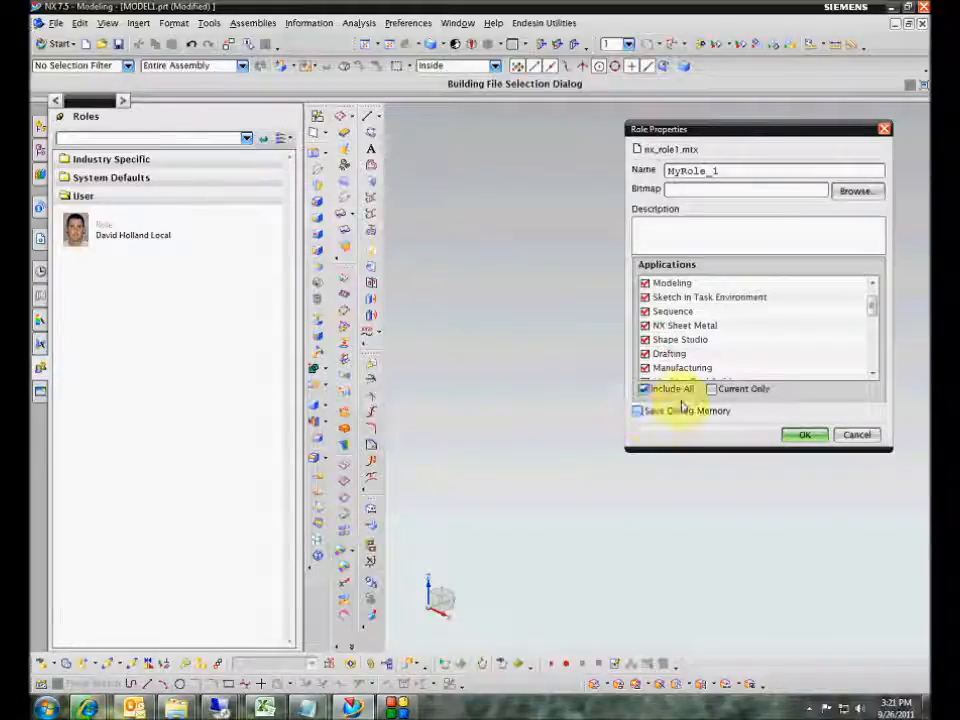
{"action": "left_click", "coordinate": [872, 437]}
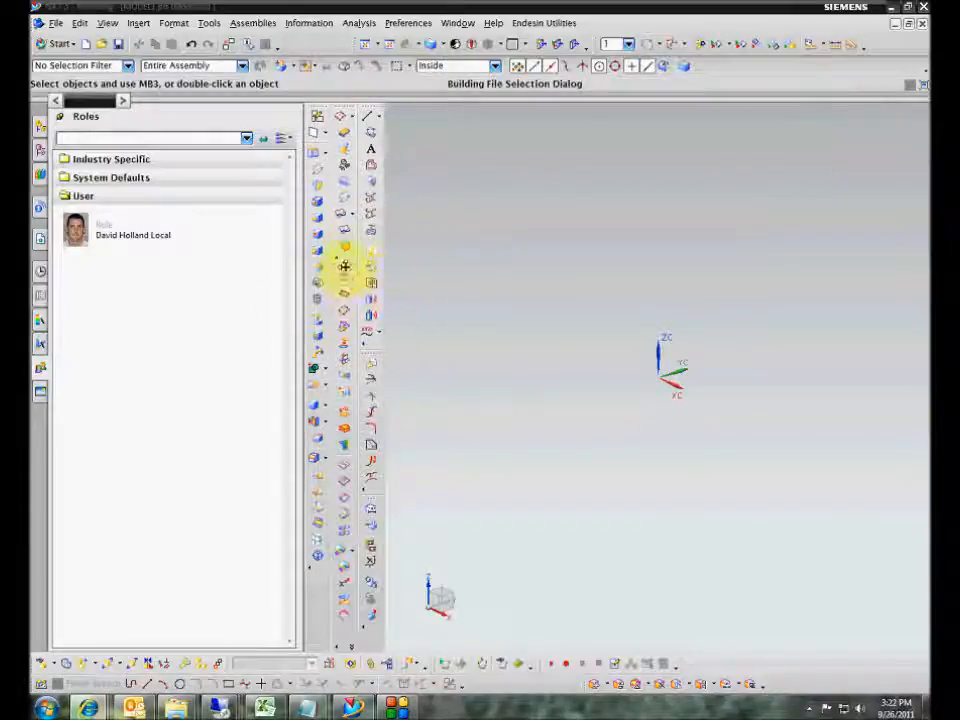
- Float the Edit Surface toolbar, reshape it into two rows, close it, and Save Role
{"action": "left_click_drag", "start_coordinate": [344, 265], "coordinate": [531, 253]}
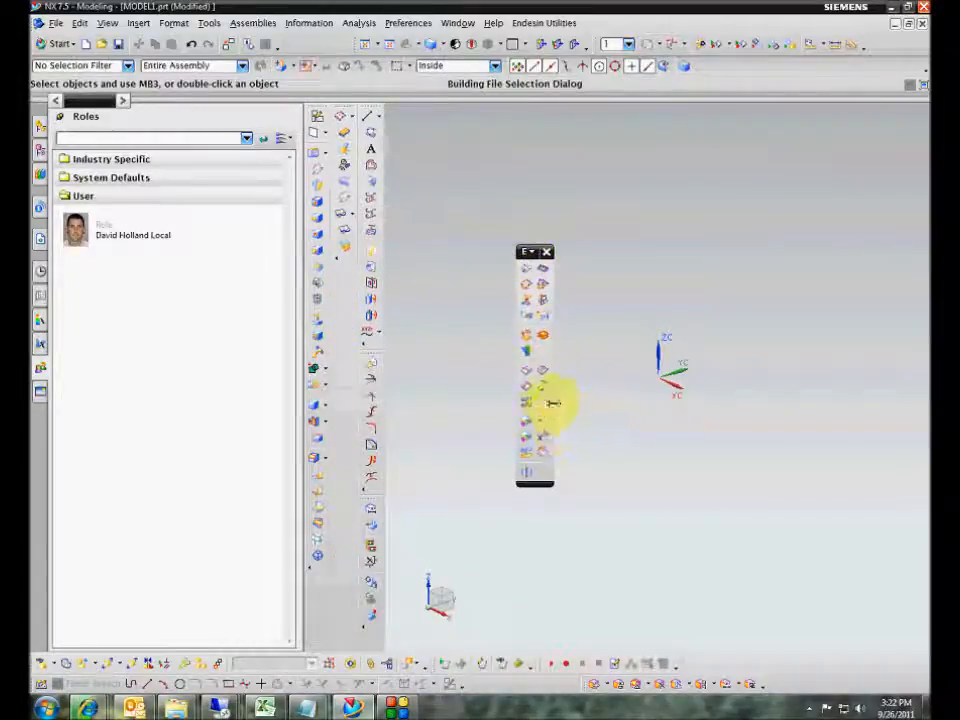
{"action": "left_click_drag", "start_coordinate": [553, 403], "coordinate": [878, 381]}
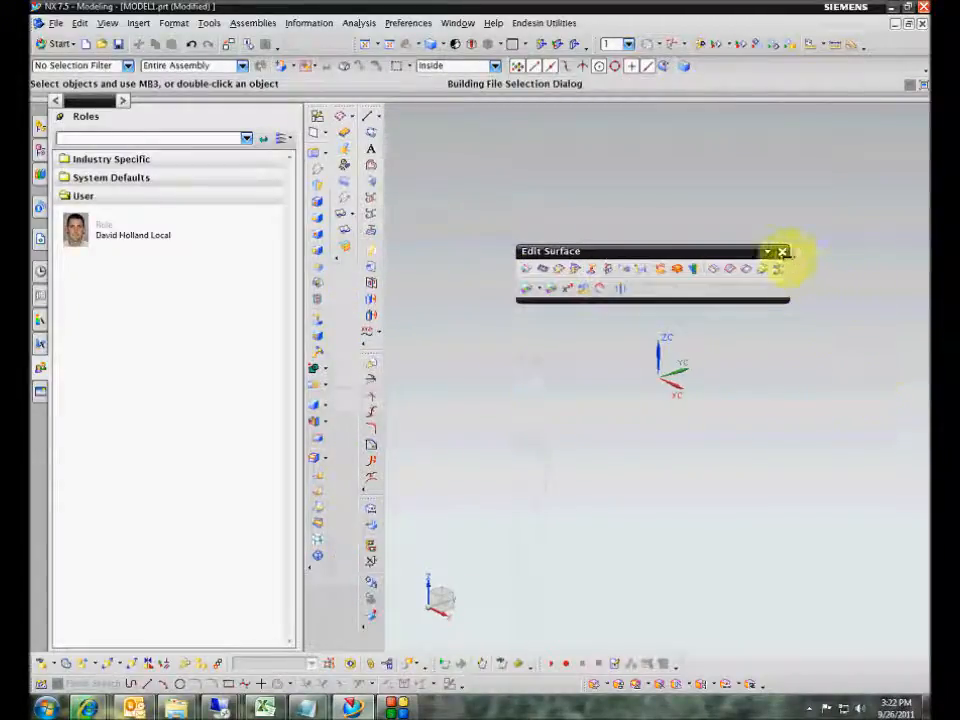
{"action": "left_click", "coordinate": [783, 252]}
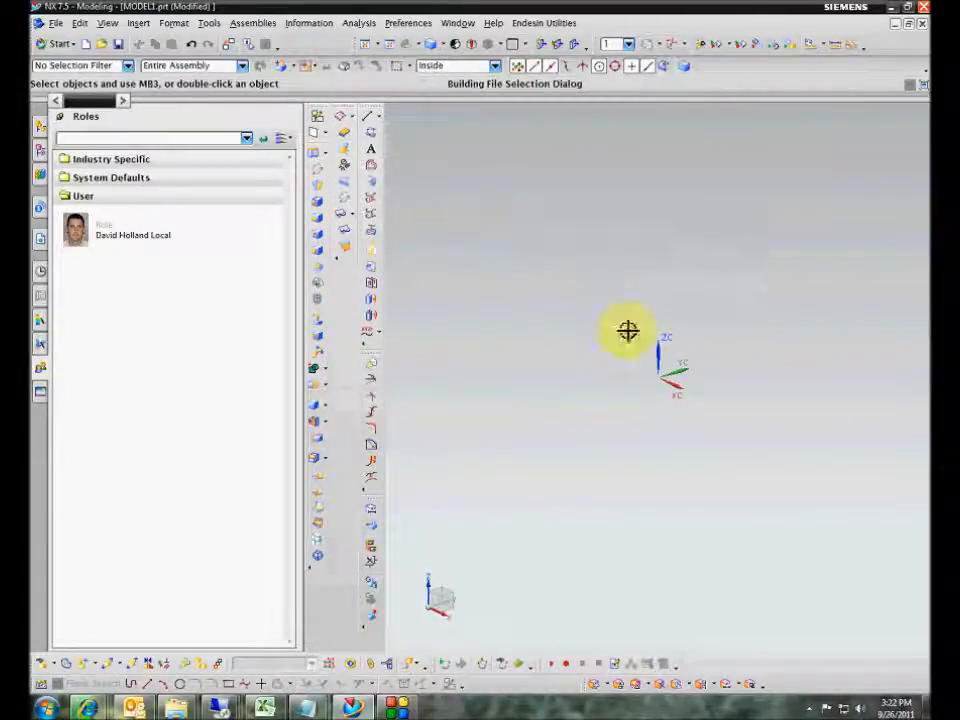
{"action": "right_click", "coordinate": [122, 243]}
{"action": "left_click", "coordinate": [163, 300]}
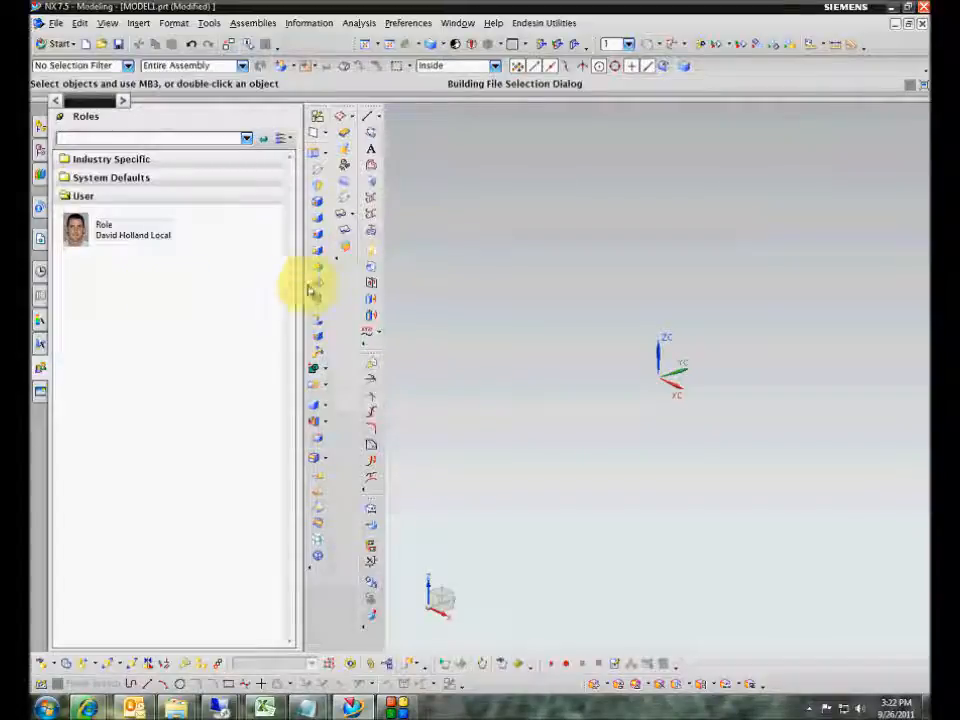
- Load the user role, accept the warning, and switch on the Edit Surface toolbar
{"action": "left_click", "coordinate": [117, 235]}
{"action": "double_click", "coordinate": [117, 235]}
{"action": "left_click", "coordinate": [285, 379]}
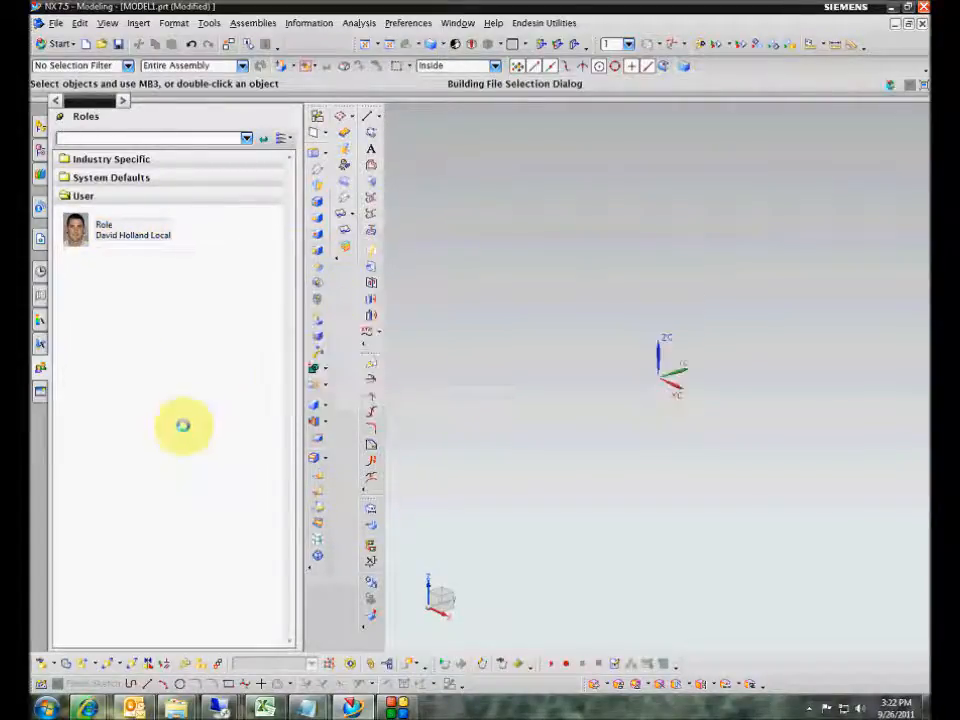
{"action": "right_click", "coordinate": [352, 312]}
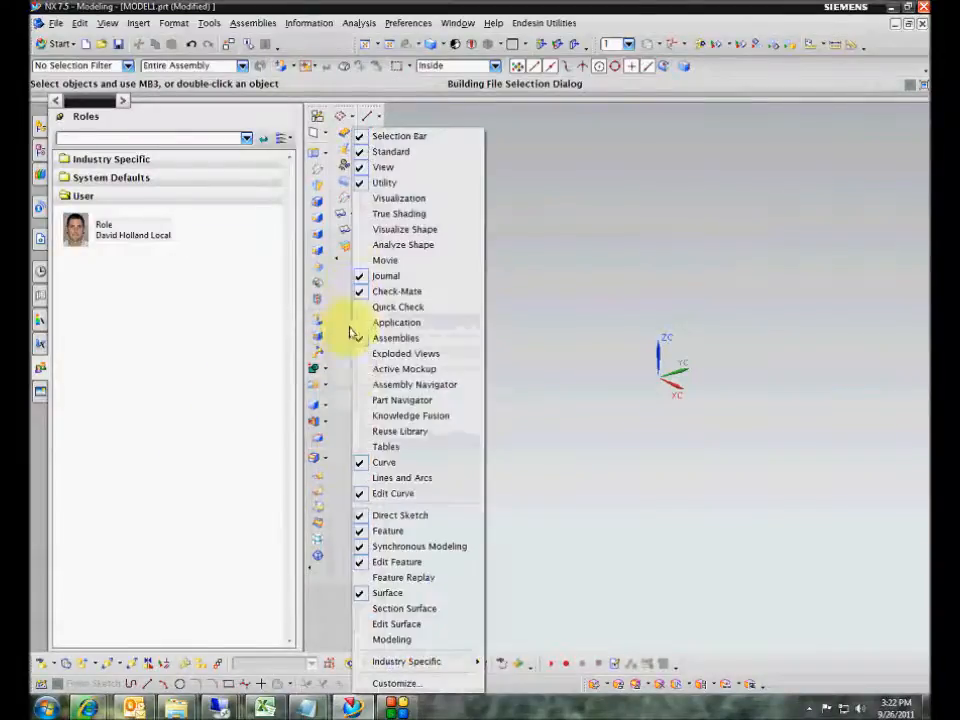
{"action": "left_click", "coordinate": [414, 626]}
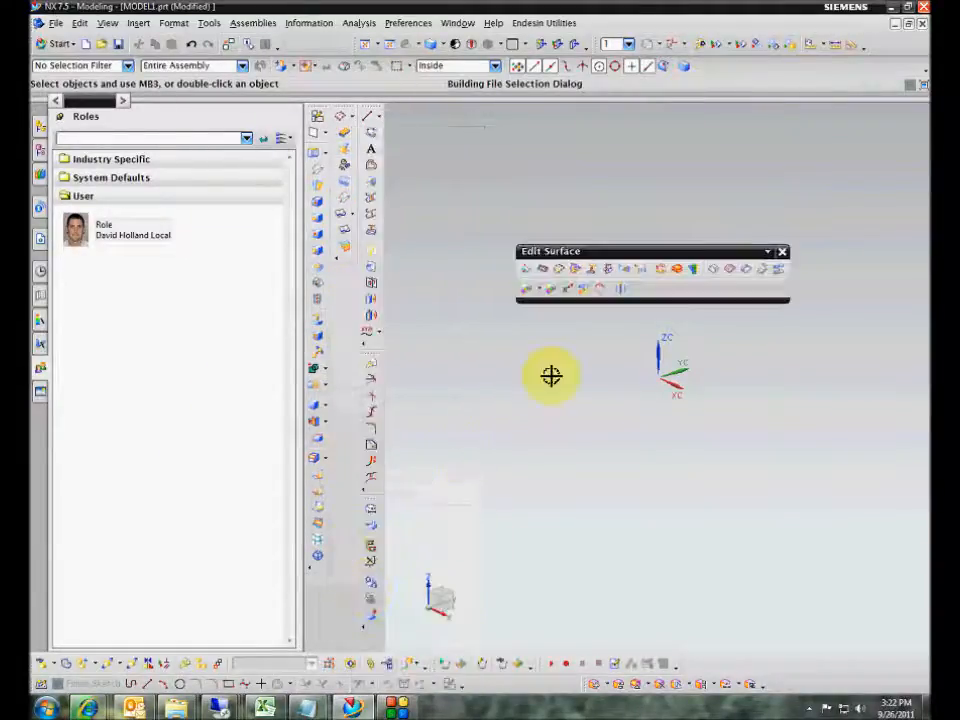
- Reload the role again, re-enable Edit Surface, and dock it with the other toolbars
{"action": "double_click", "coordinate": [113, 236]}
{"action": "left_click", "coordinate": [283, 381]}
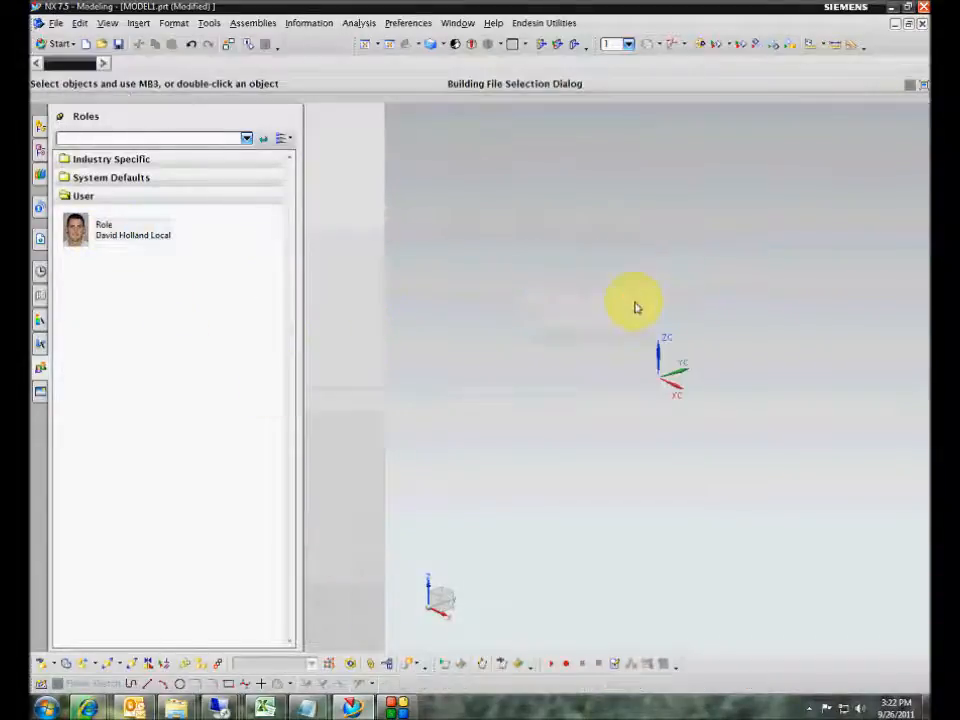
{"action": "right_click", "coordinate": [344, 405]}
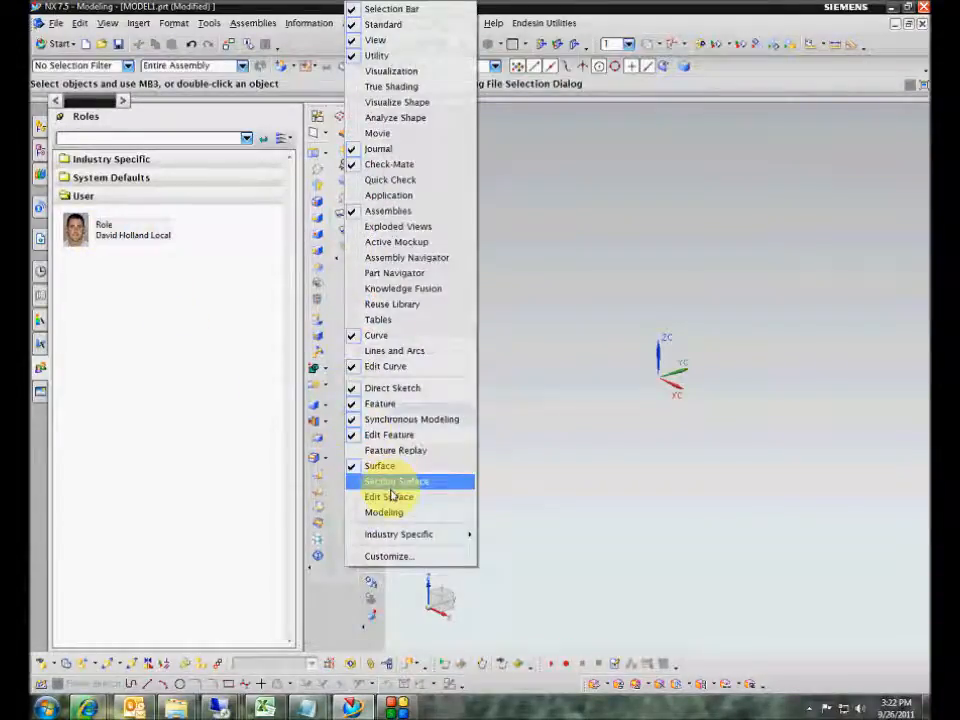
{"action": "left_click", "coordinate": [388, 481]}
{"action": "left_click_drag", "start_coordinate": [540, 251], "coordinate": [339, 302]}
- Open the User role's properties, cancel without changes, and deselect the role
{"action": "right_click", "coordinate": [129, 240]}
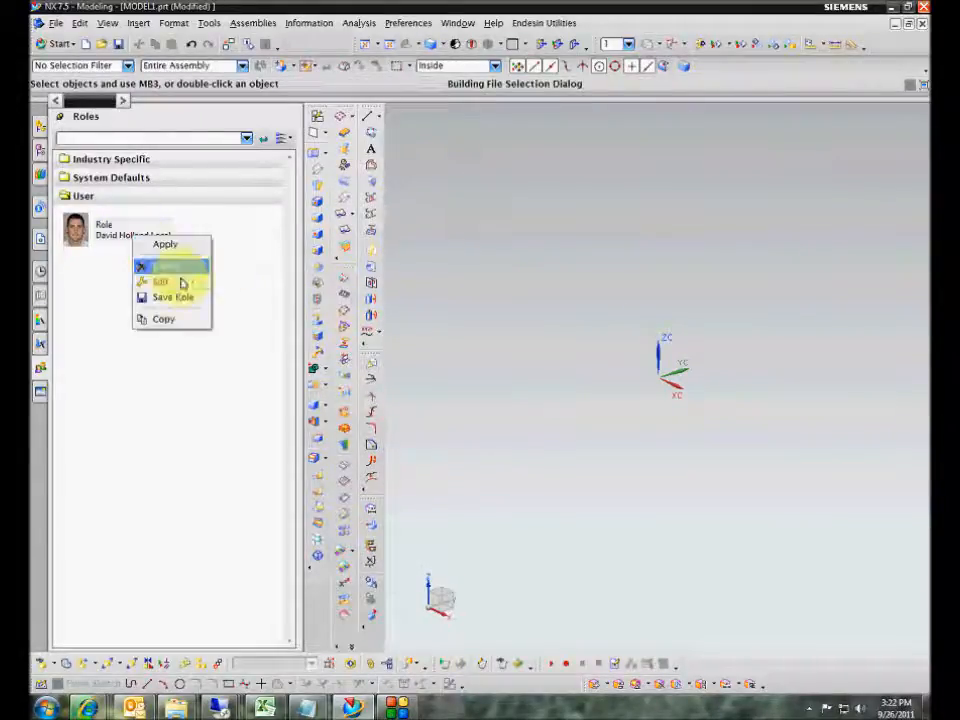
{"action": "left_click", "coordinate": [176, 300]}
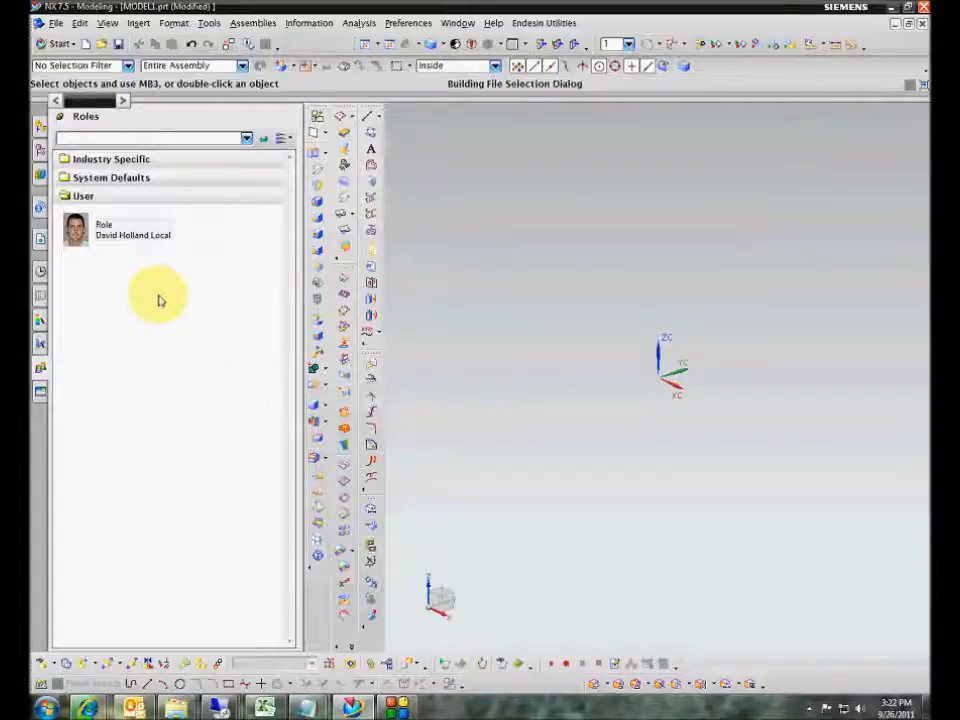
{"action": "right_click", "coordinate": [118, 246]}
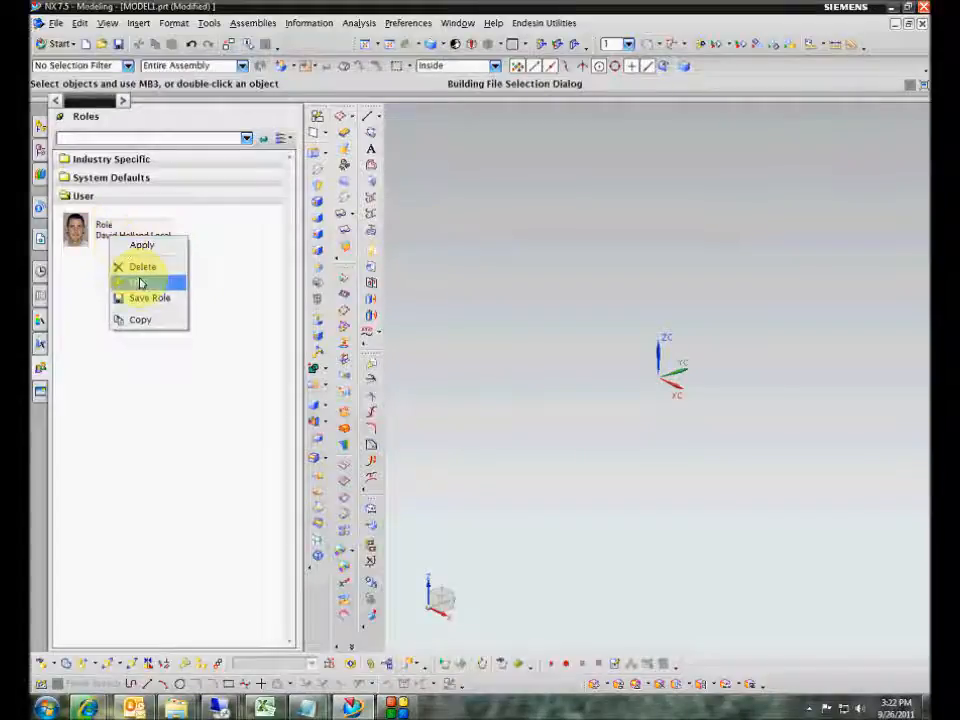
{"action": "left_click", "coordinate": [139, 281]}
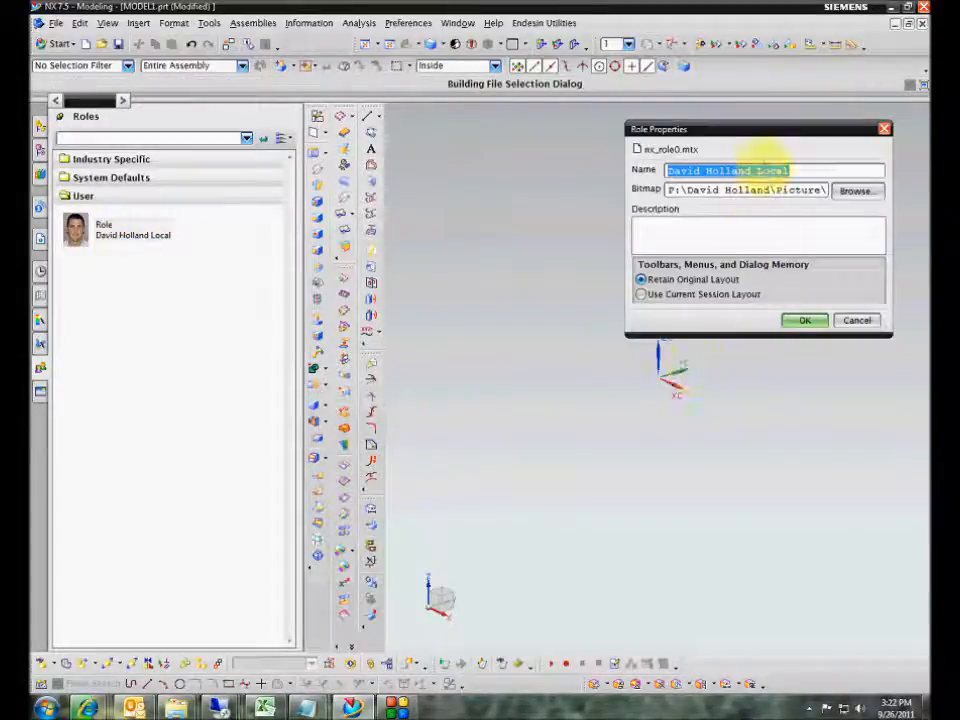
{"action": "left_click_drag", "start_coordinate": [764, 134], "coordinate": [660, 163]}
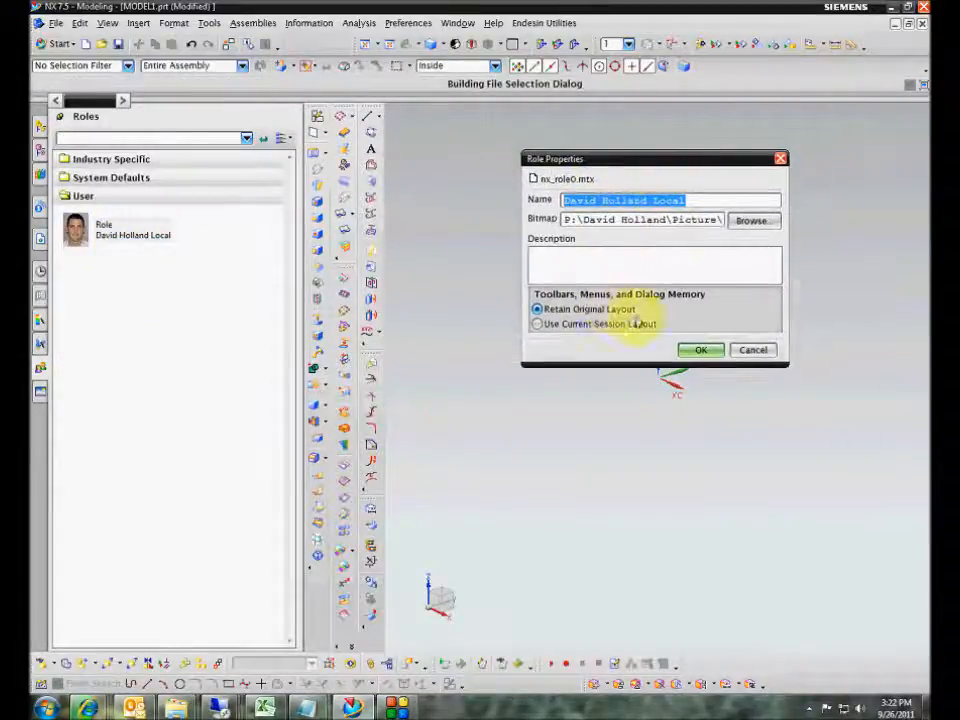
{"action": "left_click", "coordinate": [753, 352]}
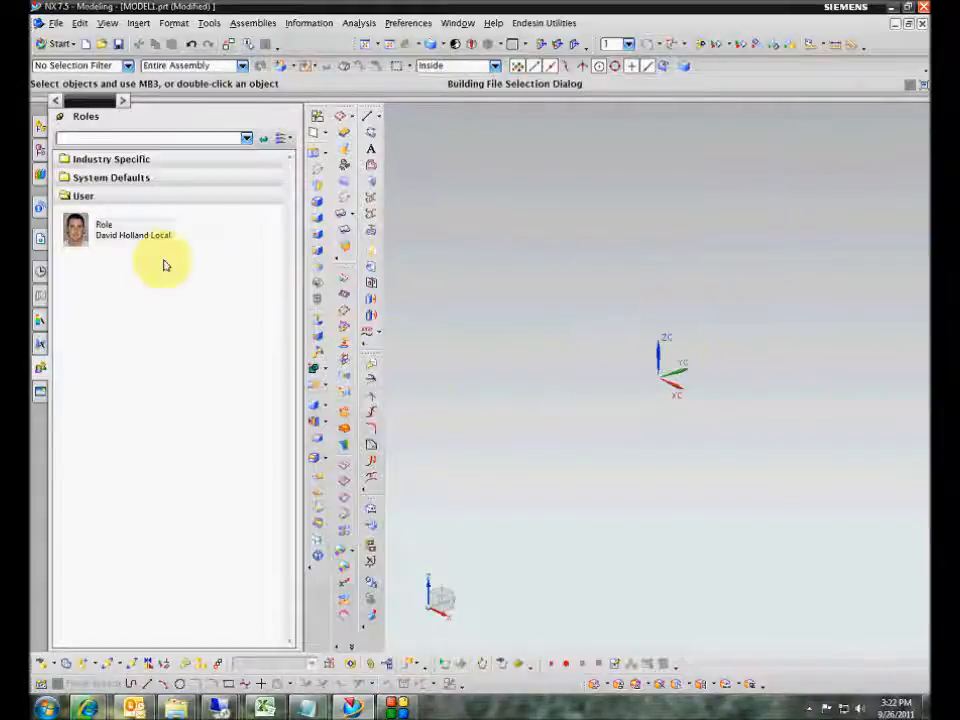
{"action": "left_click", "coordinate": [94, 352]}
{"action": "left_click", "coordinate": [630, 465]}
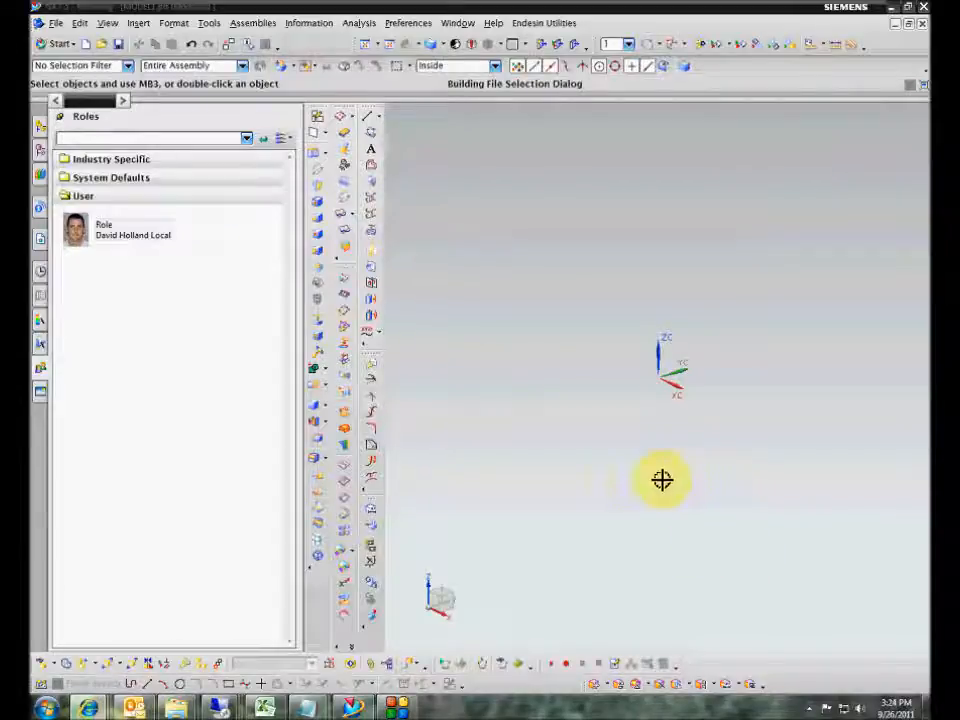
- Bring the Windows Explorer window up from the taskbar, maximized over NX
{"action": "mouse_move", "coordinate": [172, 705]}
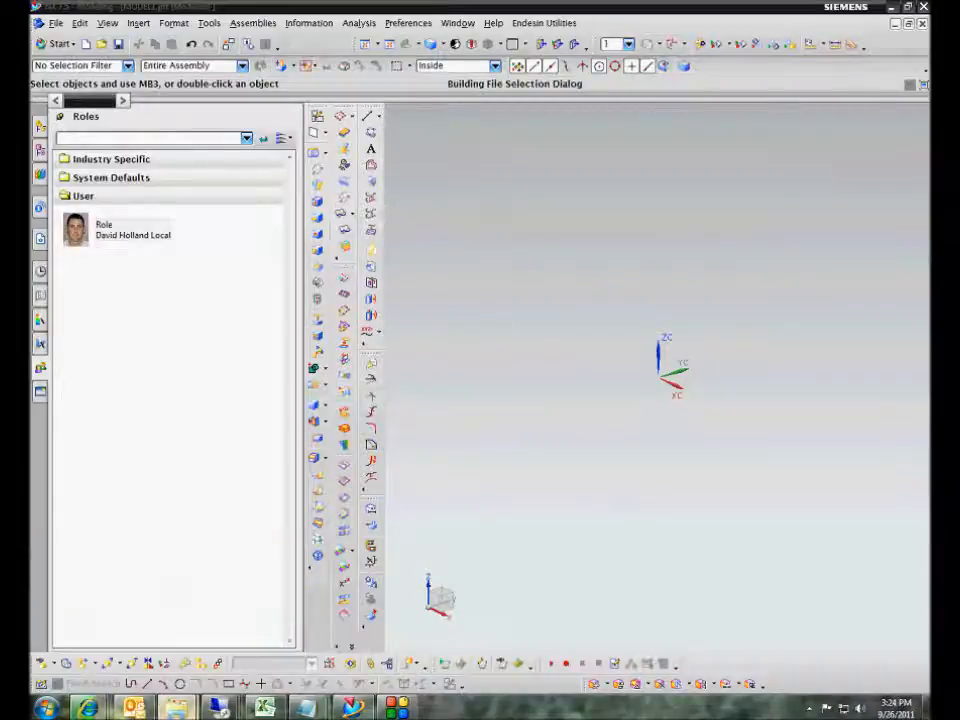
{"action": "left_click_drag", "start_coordinate": [958, 137], "coordinate": [450, 3]}
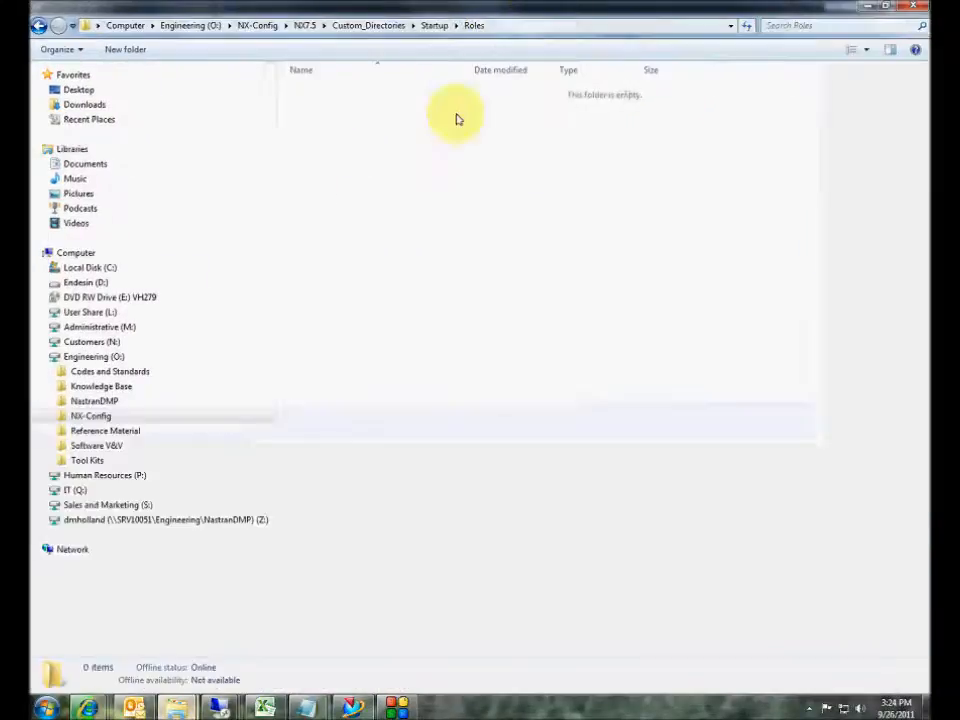
- Open ugii_env7.5.dat from the network NX-Config\NX7.5 folder in Notepad, maximized
{"action": "left_click", "coordinate": [92, 416]}
{"action": "double_click", "coordinate": [315, 151]}
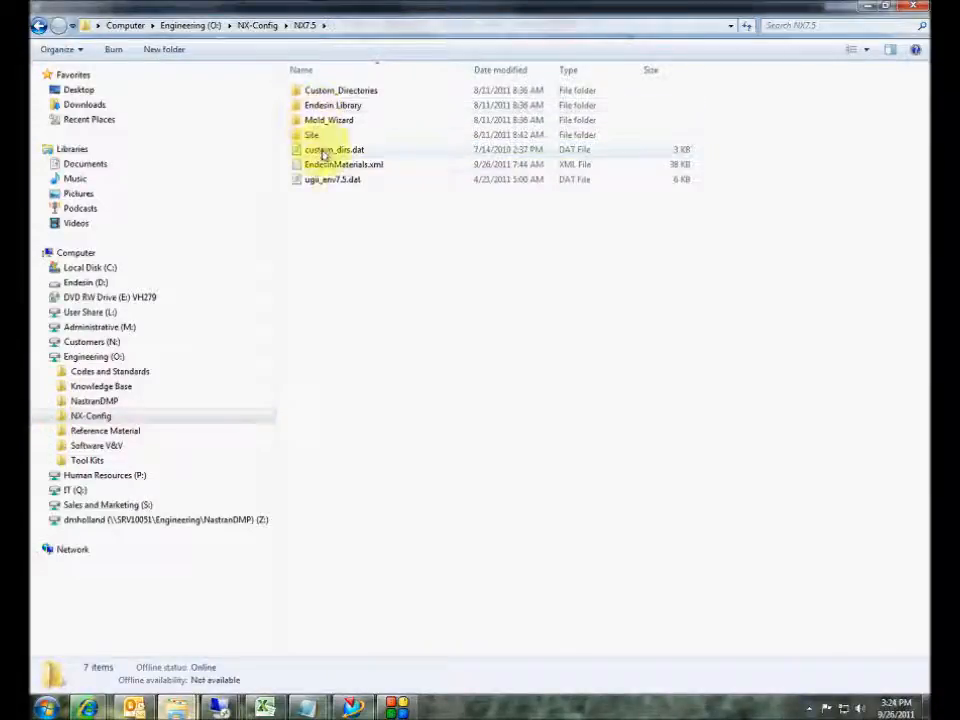
{"action": "left_click", "coordinate": [326, 181]}
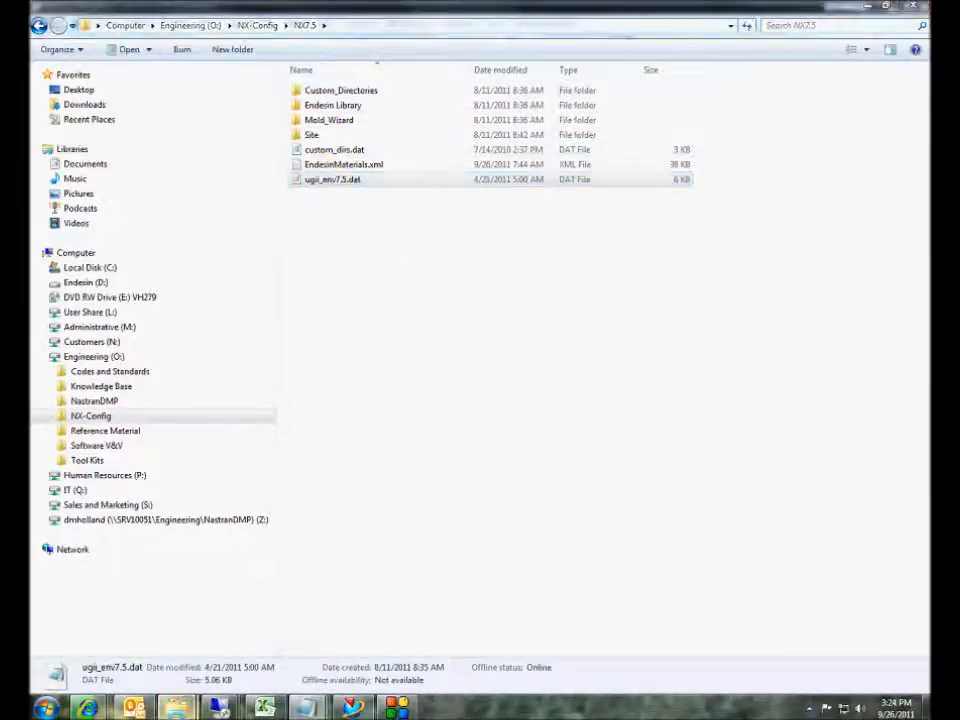
{"action": "left_click_drag", "start_coordinate": [292, 148], "coordinate": [300, 3]}
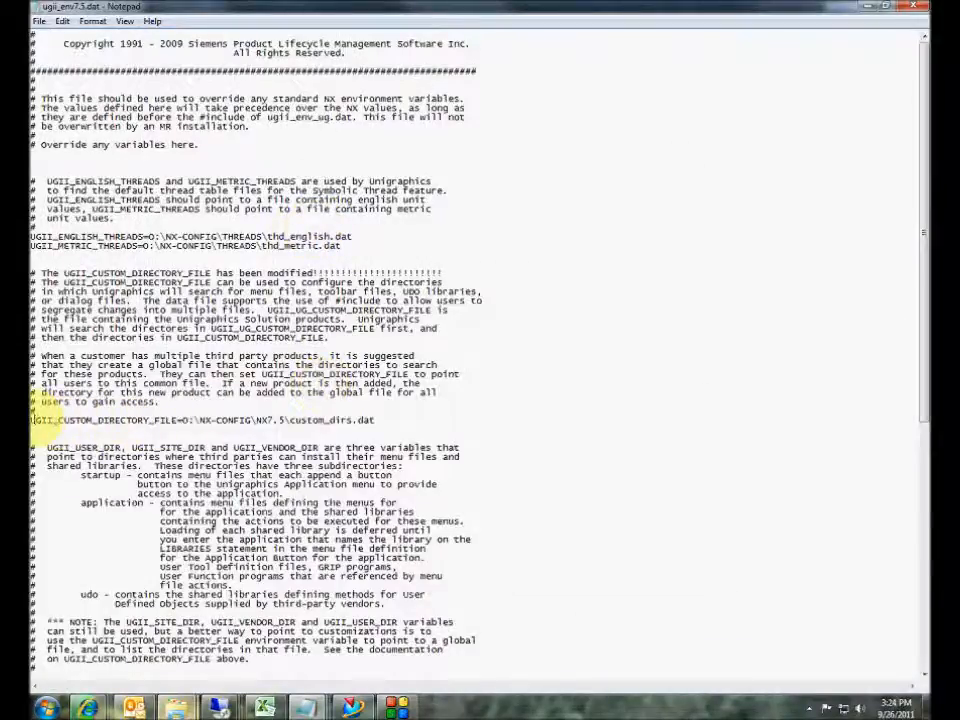
- Check that UGII_CUSTOM_DIRECTORY_FILE = O:\NX-CONFIG\NX7.5\custom_dirs.dat, then close Notepad unchanged
{"action": "left_click_drag", "start_coordinate": [30, 420], "coordinate": [375, 420]}
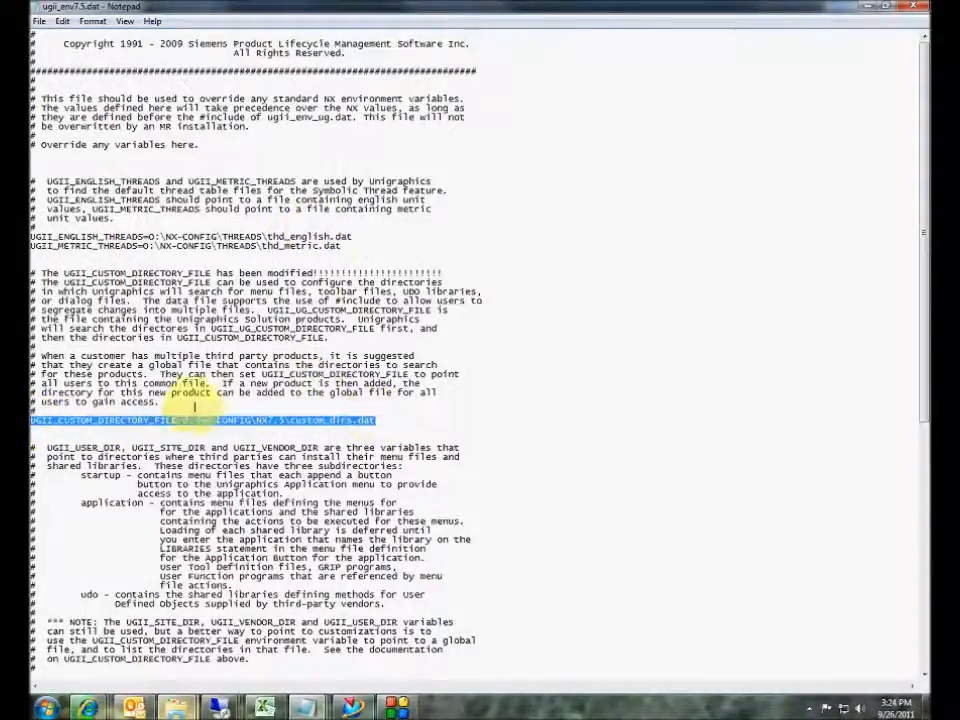
{"action": "left_click", "coordinate": [35, 278]}
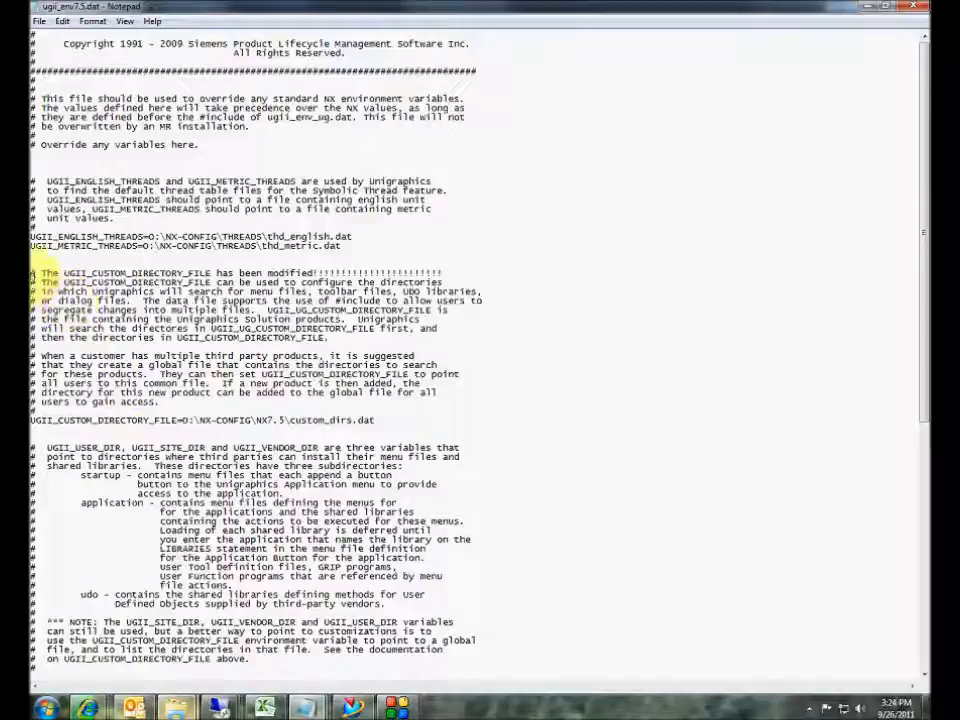
{"action": "left_click_drag", "start_coordinate": [31, 273], "coordinate": [408, 422]}
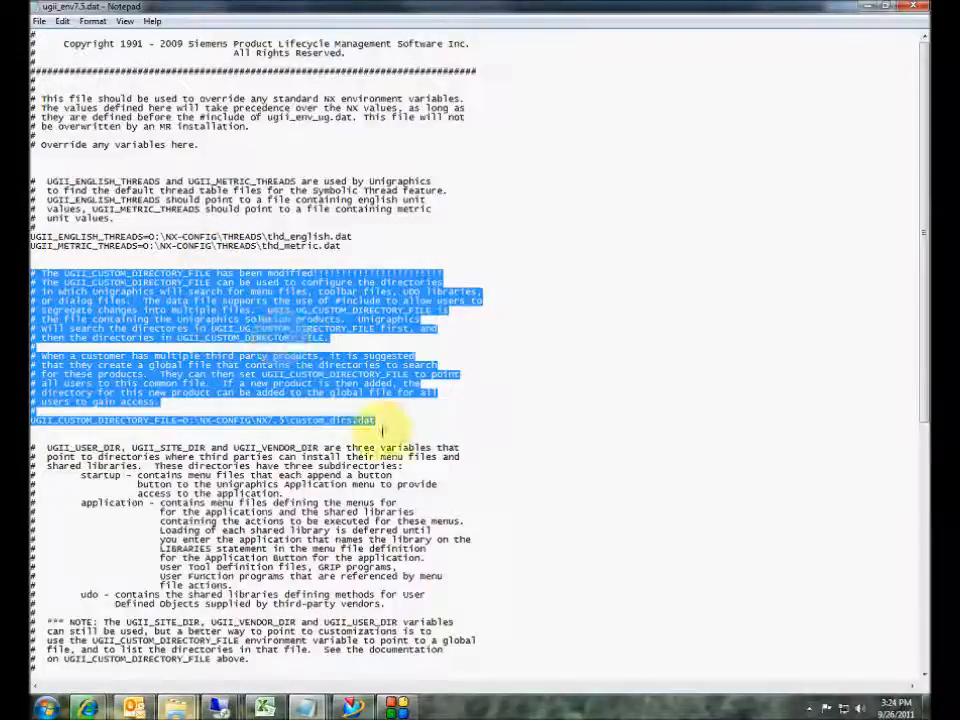
{"action": "left_click", "coordinate": [188, 421]}
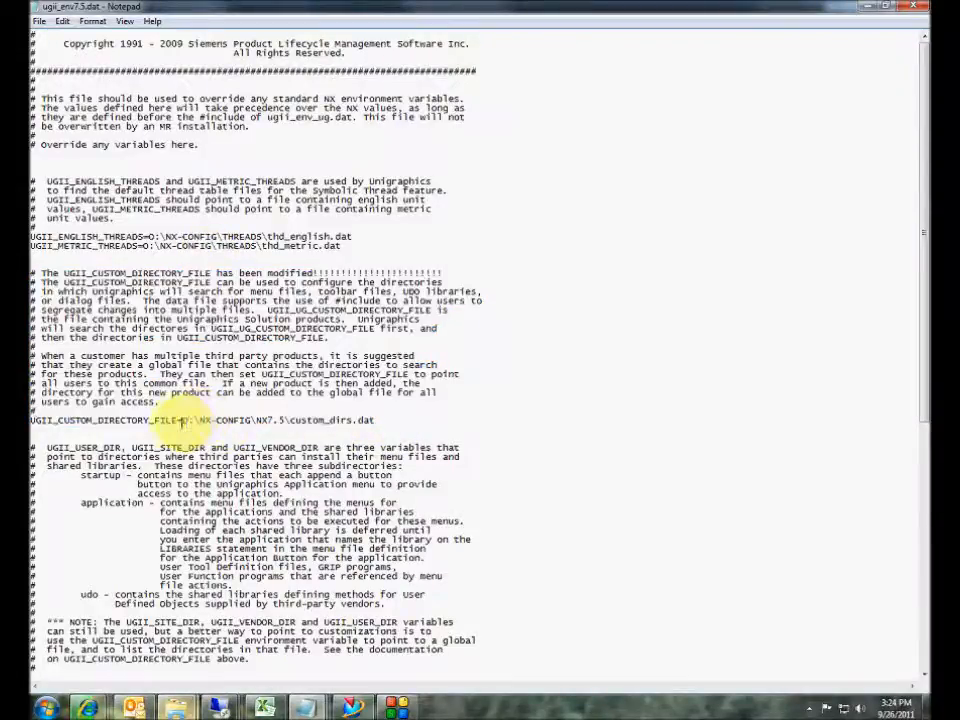
{"action": "left_click_drag", "start_coordinate": [183, 421], "coordinate": [374, 421]}
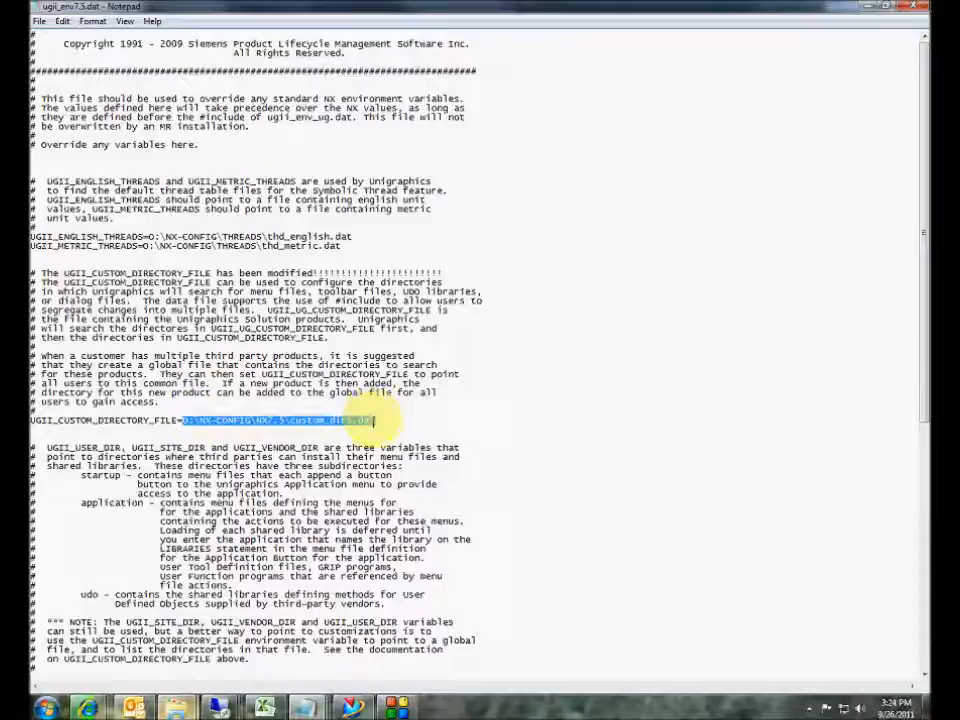
{"action": "left_click", "coordinate": [357, 421]}
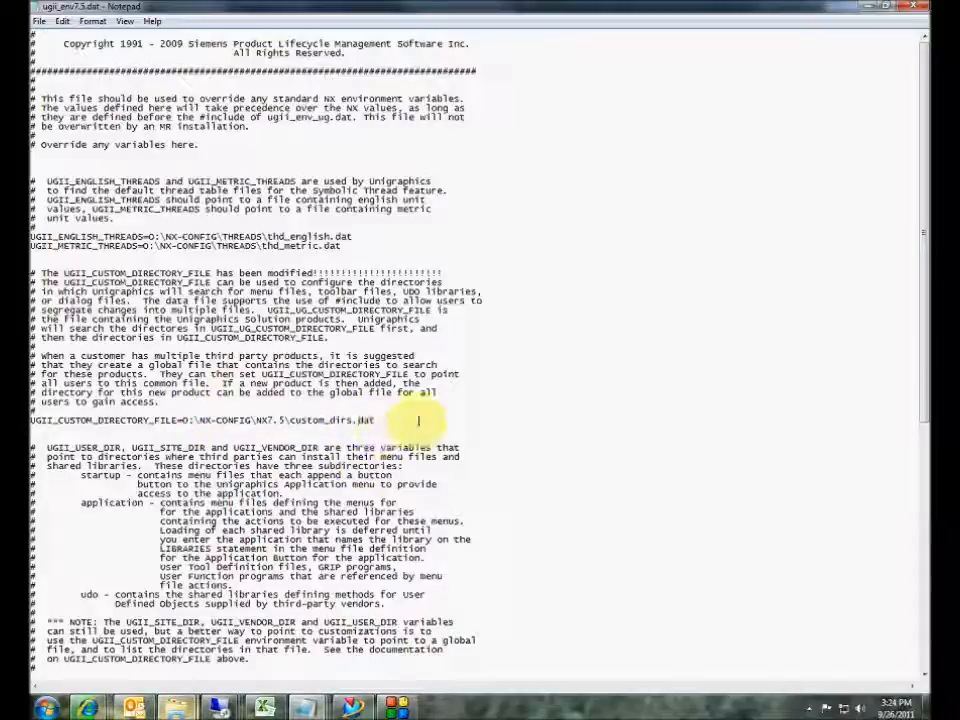
{"action": "left_click", "coordinate": [917, 9]}
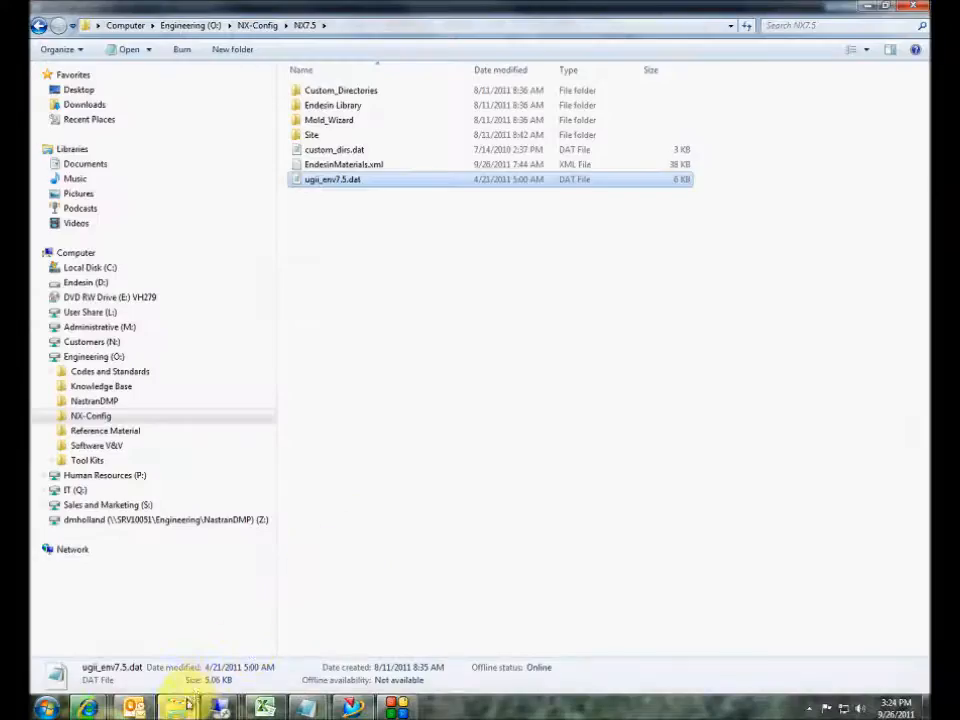
- Expand Endesin (D:) > Program Files > UGS > NX 7.5 in the folder tree
{"action": "mouse_move", "coordinate": [185, 707]}
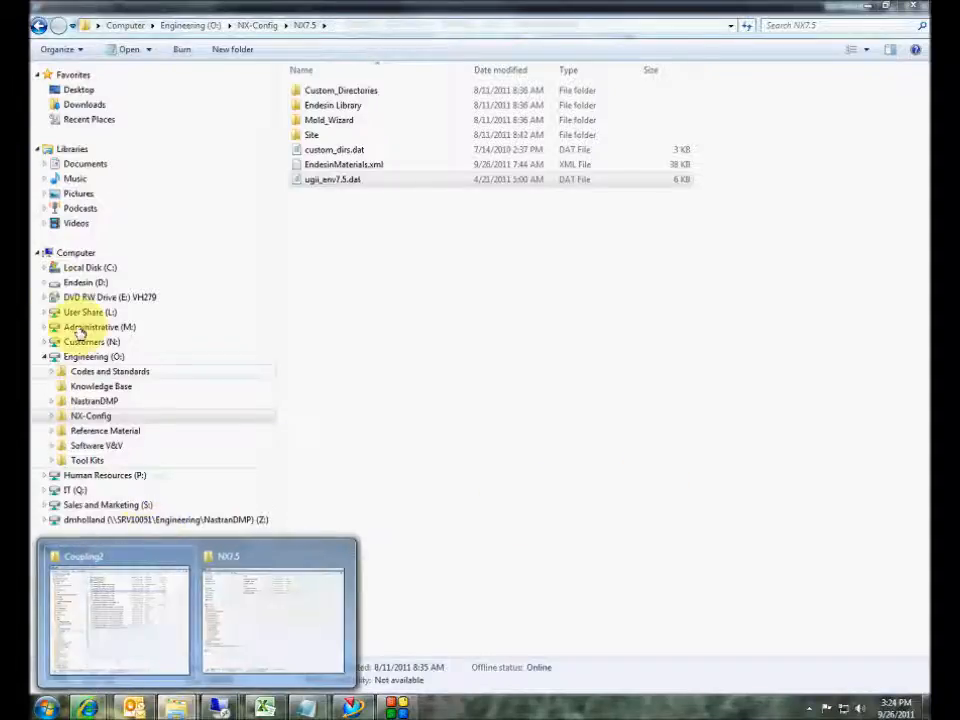
{"action": "left_click", "coordinate": [44, 282]}
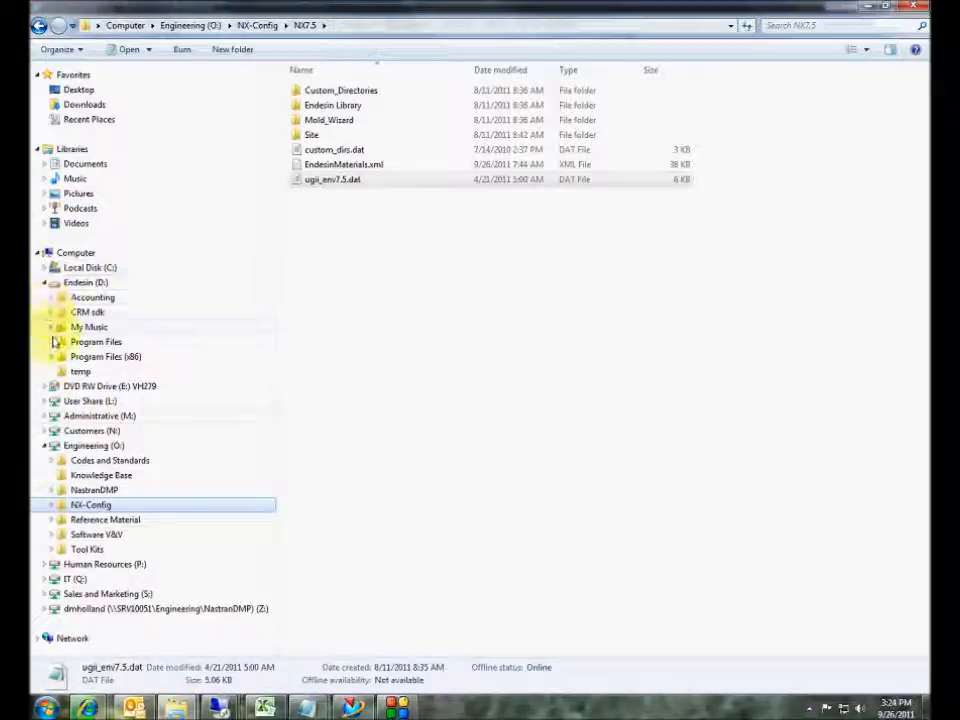
{"action": "left_click", "coordinate": [53, 342]}
{"action": "left_click", "coordinate": [58, 357]}
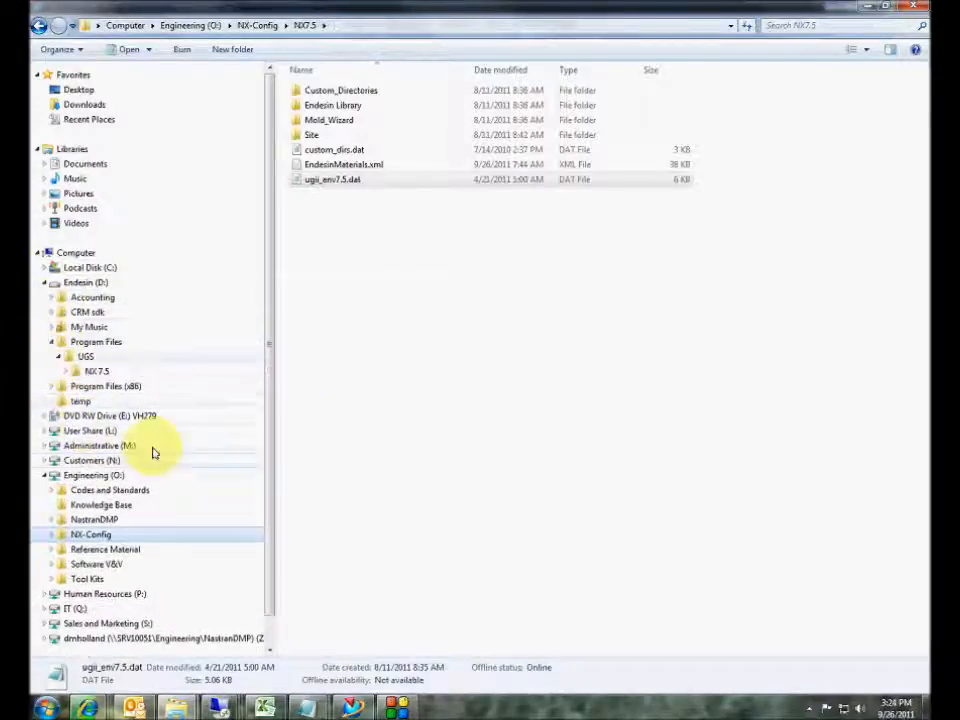
{"action": "mouse_move", "coordinate": [88, 708]}
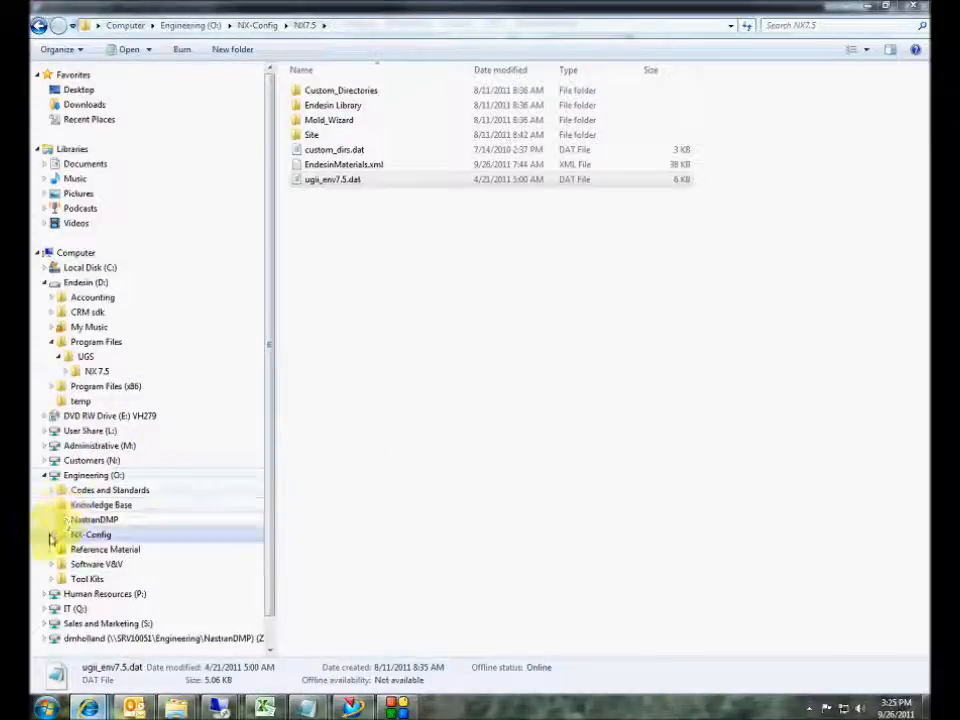
{"action": "left_click", "coordinate": [68, 371]}
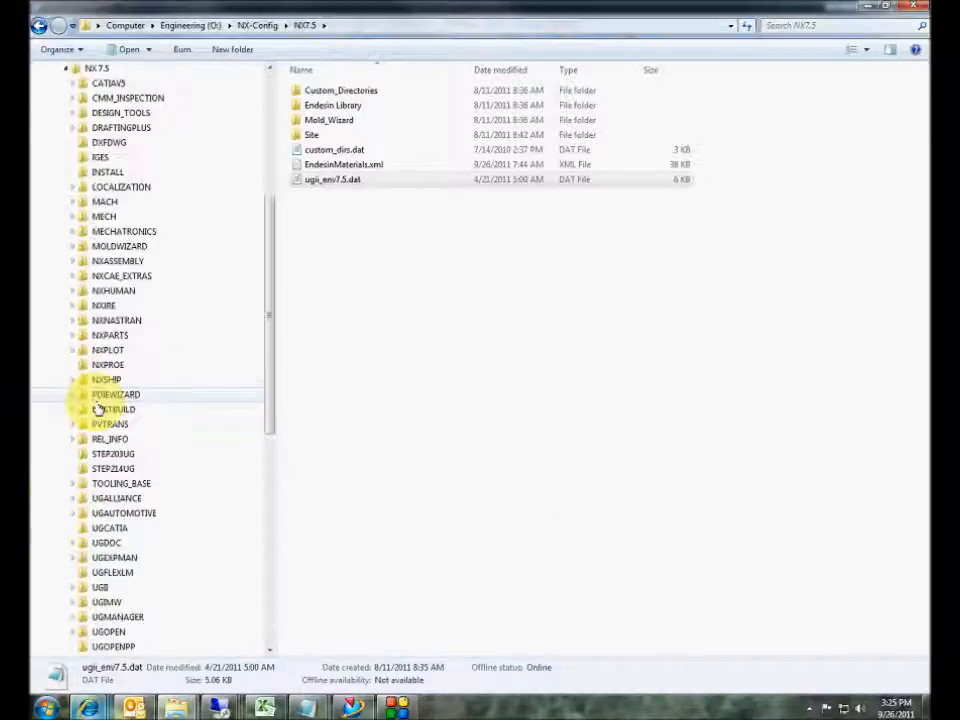
- Open UGII\menus and inspect the local custom_dirs.dat file's actions
{"action": "left_click_drag", "start_coordinate": [264, 392], "coordinate": [262, 445]}
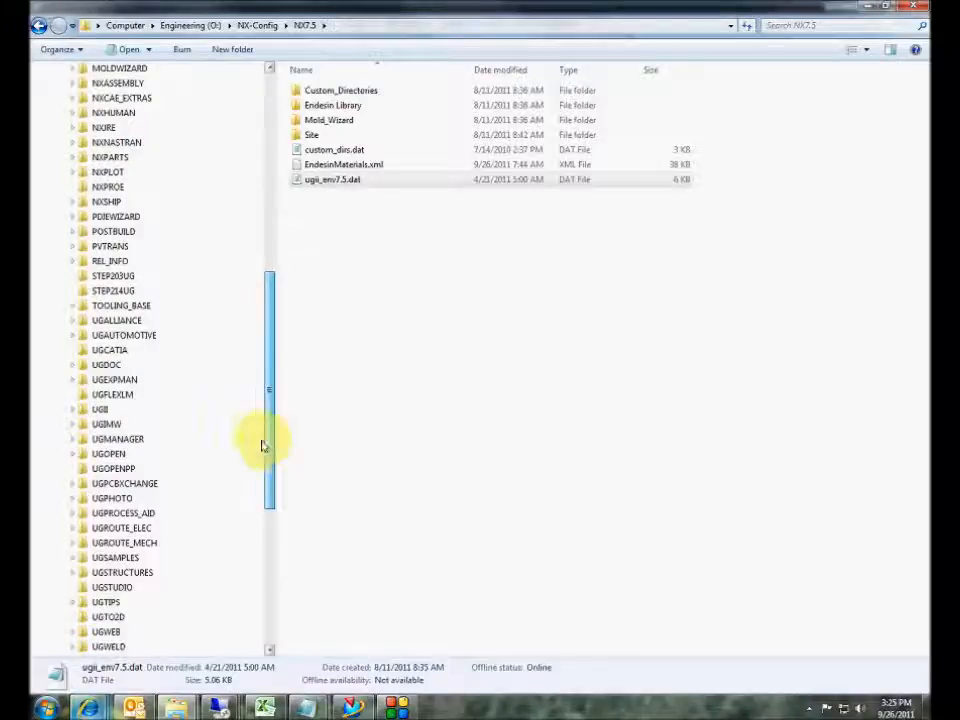
{"action": "left_click", "coordinate": [160, 409]}
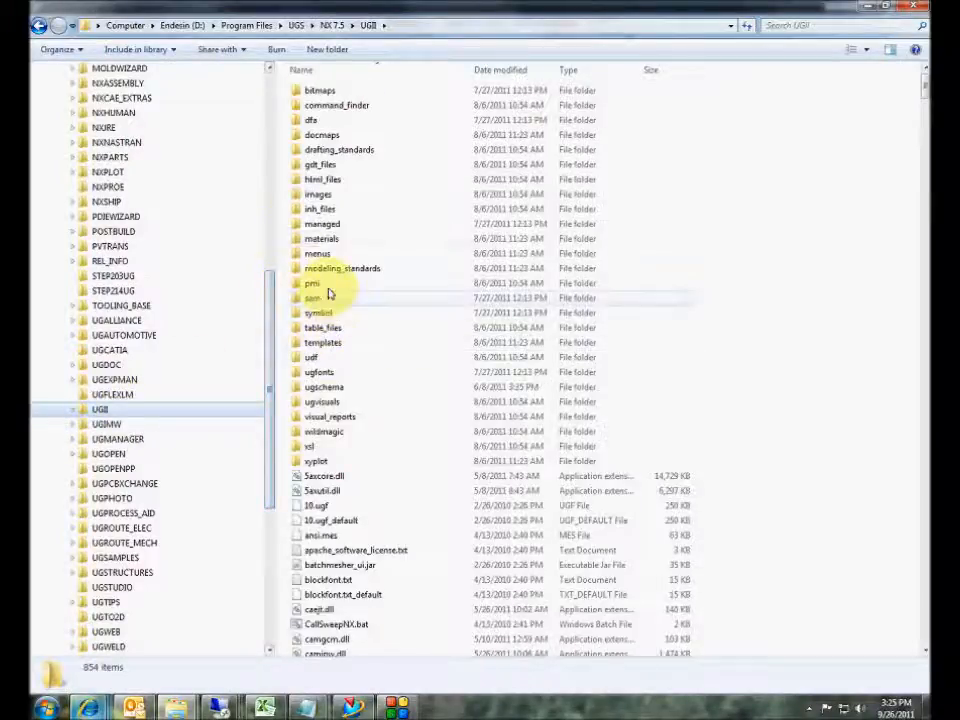
{"action": "left_click", "coordinate": [320, 256]}
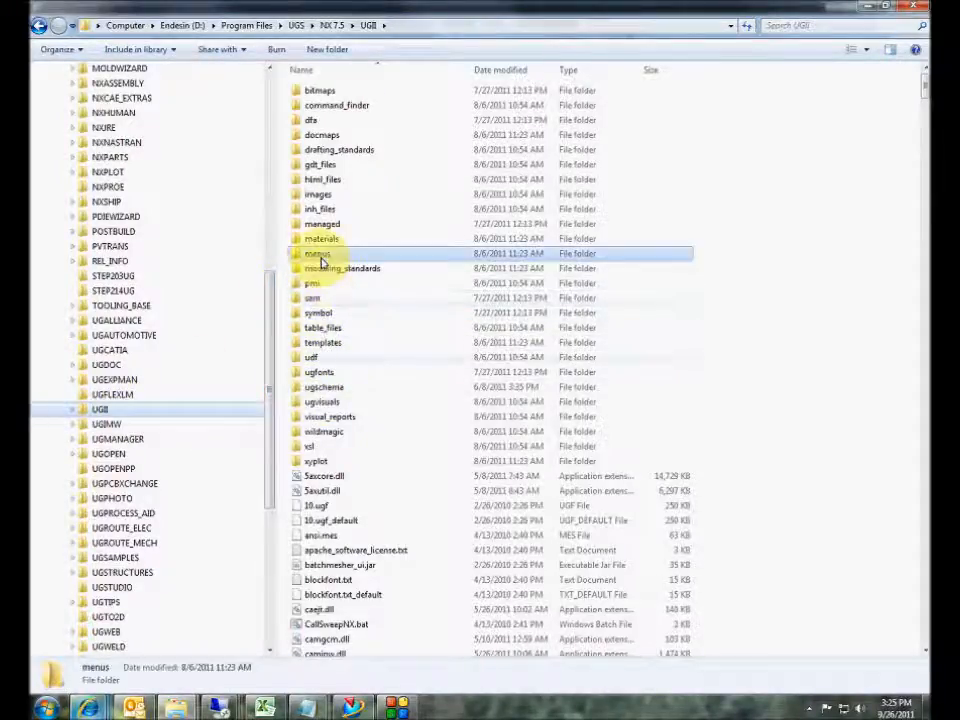
{"action": "double_click", "coordinate": [320, 258]}
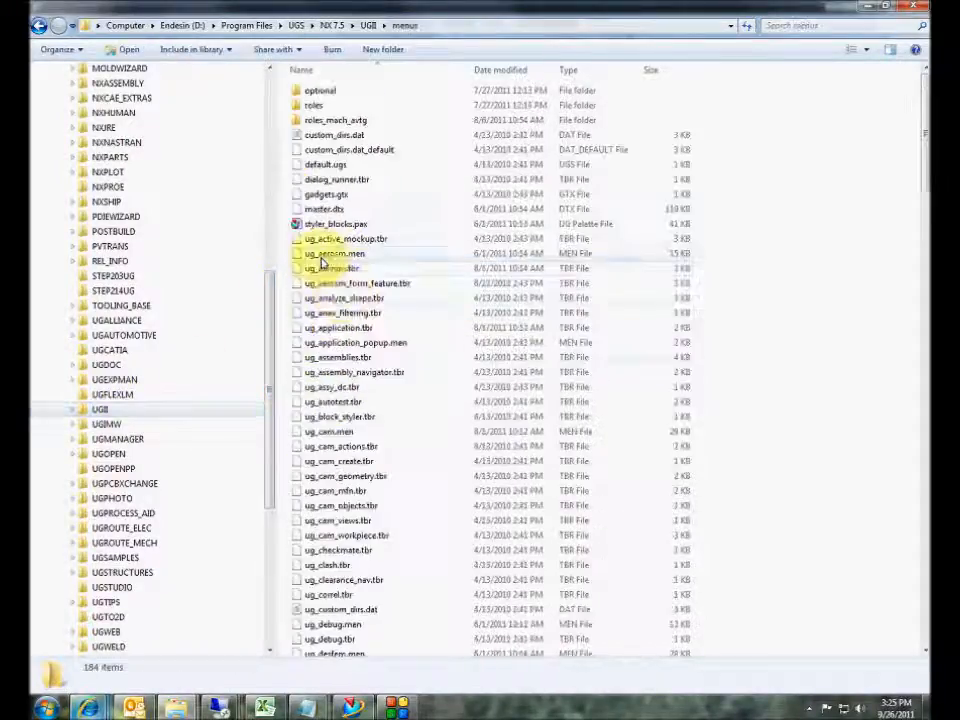
{"action": "right_click", "coordinate": [334, 139]}
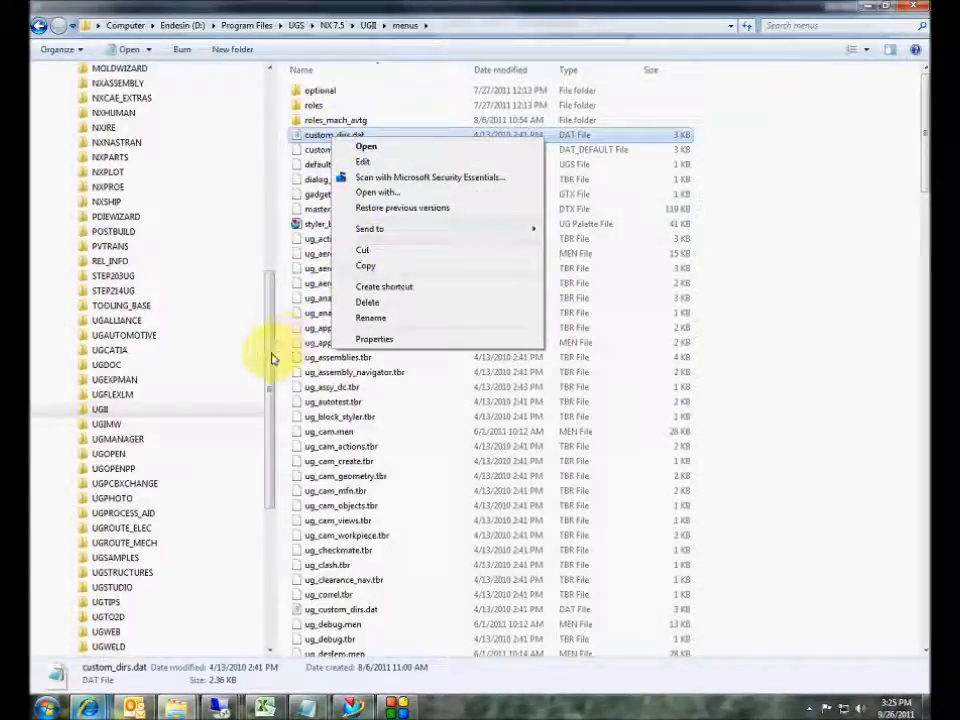
{"action": "left_click_drag", "start_coordinate": [272, 358], "coordinate": [270, 486]}
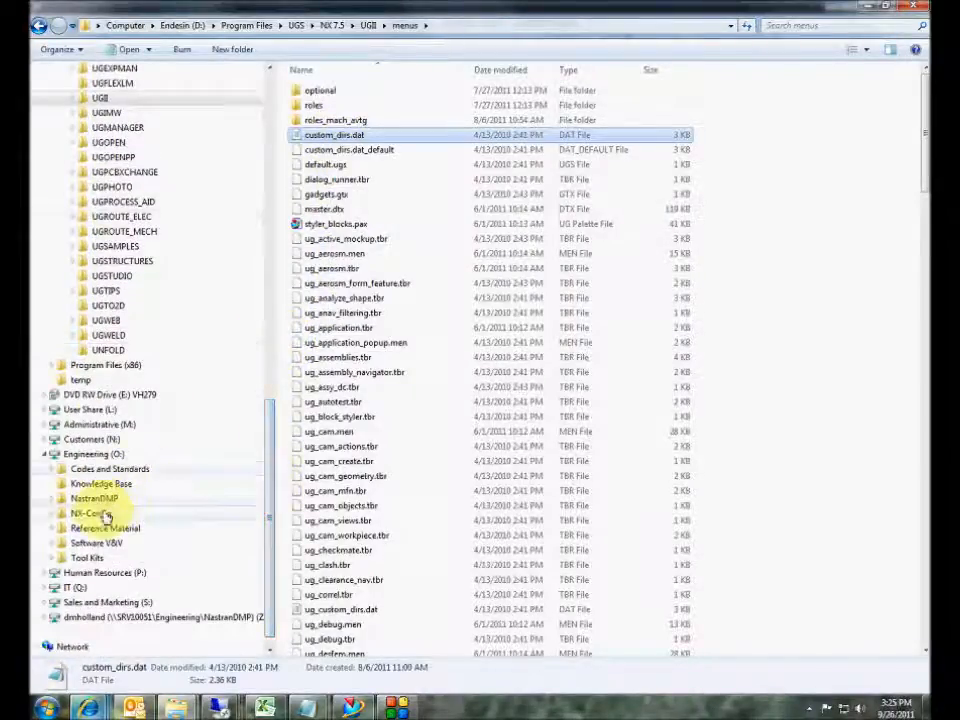
- Open the network O:\NX-Config\NX7.5\custom_dirs.dat in Notepad
{"action": "left_click", "coordinate": [100, 513]}
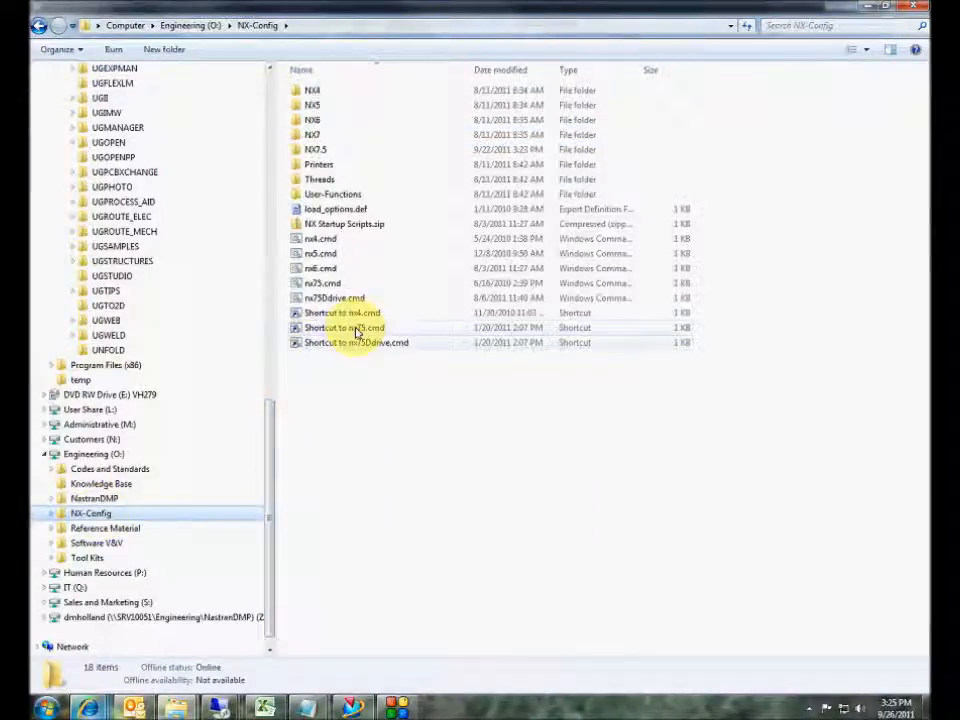
{"action": "left_click", "coordinate": [338, 155]}
{"action": "double_click", "coordinate": [338, 158]}
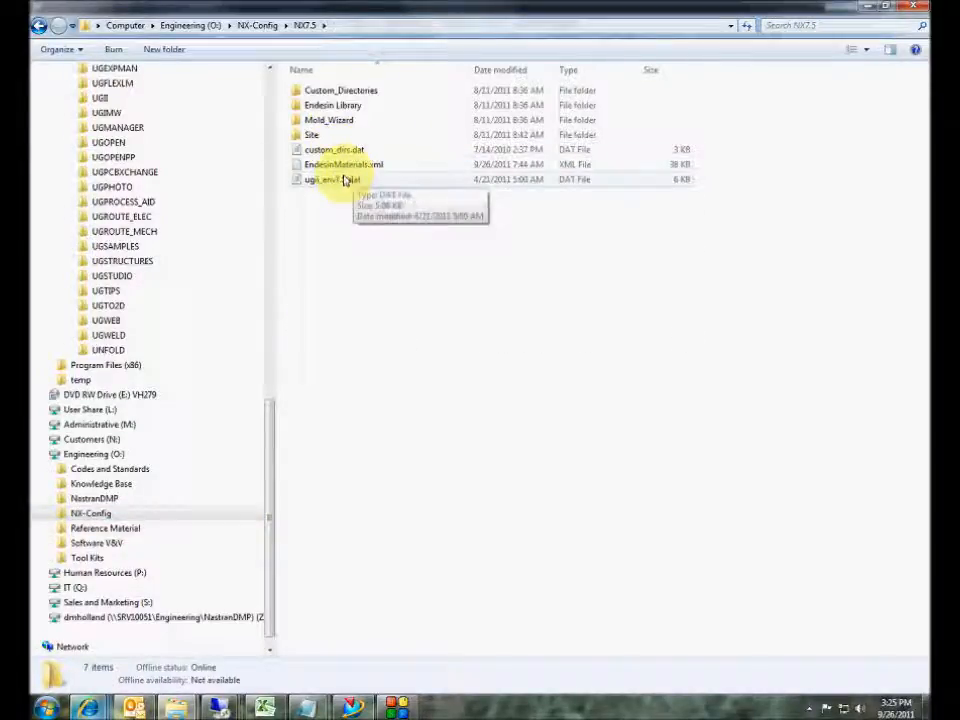
{"action": "double_click", "coordinate": [338, 152]}
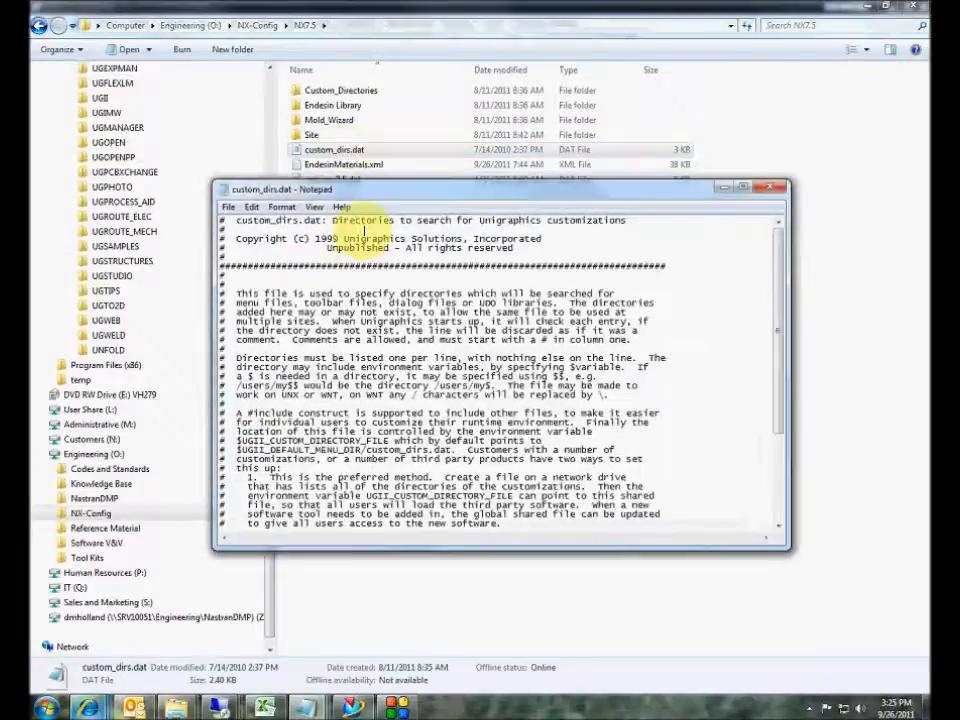
- Verify the O:\NX-Config\NX7.5\Custom_Directories line, then close Notepad
{"action": "left_click_drag", "start_coordinate": [425, 197], "coordinate": [368, 56]}
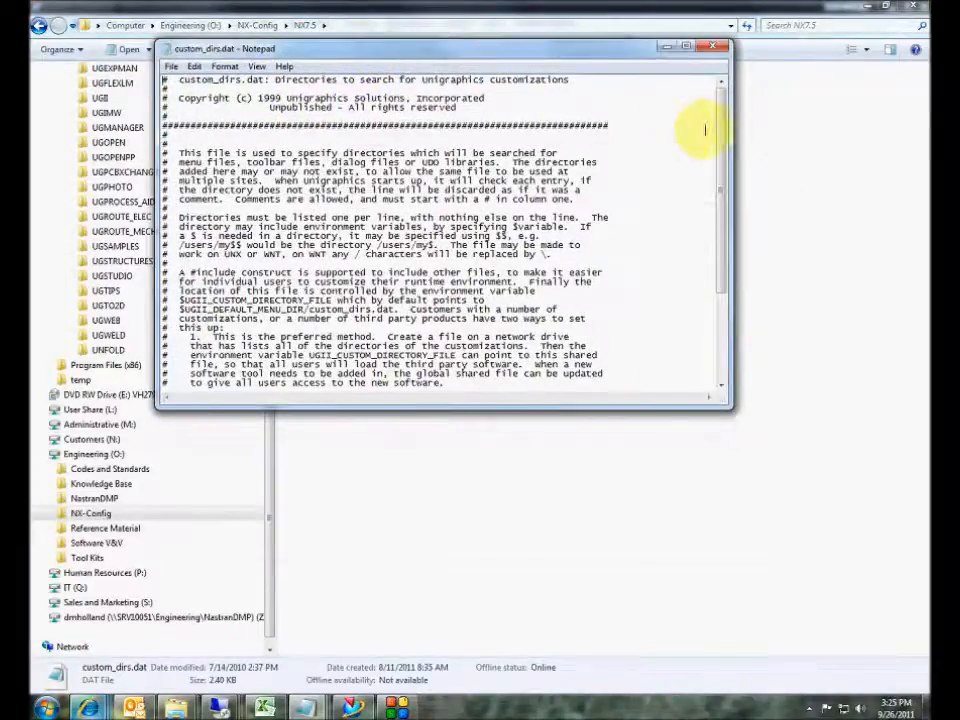
{"action": "left_click_drag", "start_coordinate": [722, 133], "coordinate": [714, 257]}
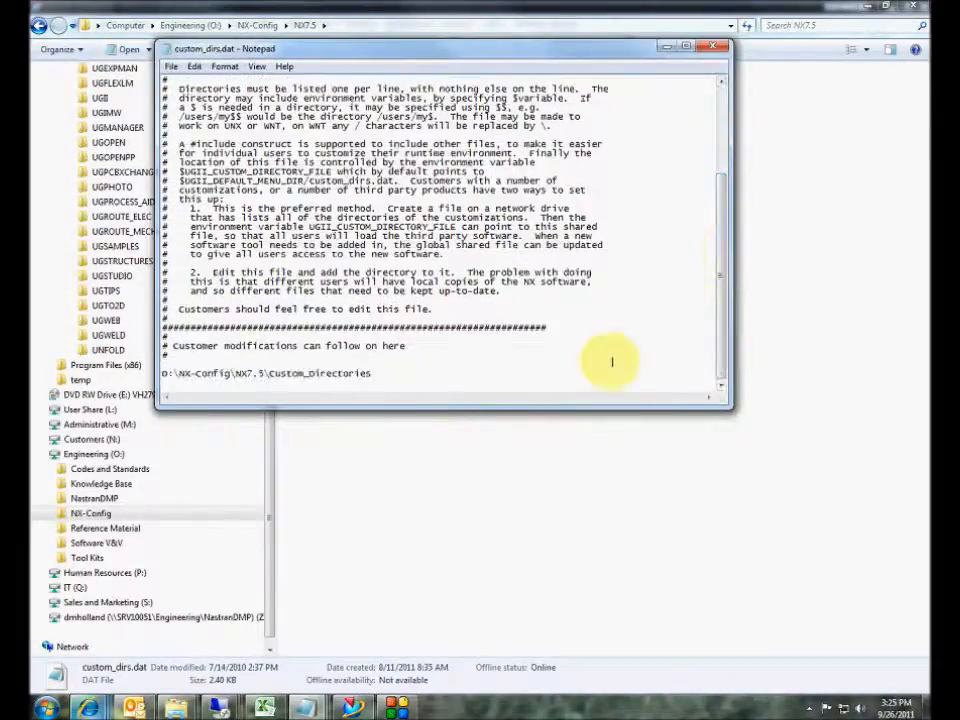
{"action": "left_click_drag", "start_coordinate": [366, 378], "coordinate": [150, 386]}
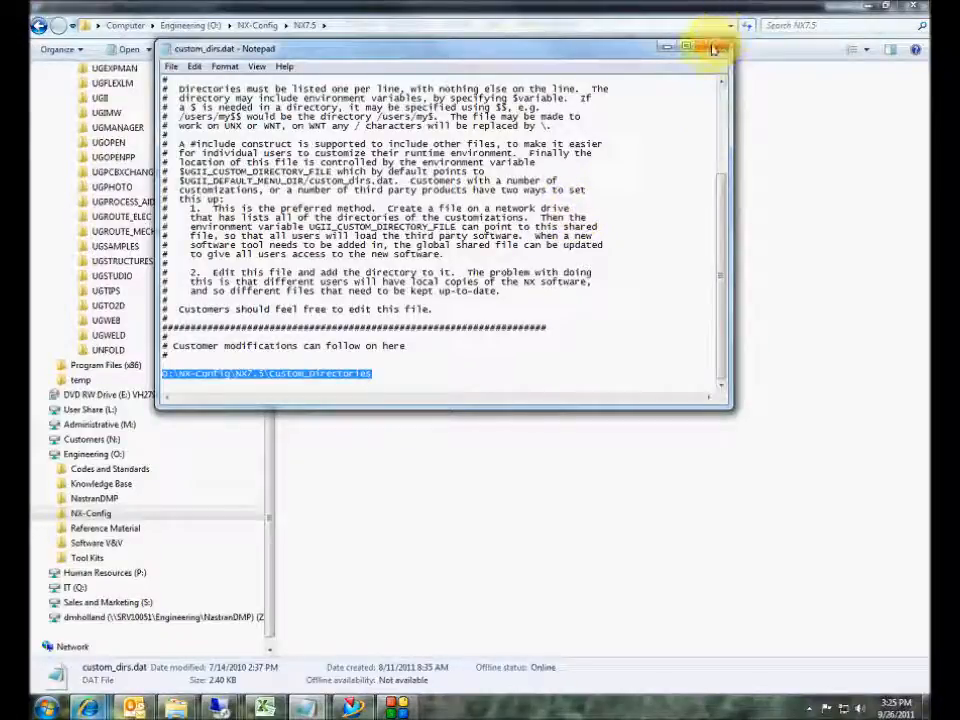
{"action": "left_click_drag", "start_coordinate": [615, 51], "coordinate": [656, 274]}
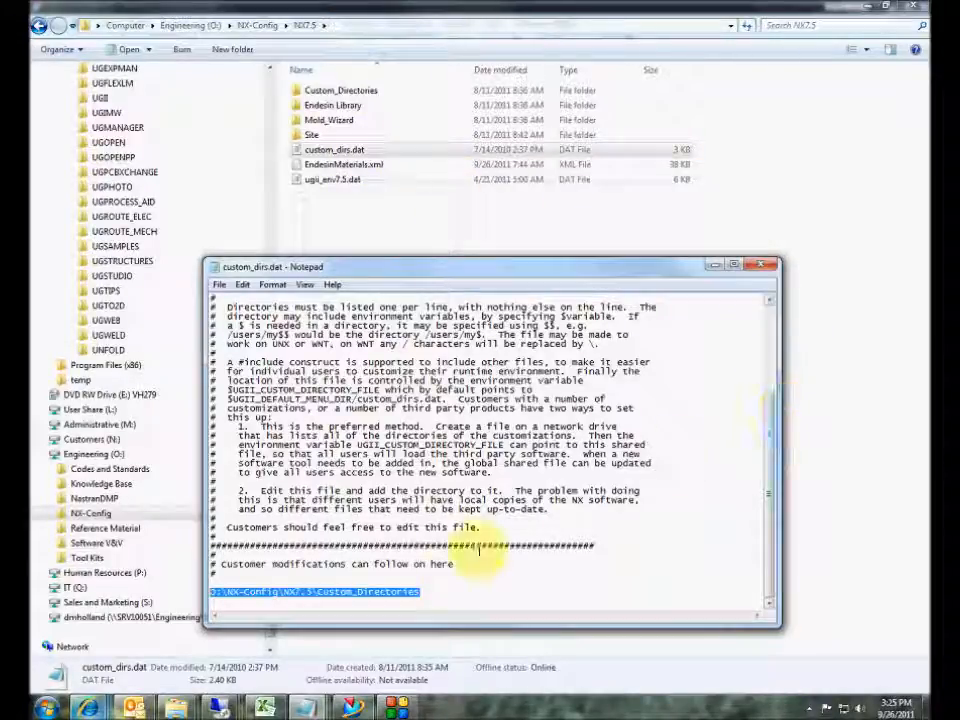
{"action": "left_click", "coordinate": [764, 265]}
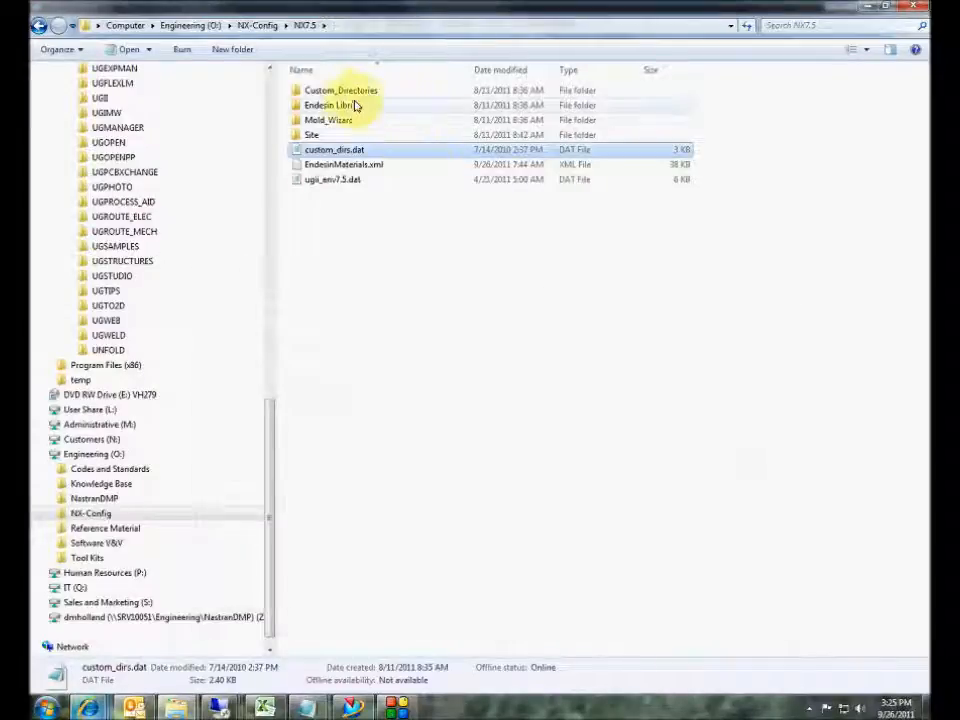
- Navigate into Custom_Directories\Startup\Roles to view the empty Roles folder
{"action": "double_click", "coordinate": [338, 91]}
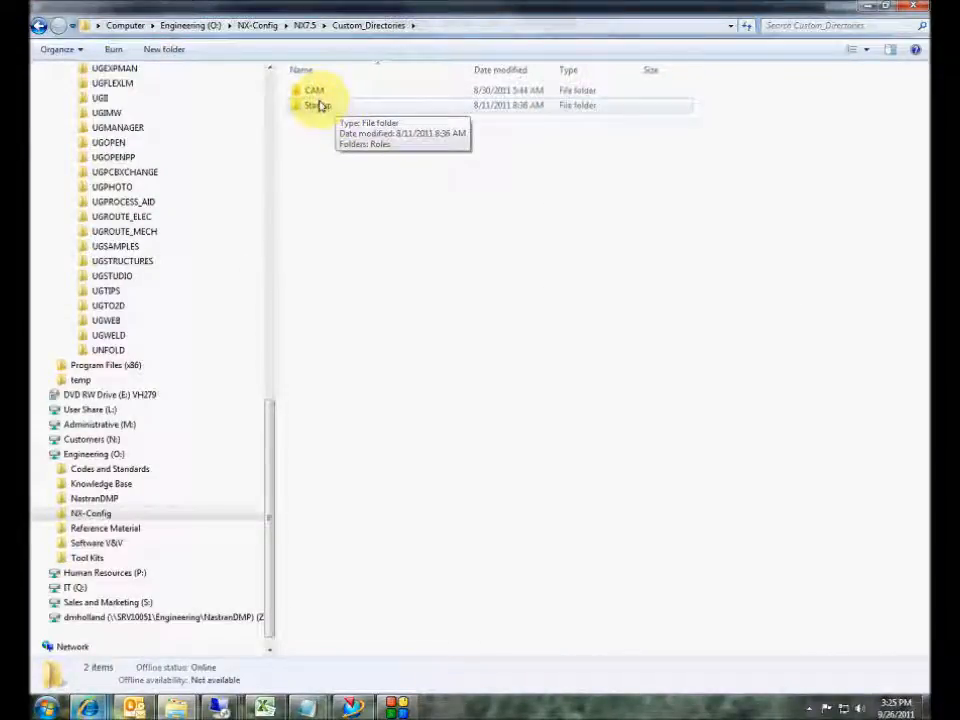
{"action": "double_click", "coordinate": [319, 105]}
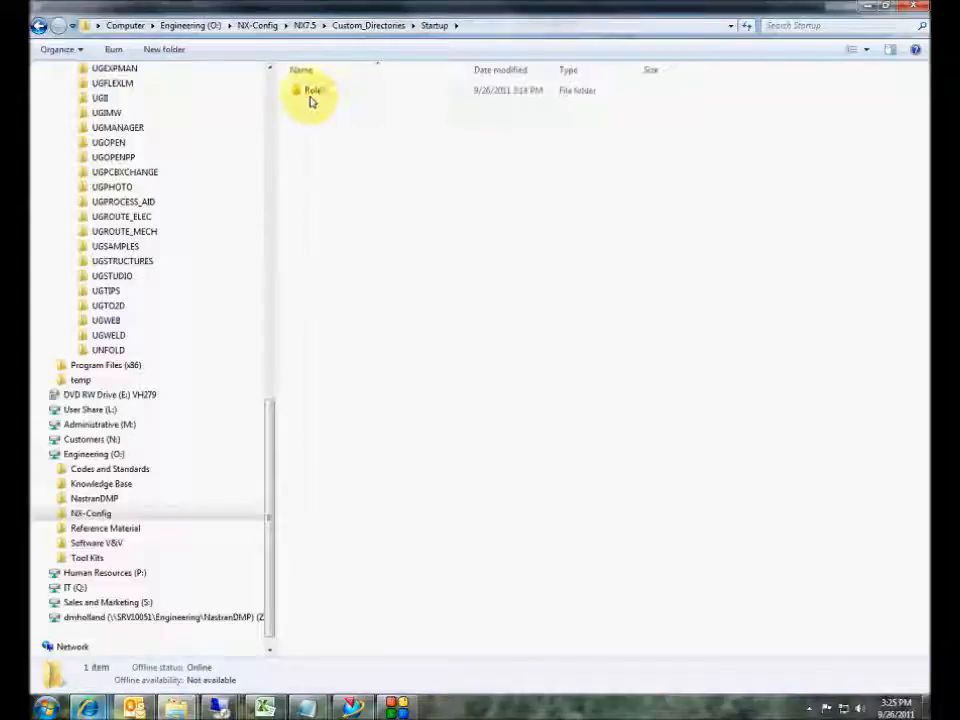
{"action": "double_click", "coordinate": [311, 94]}
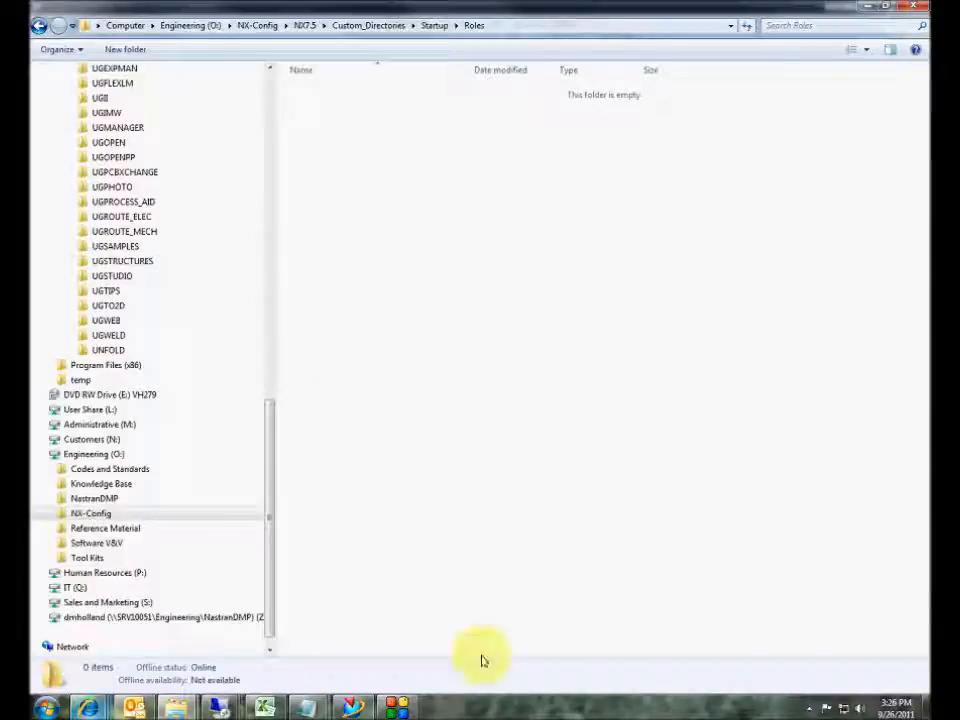
- In NX, go to Tools > Customize > Roles and begin creating a new role
{"action": "mouse_move", "coordinate": [357, 712]}
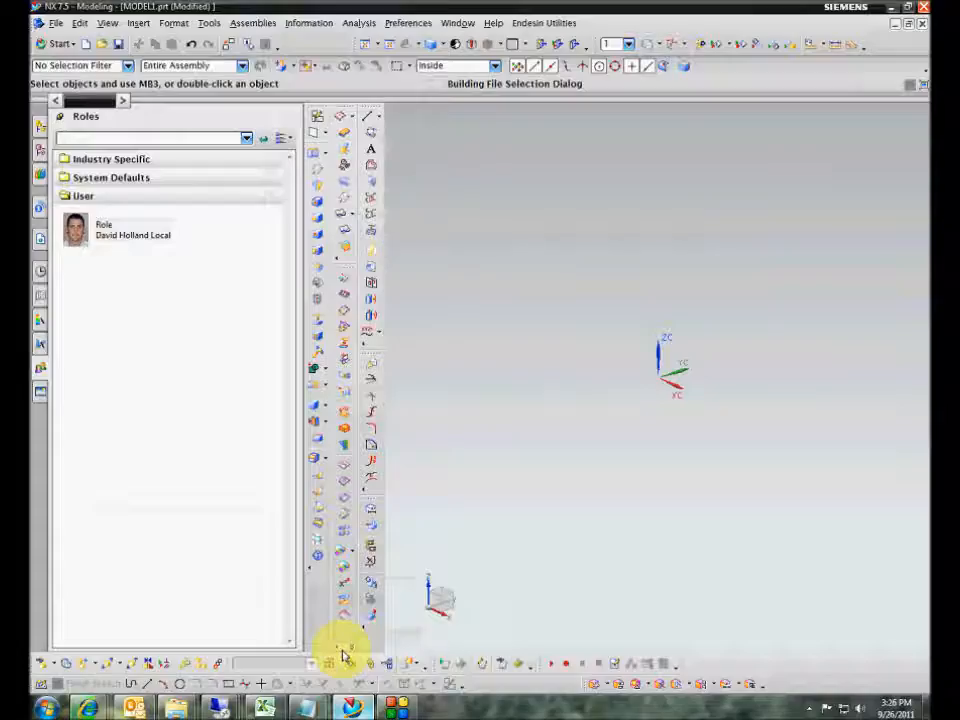
{"action": "left_click", "coordinate": [343, 670]}
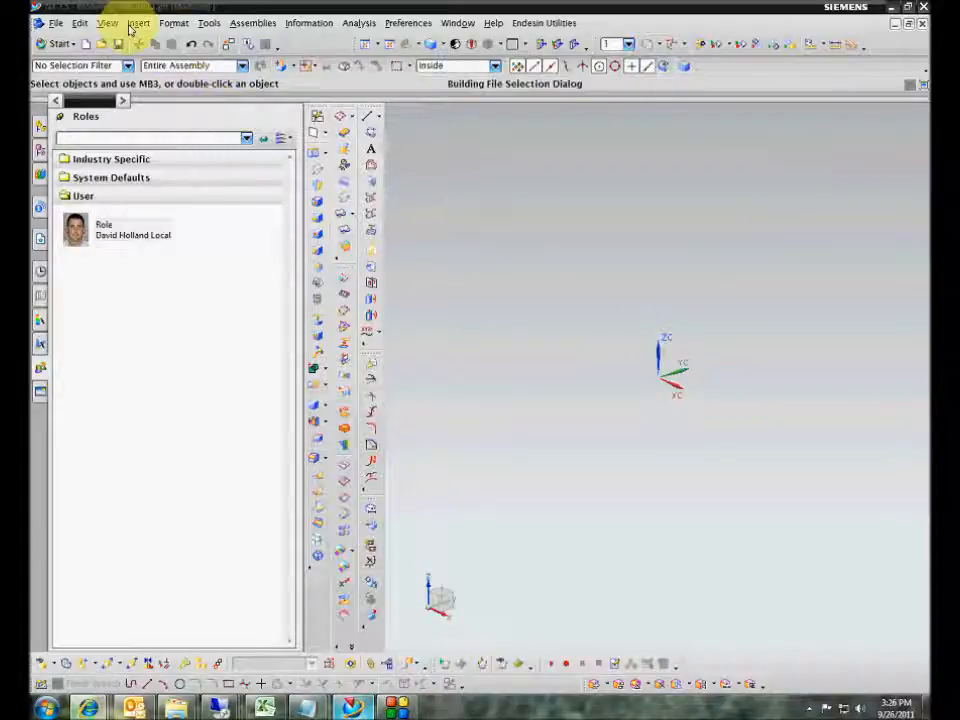
{"action": "left_click", "coordinate": [208, 24]}
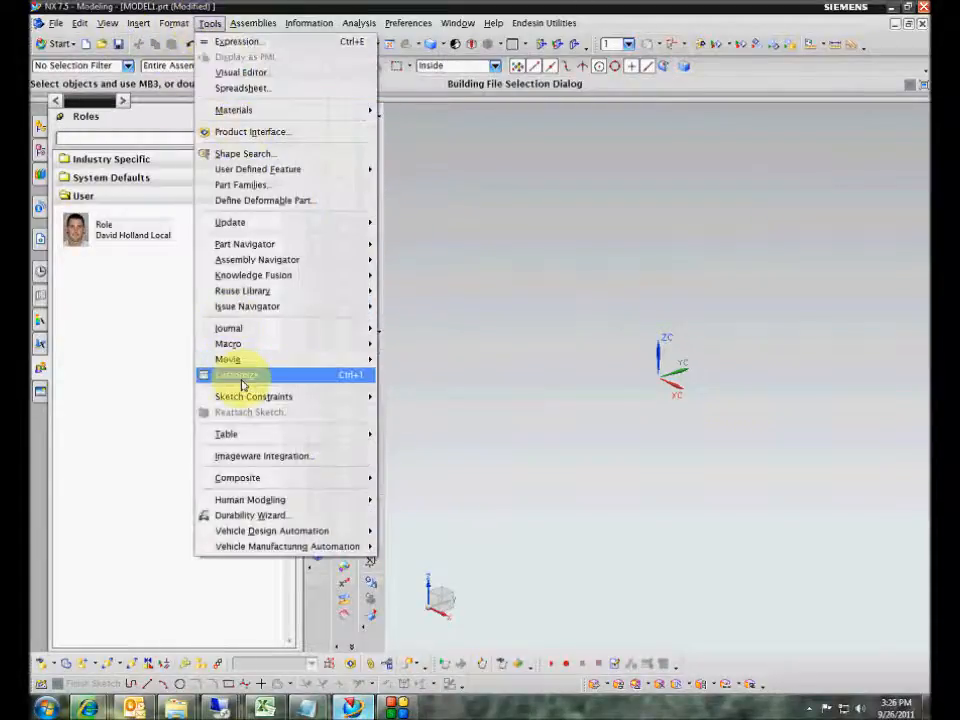
{"action": "left_click", "coordinate": [241, 384]}
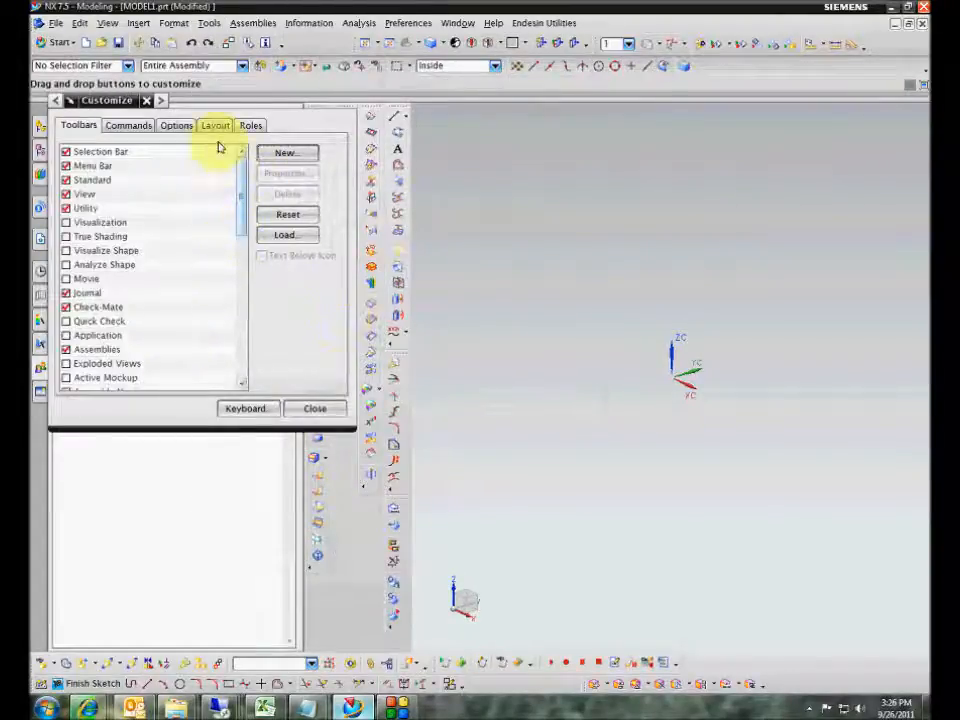
{"action": "left_click", "coordinate": [250, 126]}
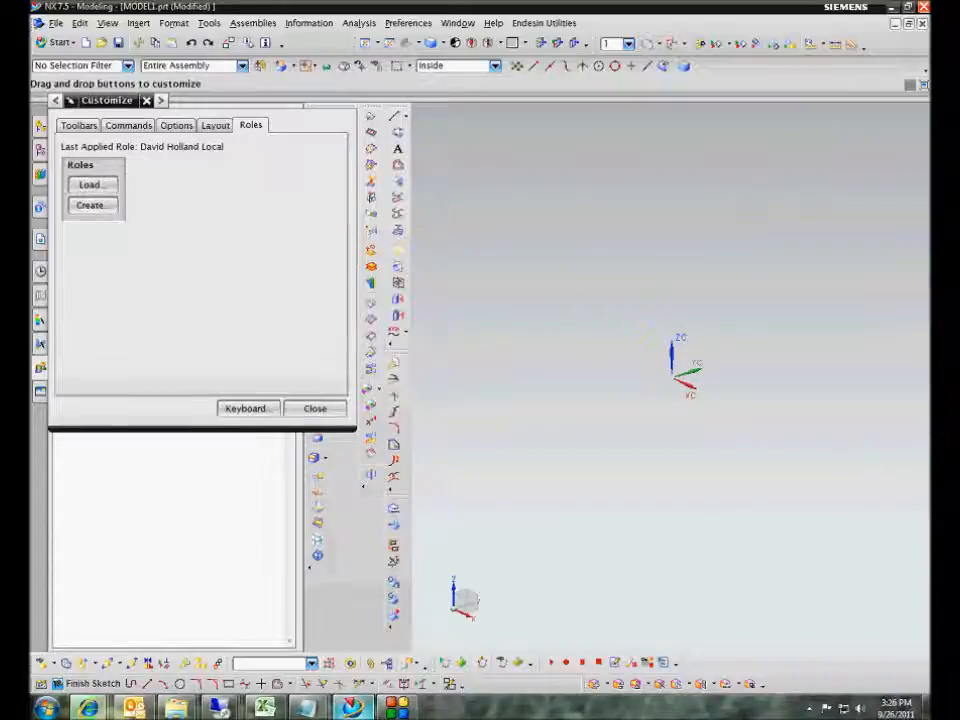
{"action": "left_click", "coordinate": [89, 205]}
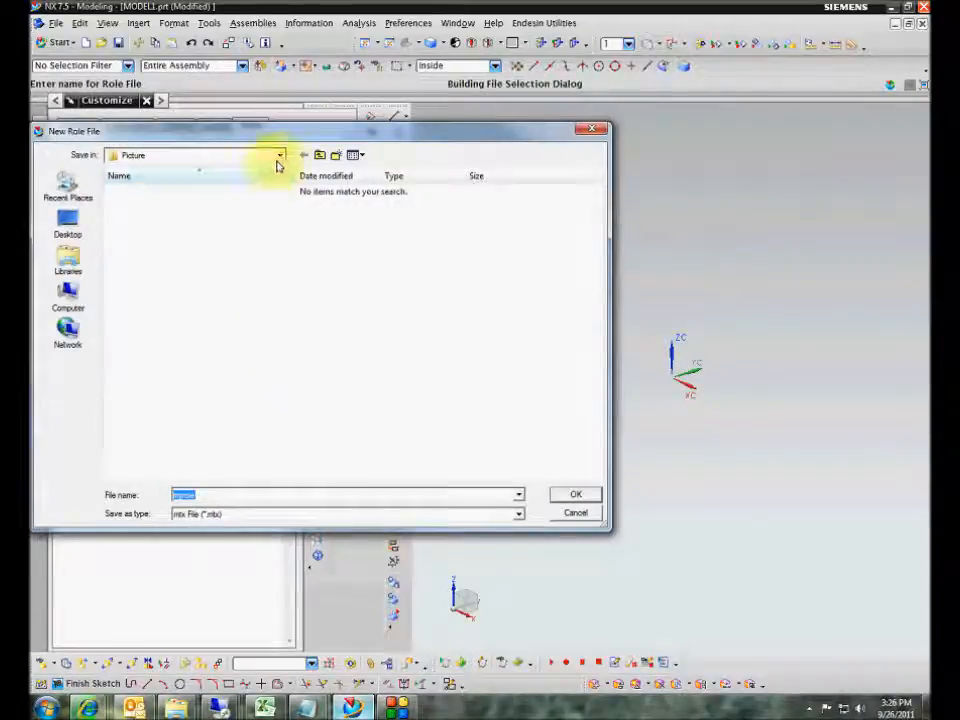
- Set the save location to O:\NX-Config\NX7.5\Custom_Directories\Startup\Roles
{"action": "left_click", "coordinate": [280, 158]}
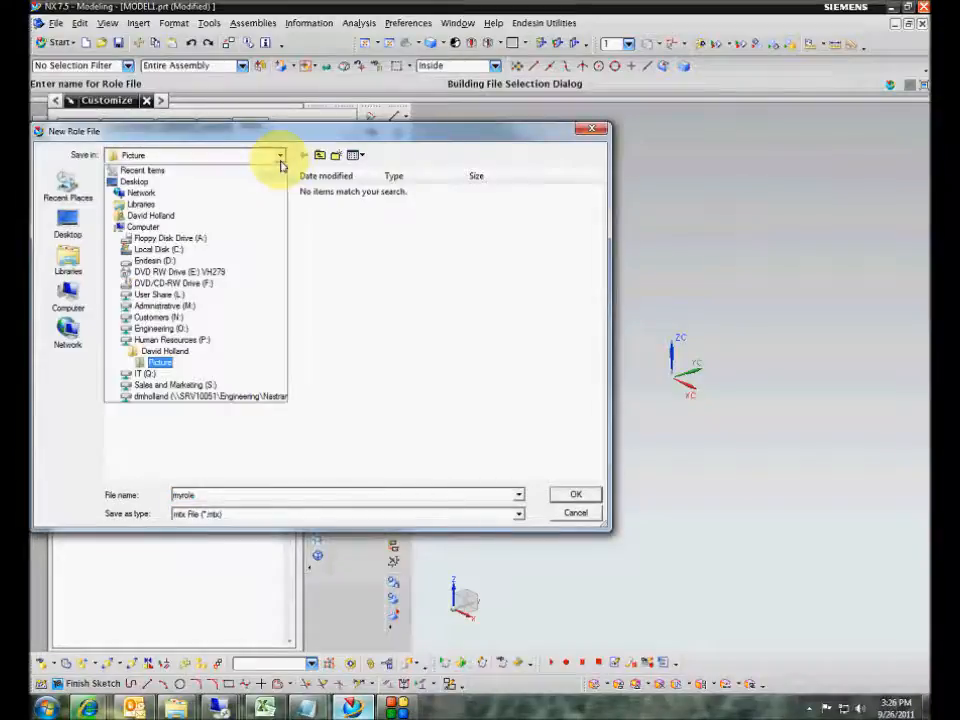
{"action": "left_click", "coordinate": [162, 328]}
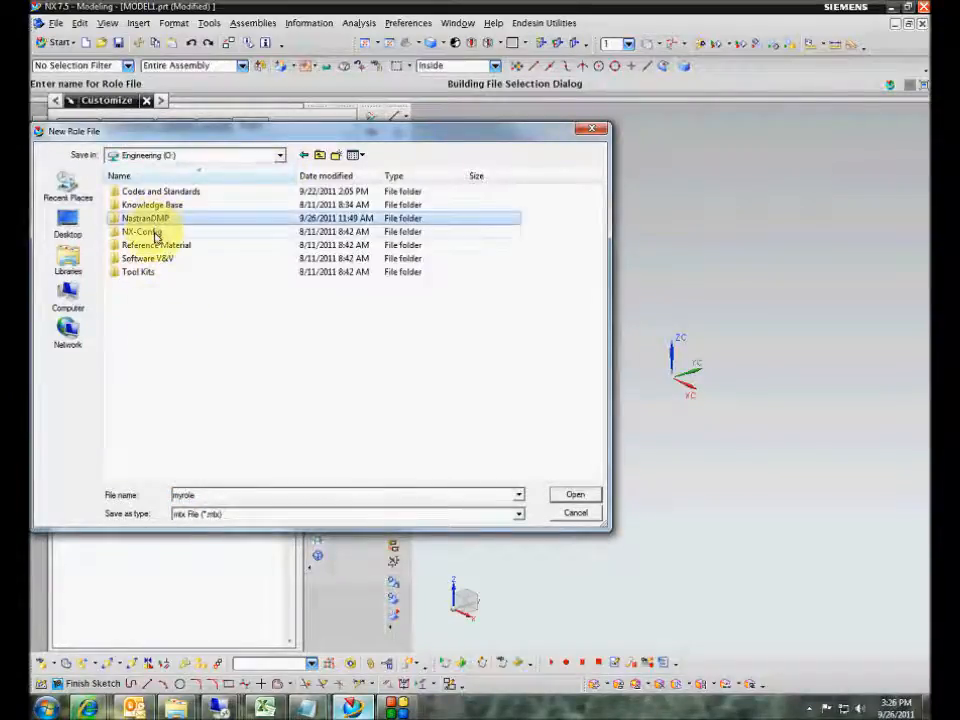
{"action": "double_click", "coordinate": [152, 231]}
{"action": "double_click", "coordinate": [140, 246]}
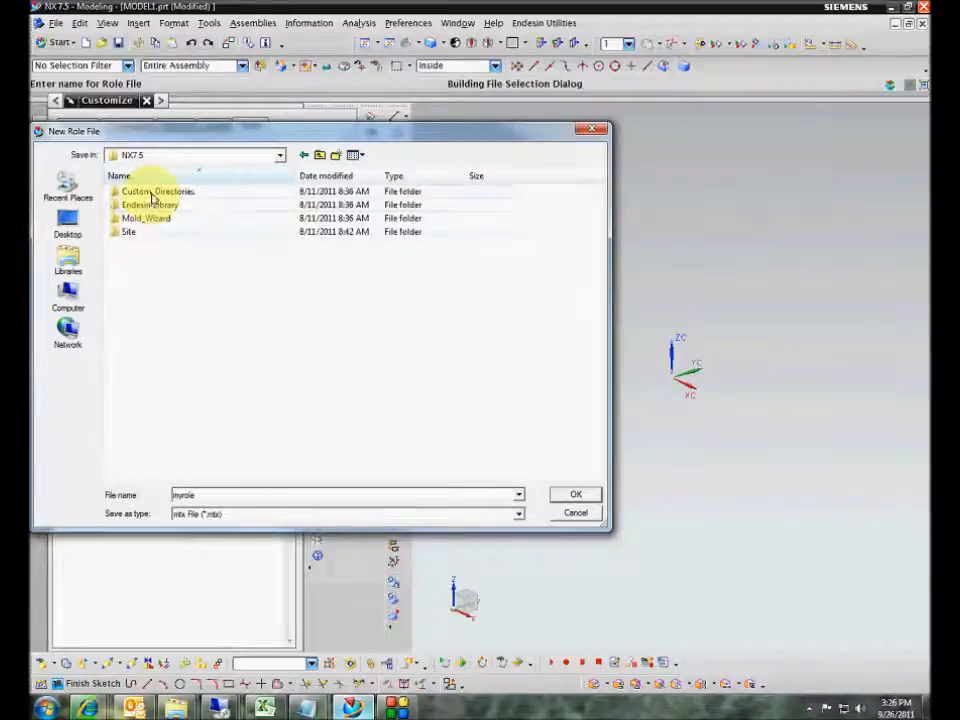
{"action": "double_click", "coordinate": [152, 191]}
{"action": "left_click", "coordinate": [133, 206]}
{"action": "double_click", "coordinate": [133, 206]}
{"action": "double_click", "coordinate": [133, 192]}
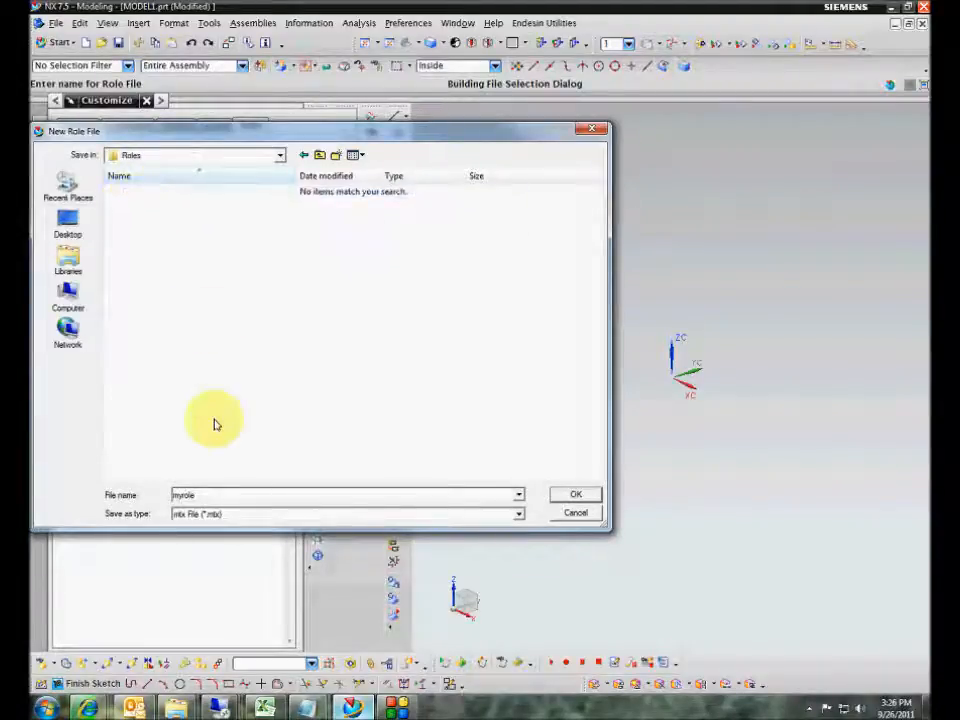
- Name the role file after the user and save it there
{"action": "double_click", "coordinate": [203, 494]}
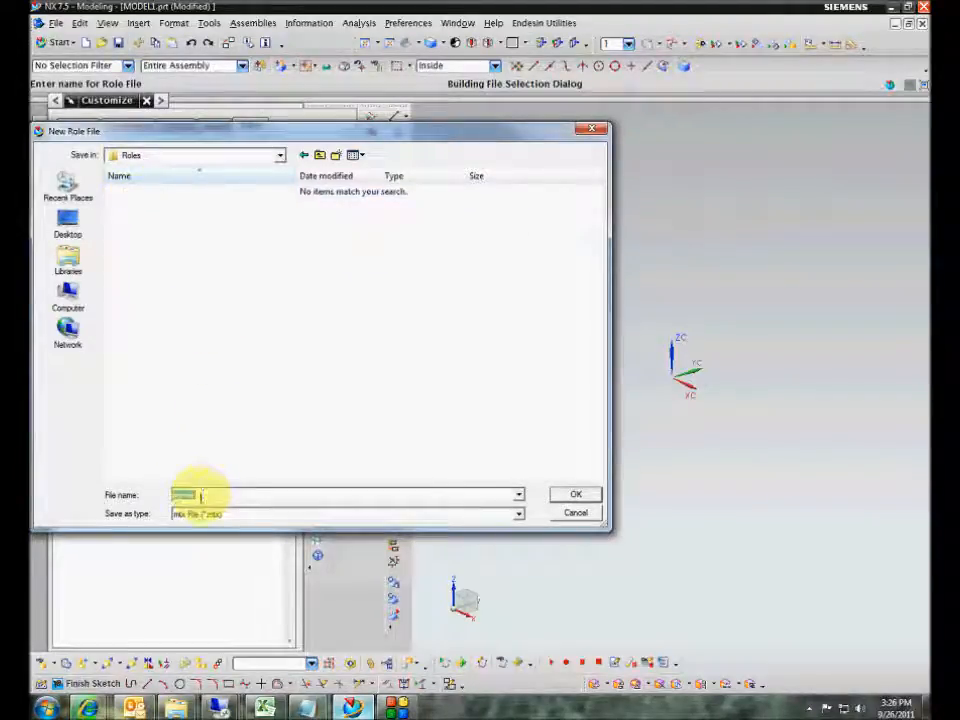
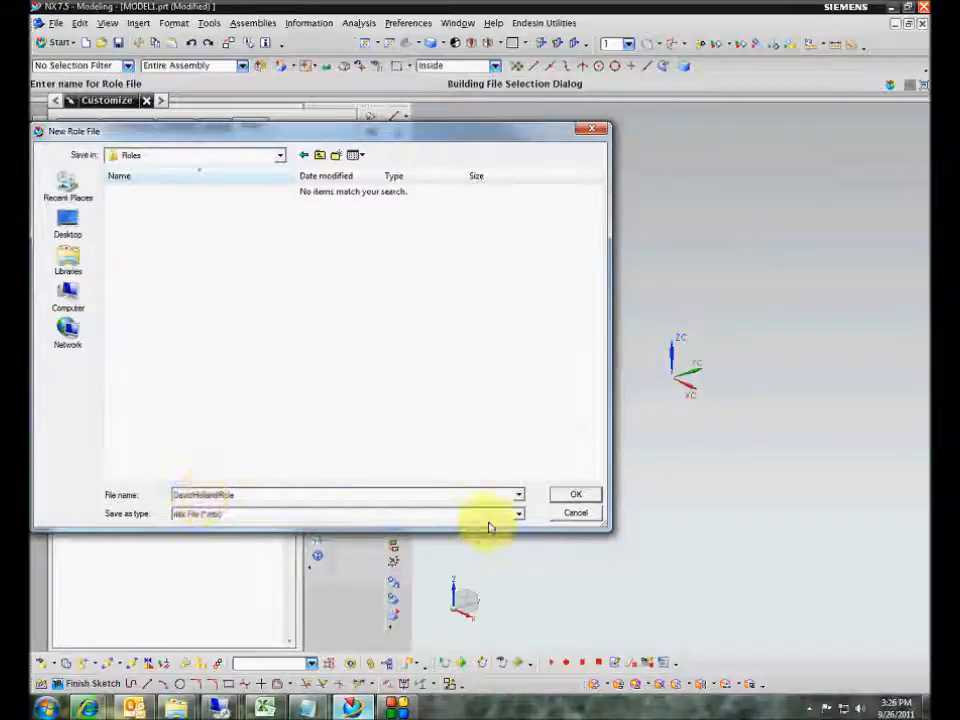
{"action": "left_click", "coordinate": [557, 497]}
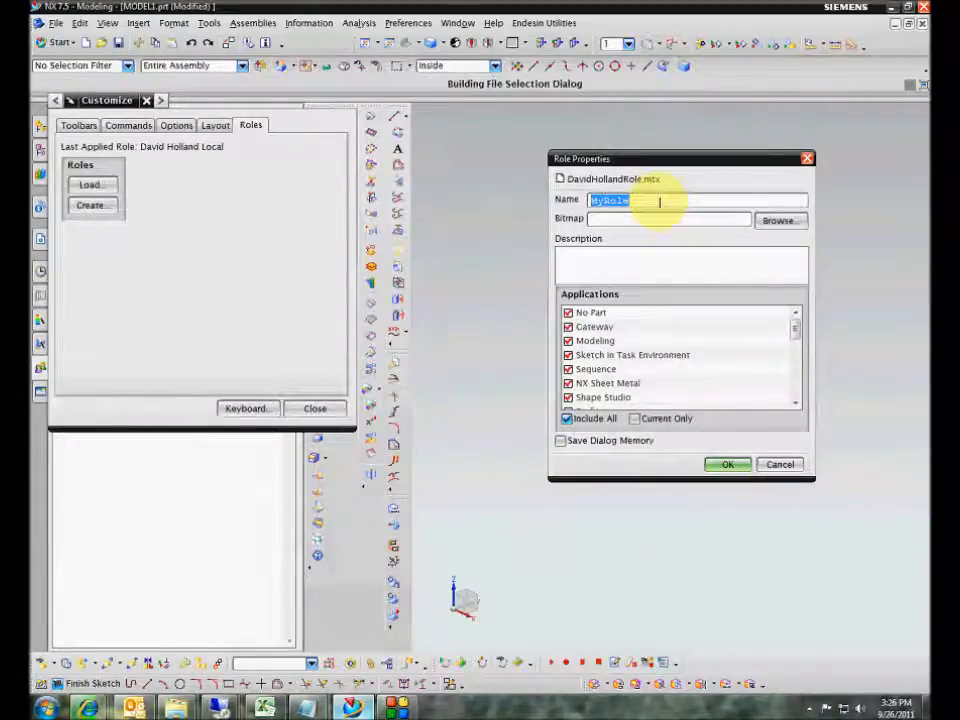
- Enter the user's first name as role name, close Customize, then exit NX without saving MODEL1
{"action": "type", "text": "David"}
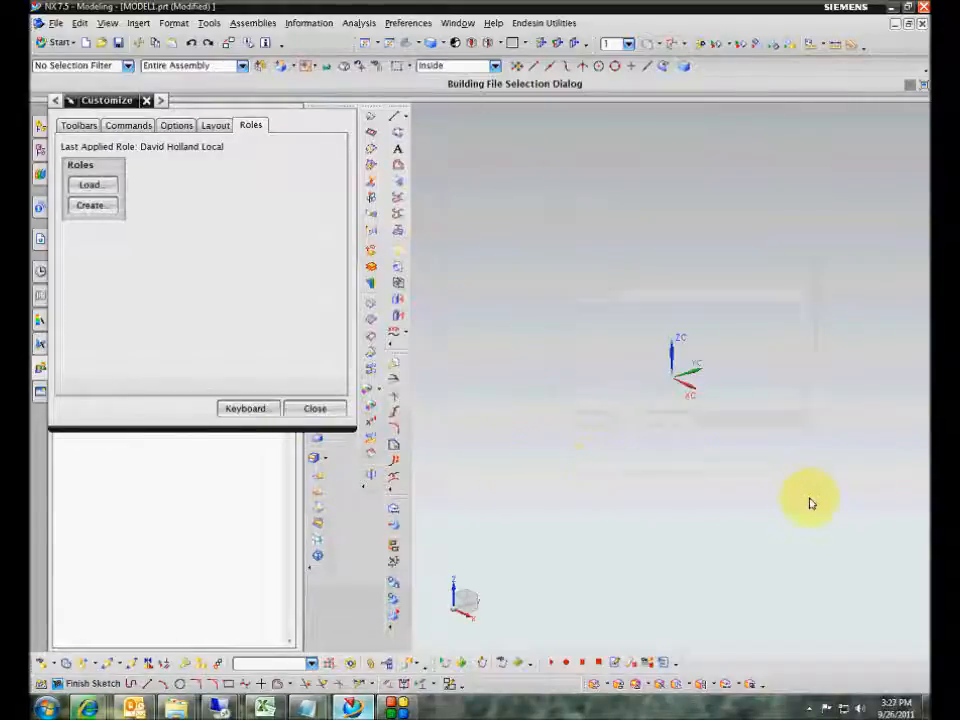
{"action": "left_click", "coordinate": [316, 410]}
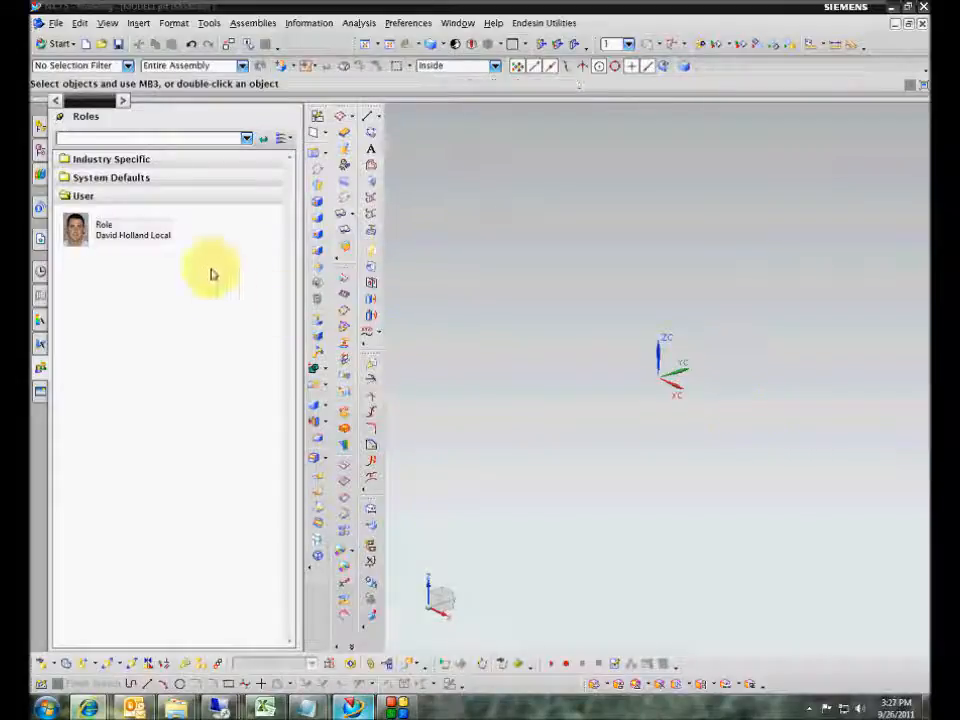
{"action": "left_click", "coordinate": [189, 181]}
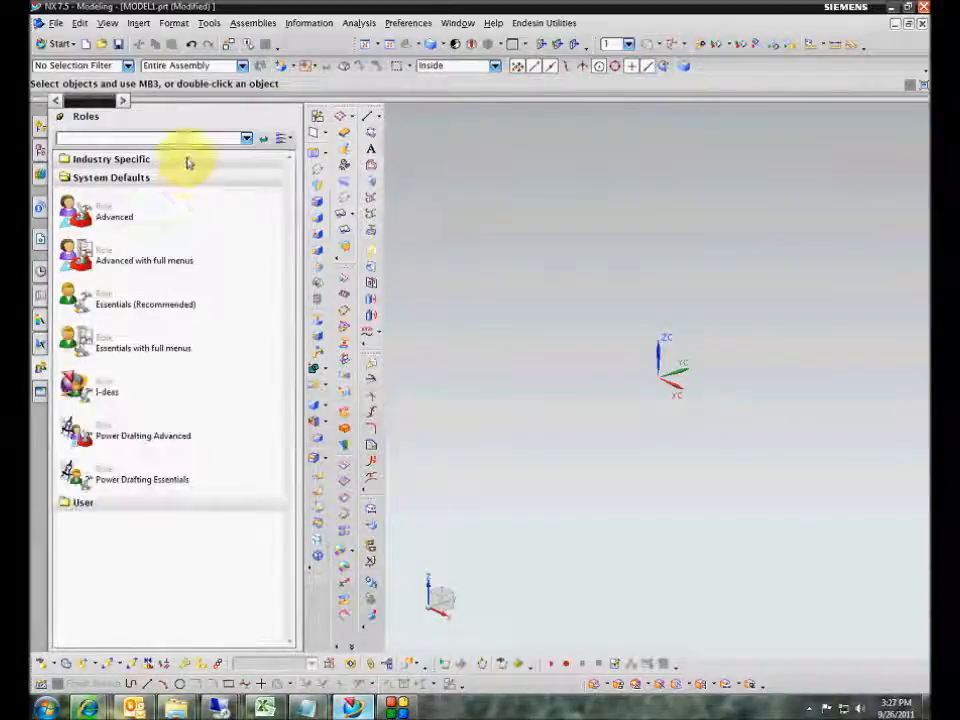
{"action": "left_click", "coordinate": [190, 161]}
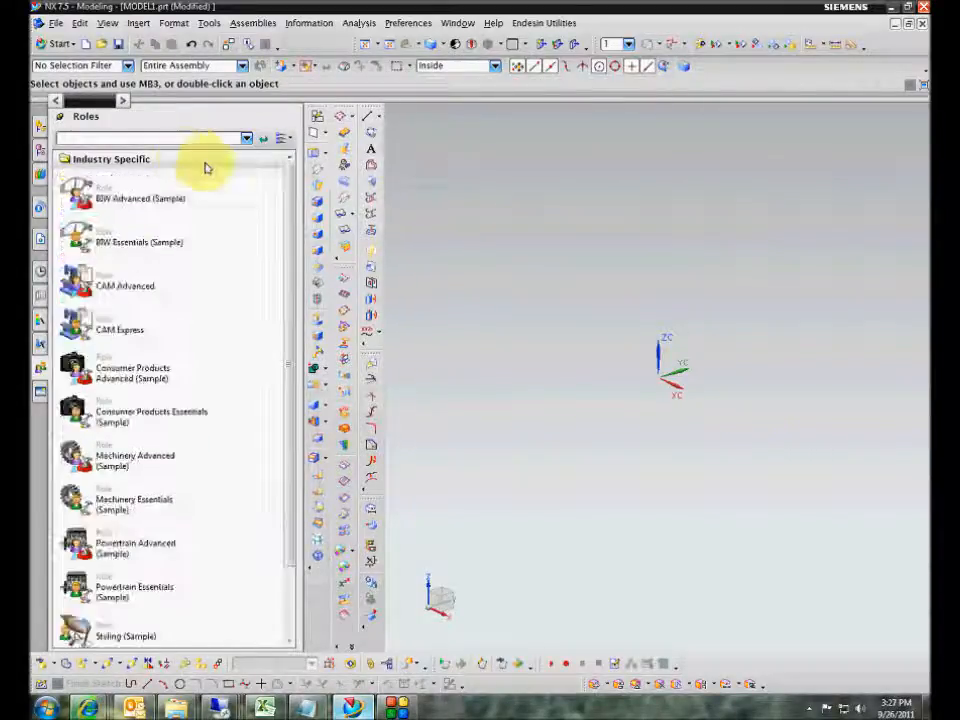
{"action": "left_click", "coordinate": [922, 6]}
{"action": "left_click", "coordinate": [484, 377]}
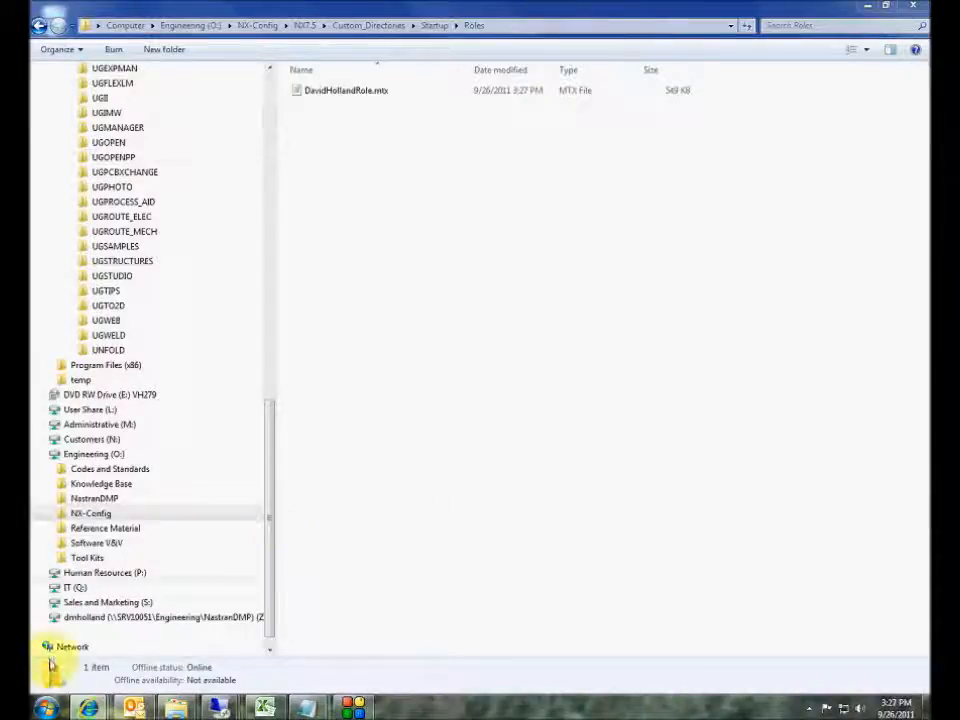
- Relaunch NX 7.5 from the Start menu and show the Roles palette
{"action": "left_click", "coordinate": [45, 708]}
{"action": "left_click", "coordinate": [78, 484]}
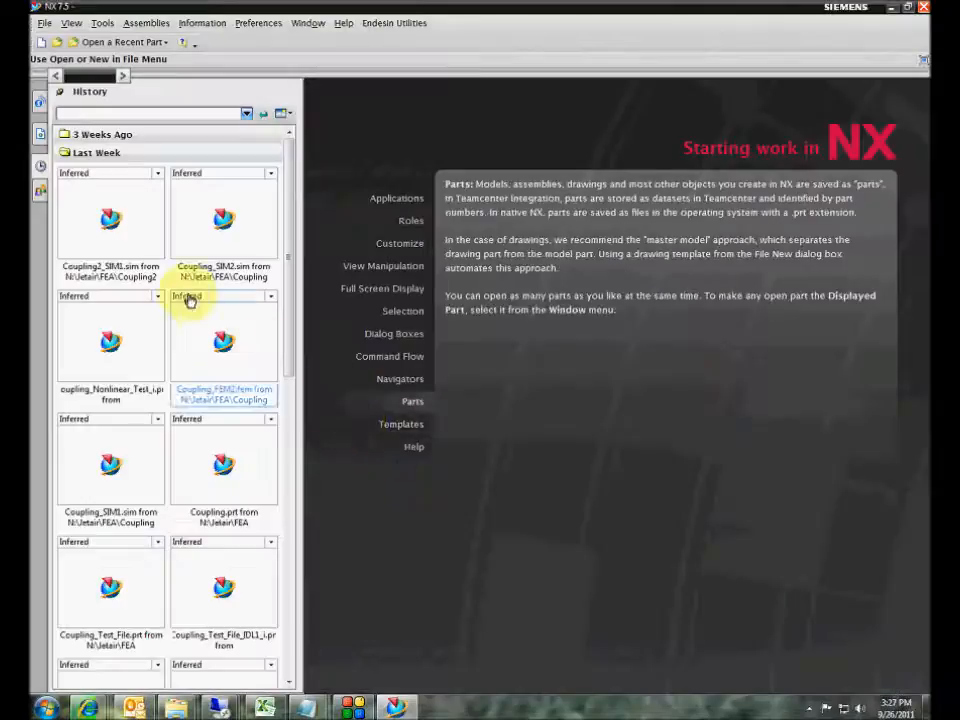
{"action": "left_click", "coordinate": [40, 189]}
- Confirm the new role is listed under System Defaults, then return to the Explorer Roles folder
{"action": "left_click", "coordinate": [90, 153]}
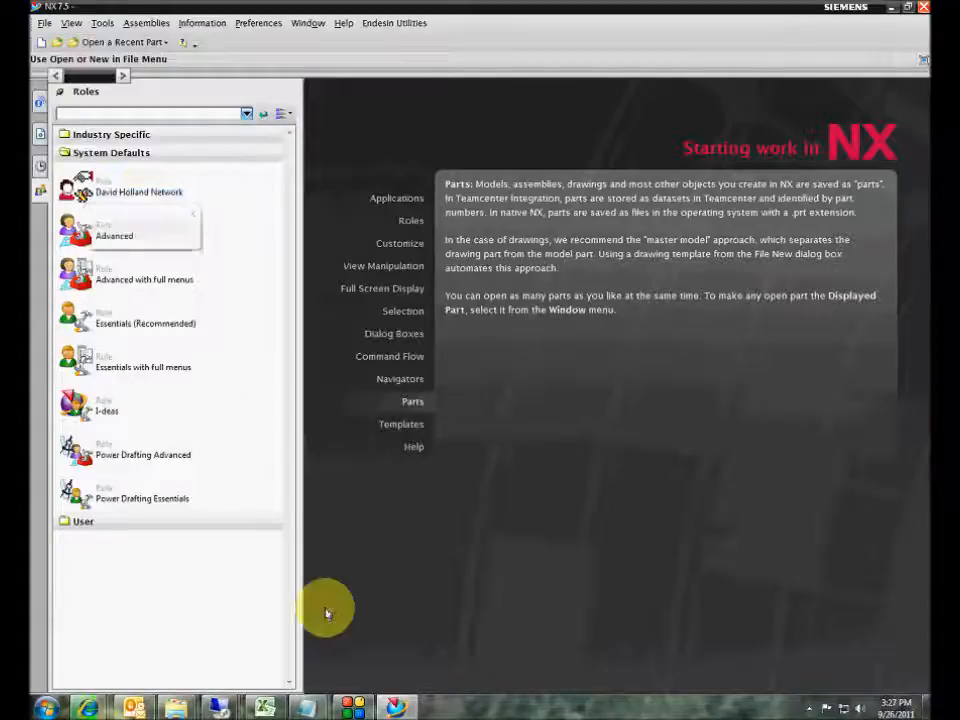
{"action": "mouse_move", "coordinate": [176, 706]}
{"action": "left_click", "coordinate": [223, 655]}
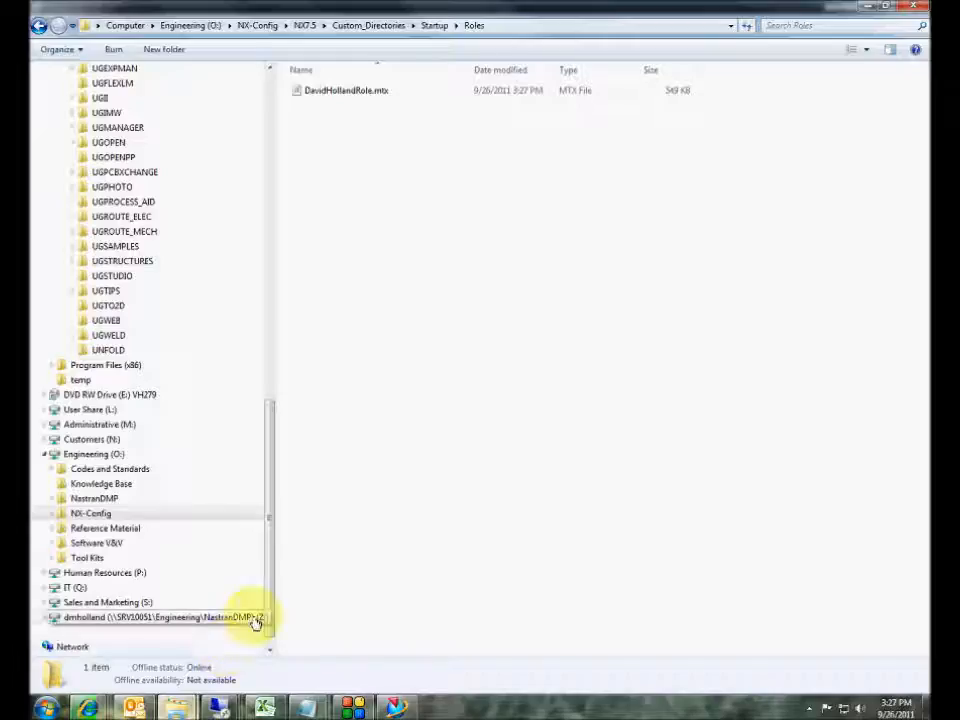
- Open the role .mtx file in Notepad and add category="Endesin Roles" to its NX_PROFILES entry
{"action": "right_click", "coordinate": [357, 93]}
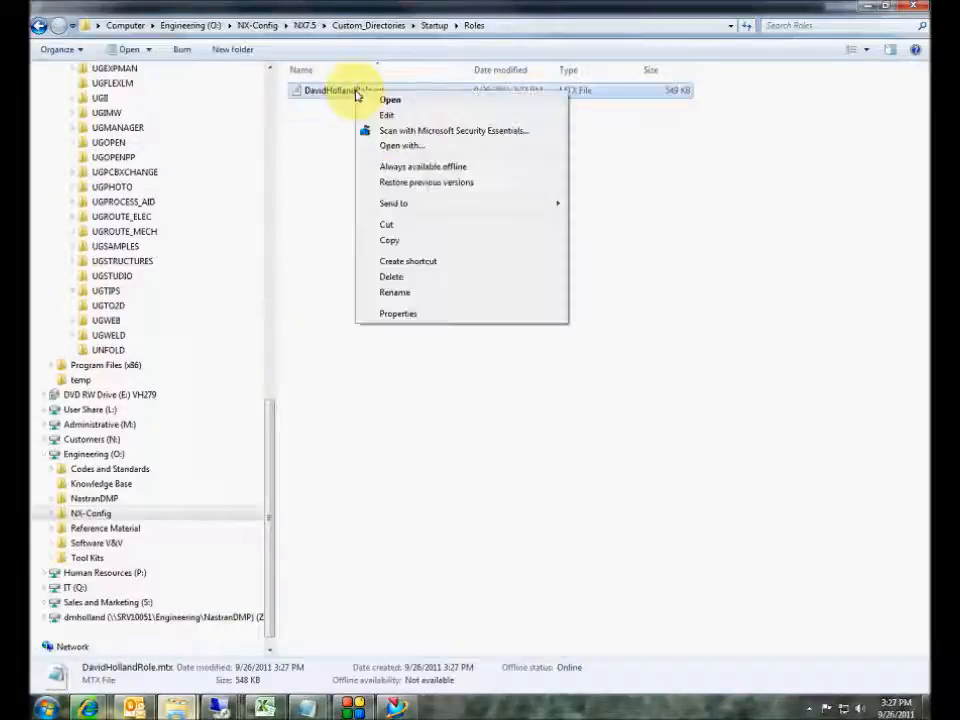
{"action": "left_click", "coordinate": [376, 117]}
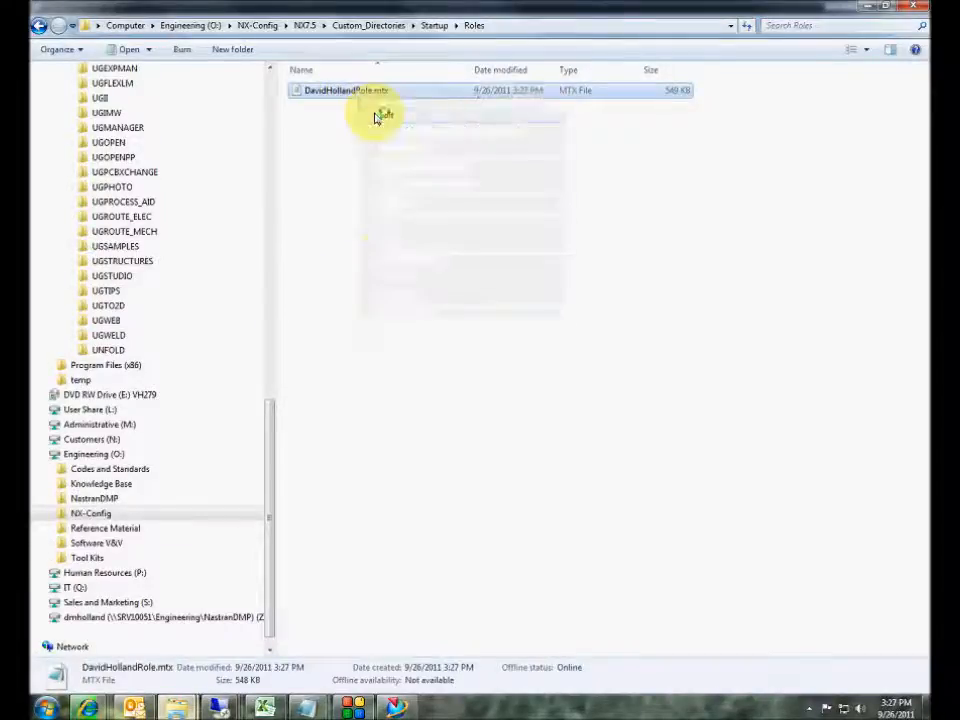
{"action": "left_click_drag", "start_coordinate": [468, 248], "coordinate": [379, 122]}
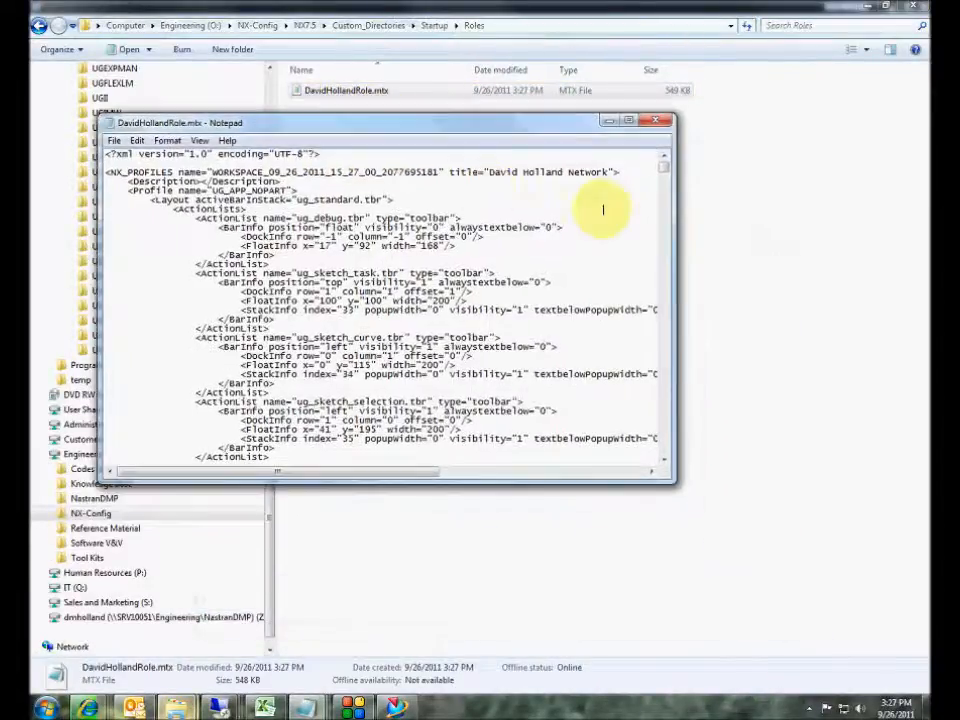
{"action": "left_click", "coordinate": [617, 172]}
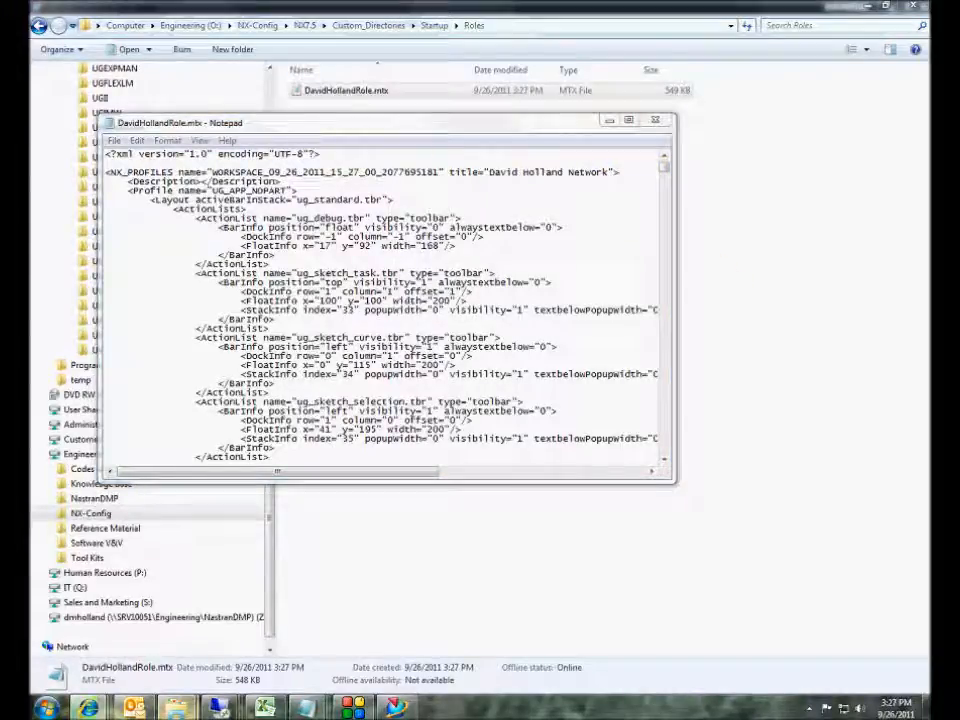
{"action": "left_click", "coordinate": [616, 173]}
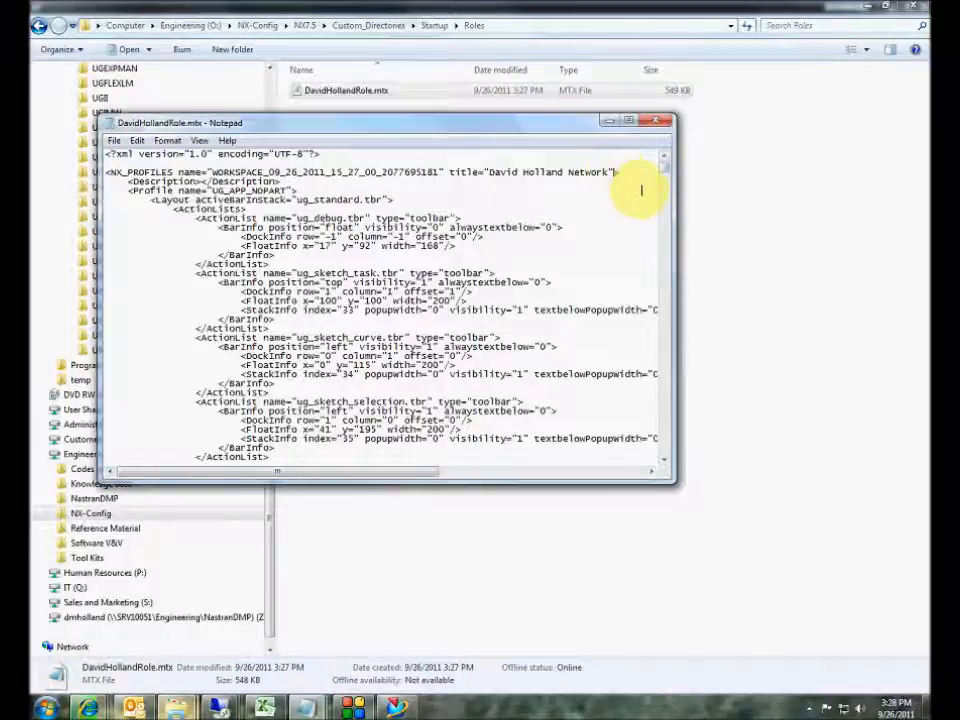
{"action": "type", "text": "Chtegor"}
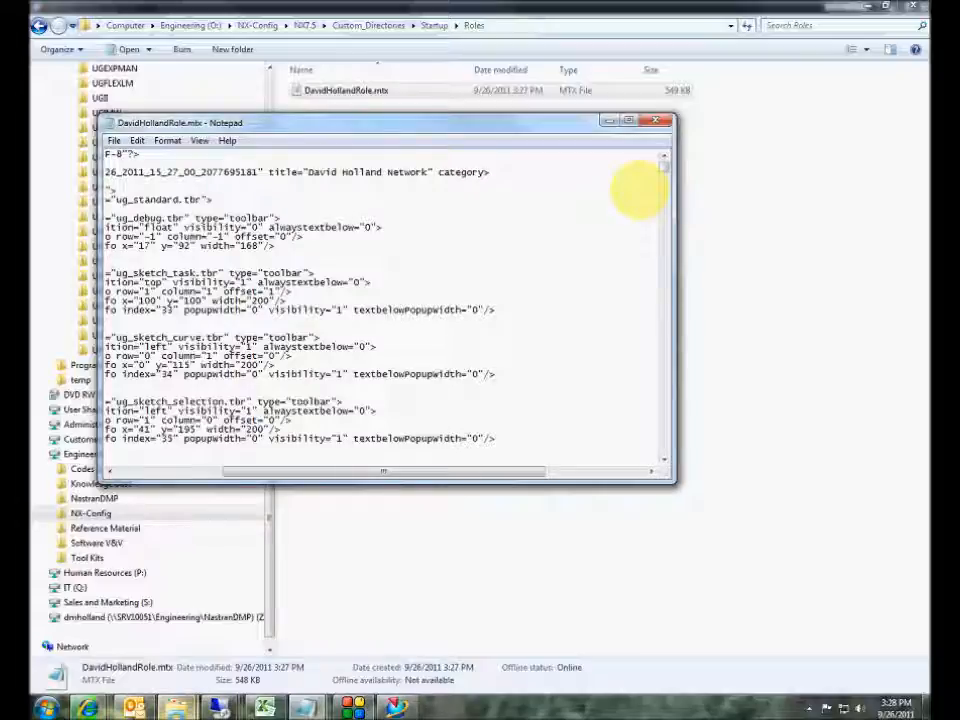
{"action": "type", "text": "sin M"}
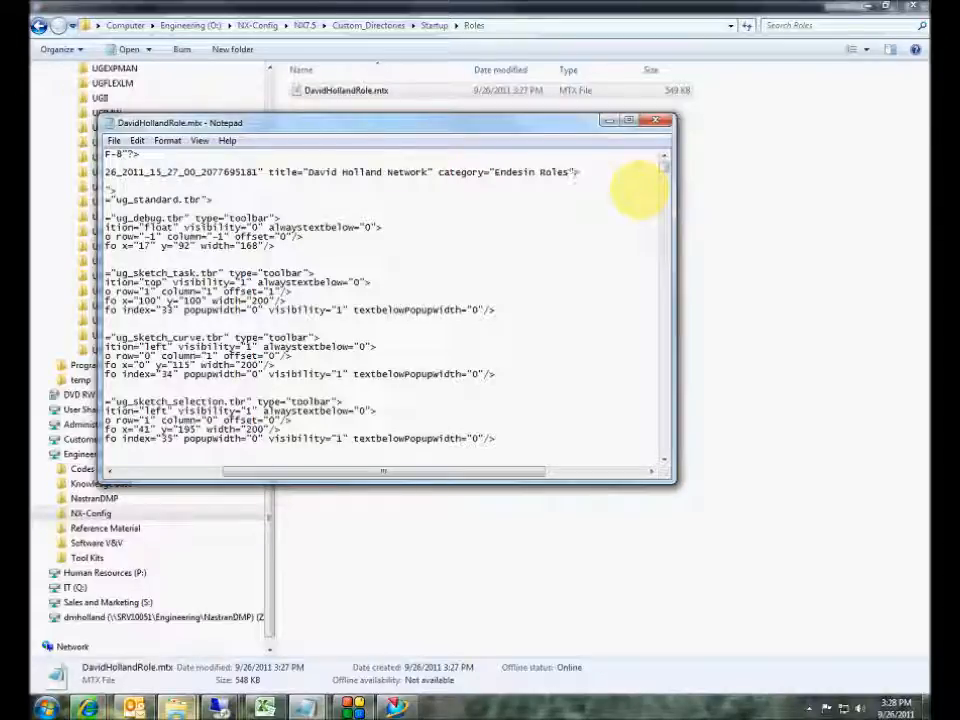
- Save the edited role file and close Notepad
{"action": "left_click", "coordinate": [114, 143]}
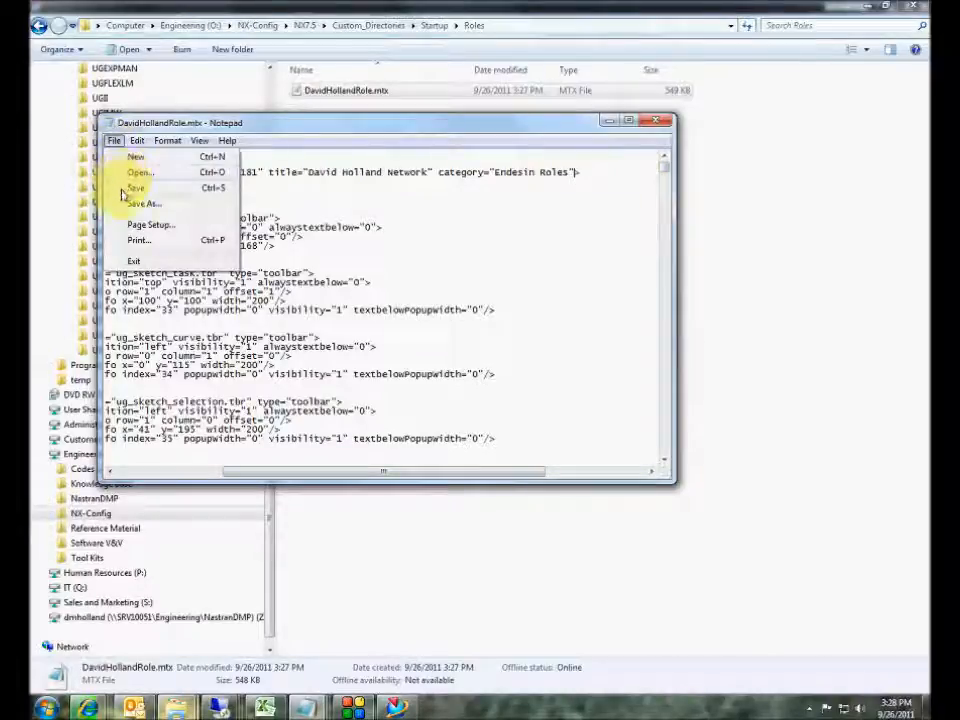
{"action": "left_click", "coordinate": [135, 189]}
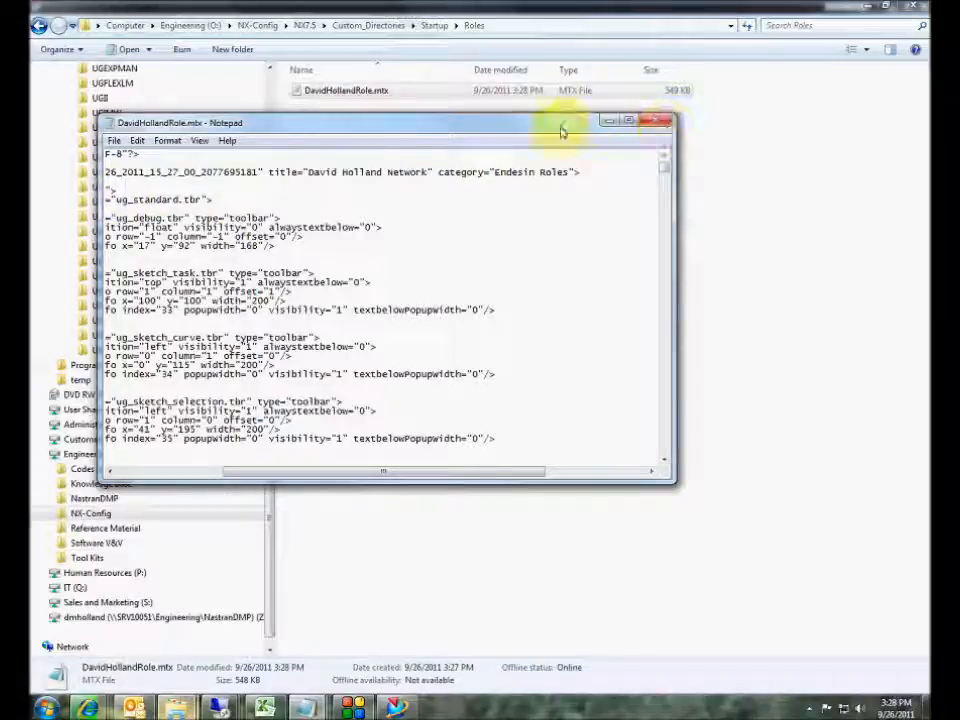
{"action": "left_click", "coordinate": [651, 124]}
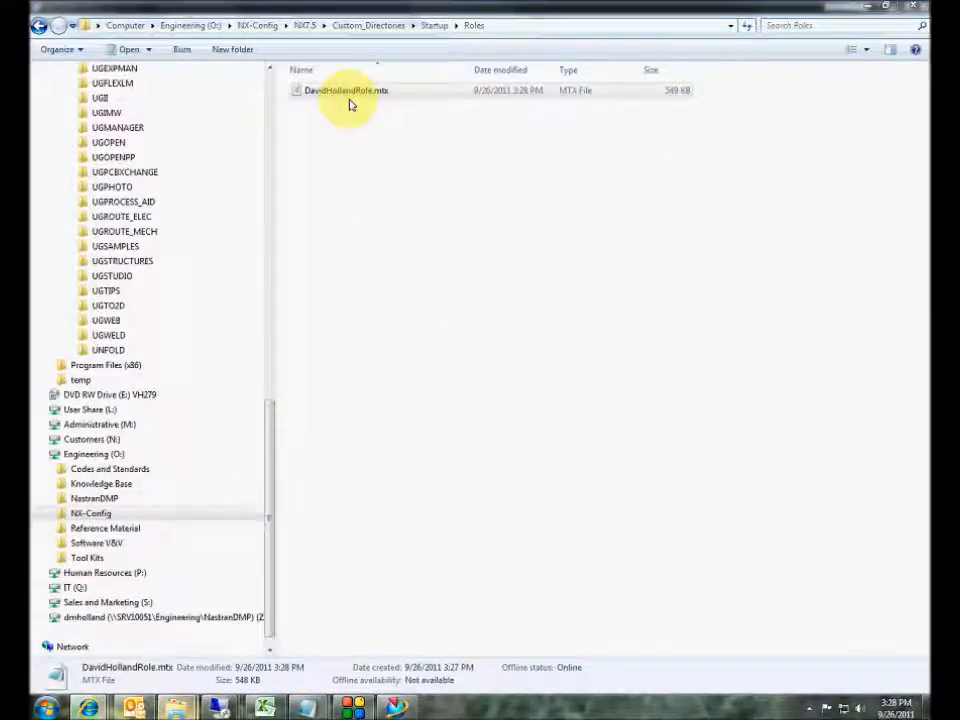
- Reopen the role .mtx file as text in Notepad
{"action": "left_click", "coordinate": [305, 91]}
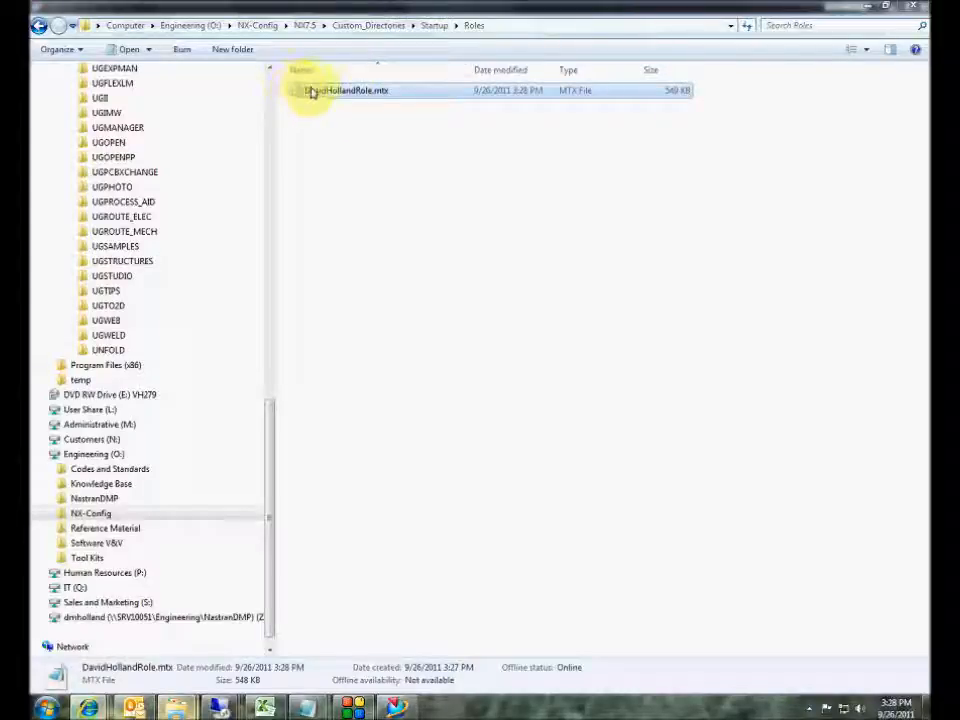
{"action": "right_click", "coordinate": [314, 95]}
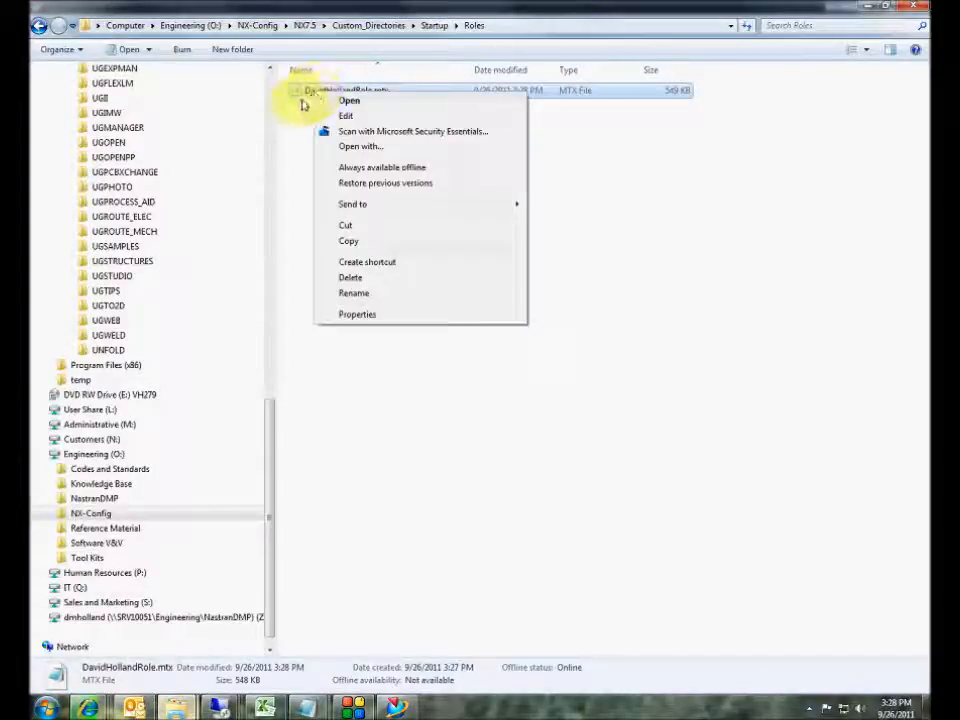
{"action": "left_click", "coordinate": [350, 146]}
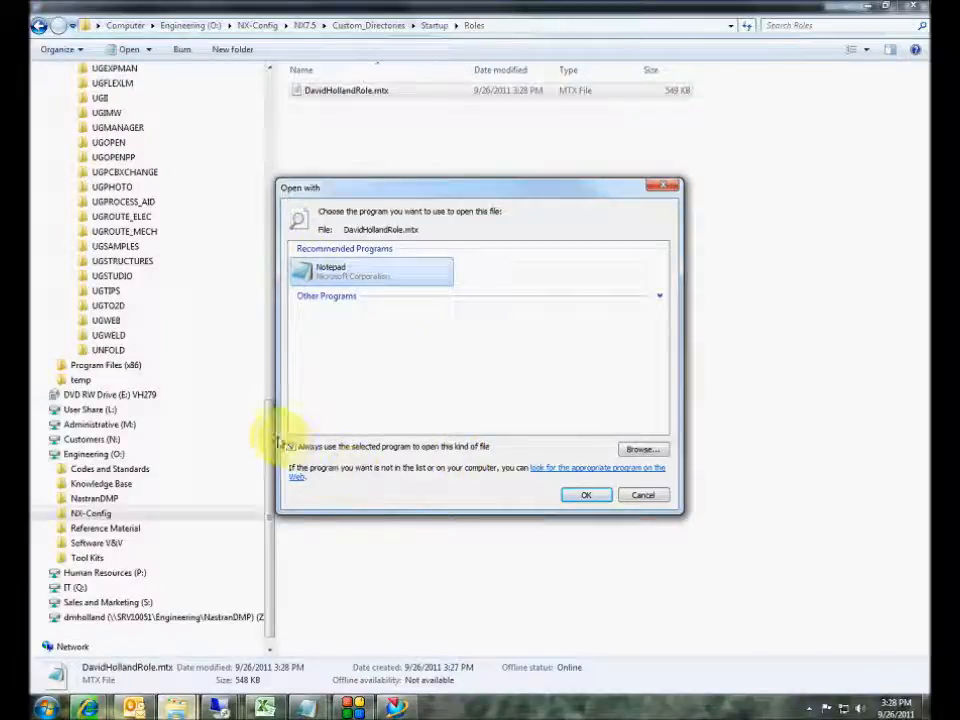
{"action": "left_click", "coordinate": [657, 499]}
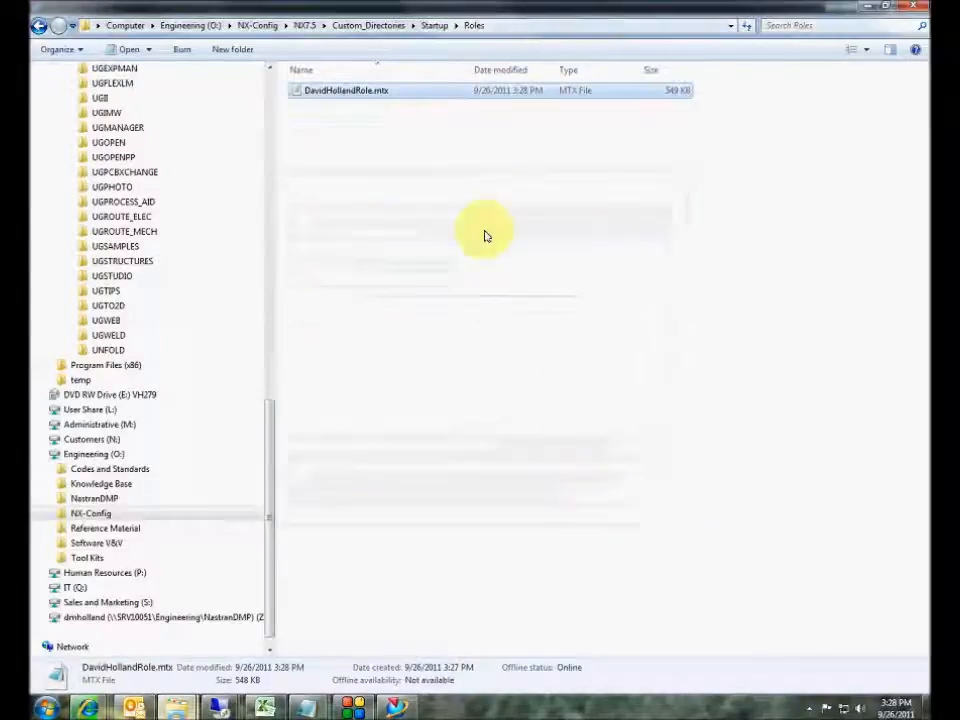
{"action": "double_click", "coordinate": [375, 90]}
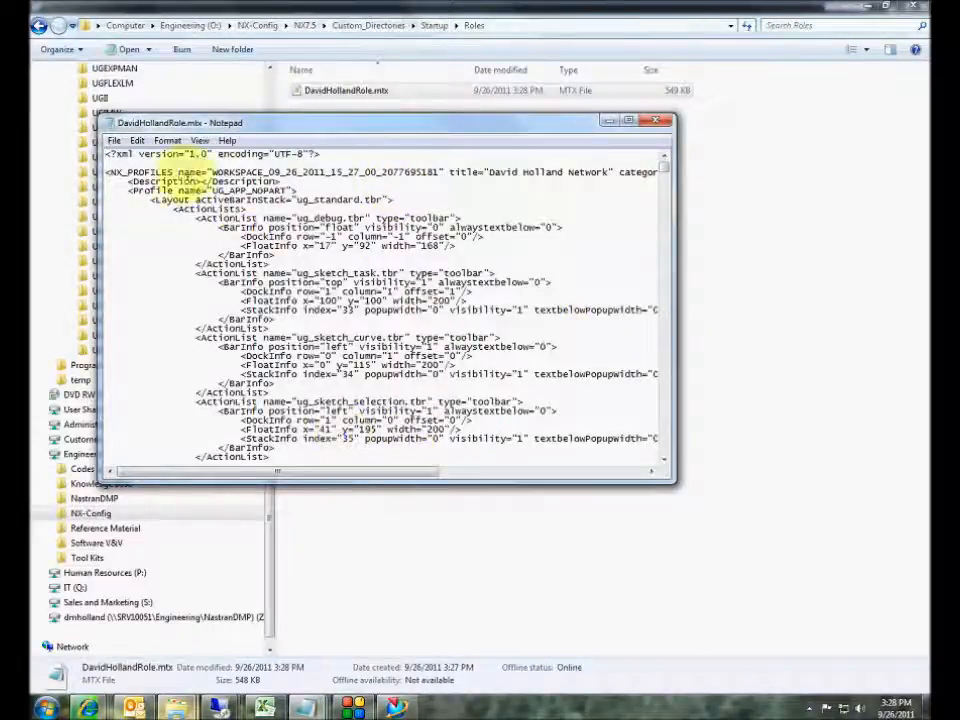
- Check that the NX_PROFILES category reads "Endesin Roles", then close Notepad and return to NX
{"action": "left_click_drag", "start_coordinate": [110, 172], "coordinate": [396, 172]}
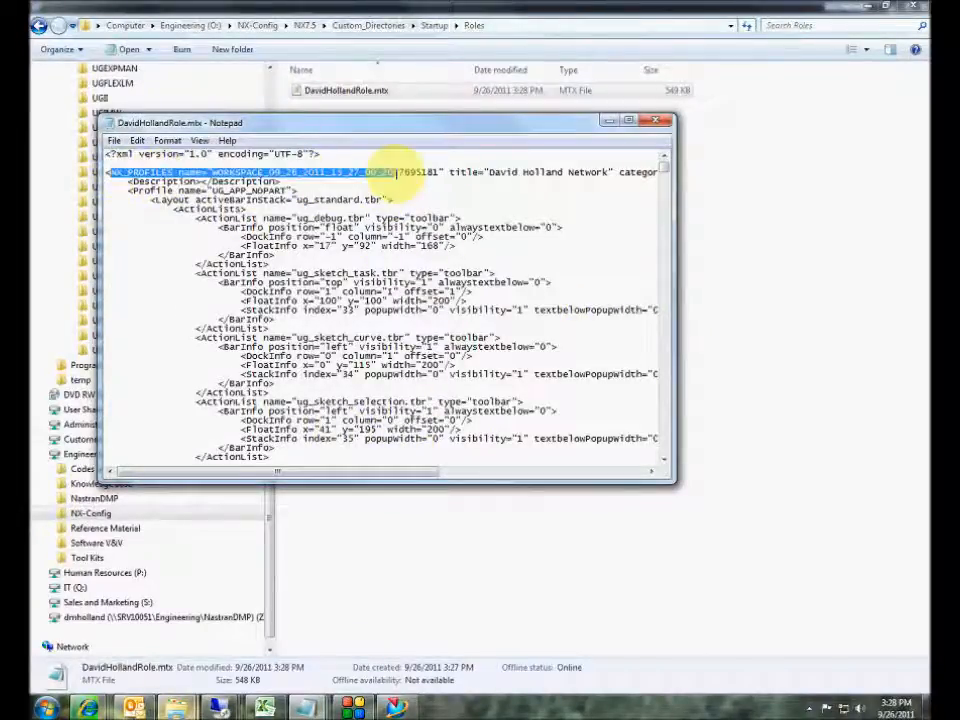
{"action": "left_click_drag", "start_coordinate": [400, 470], "coordinate": [643, 489]}
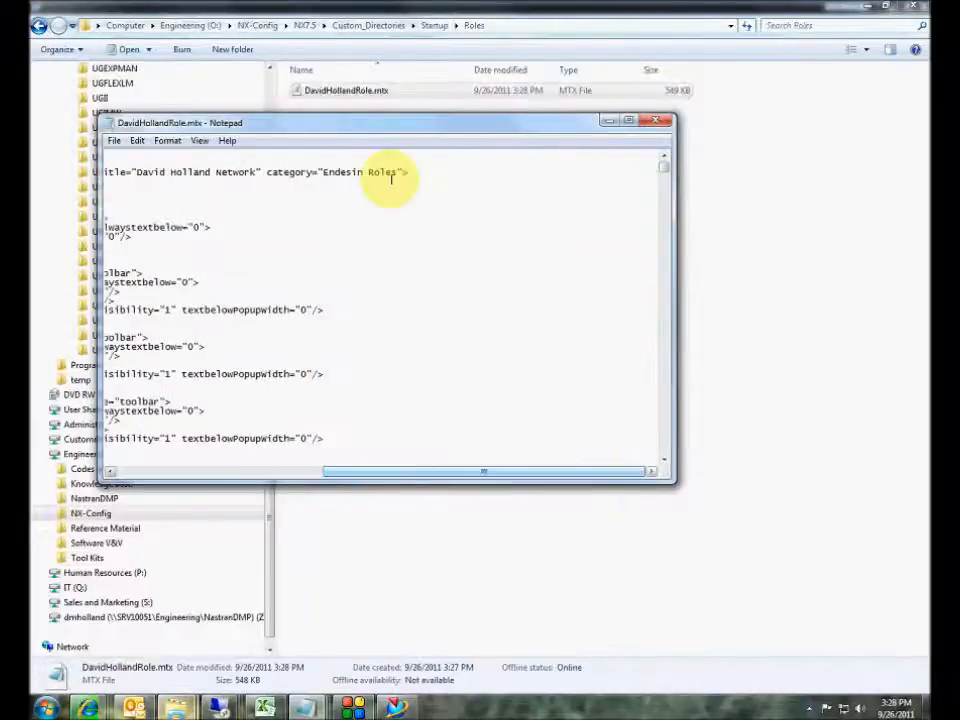
{"action": "left_click", "coordinate": [388, 174]}
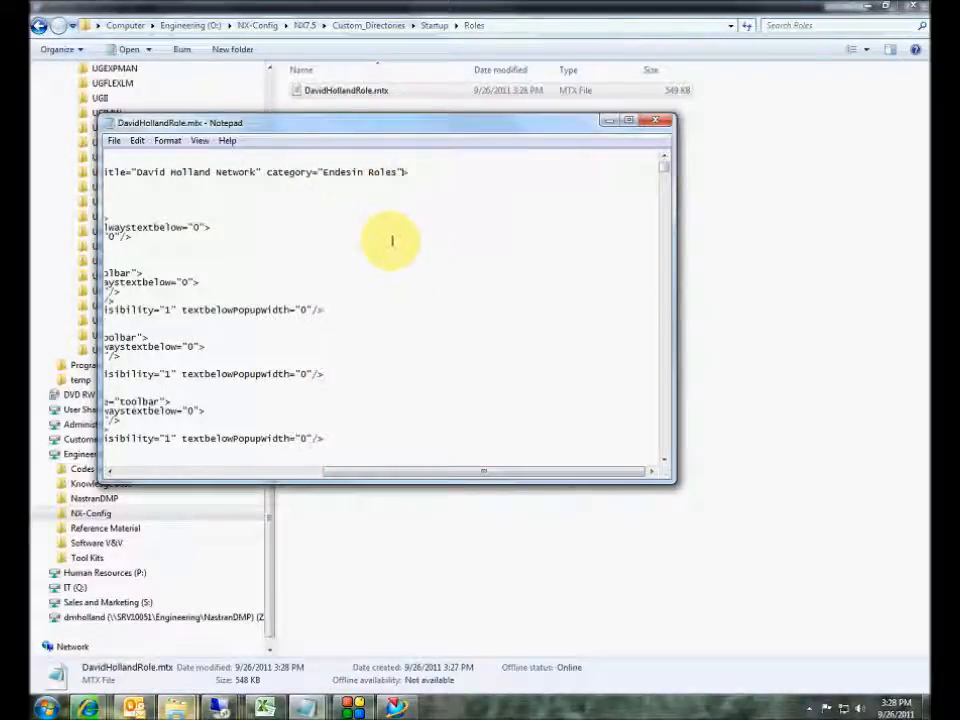
{"action": "left_click", "coordinate": [262, 172]}
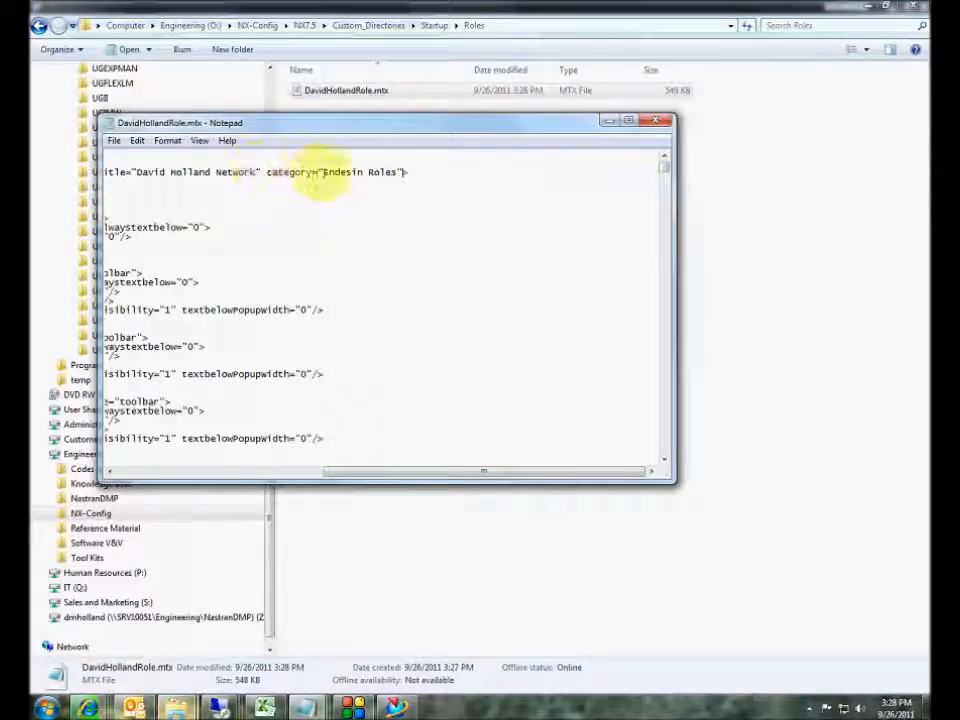
{"action": "left_click_drag", "start_coordinate": [321, 172], "coordinate": [397, 172]}
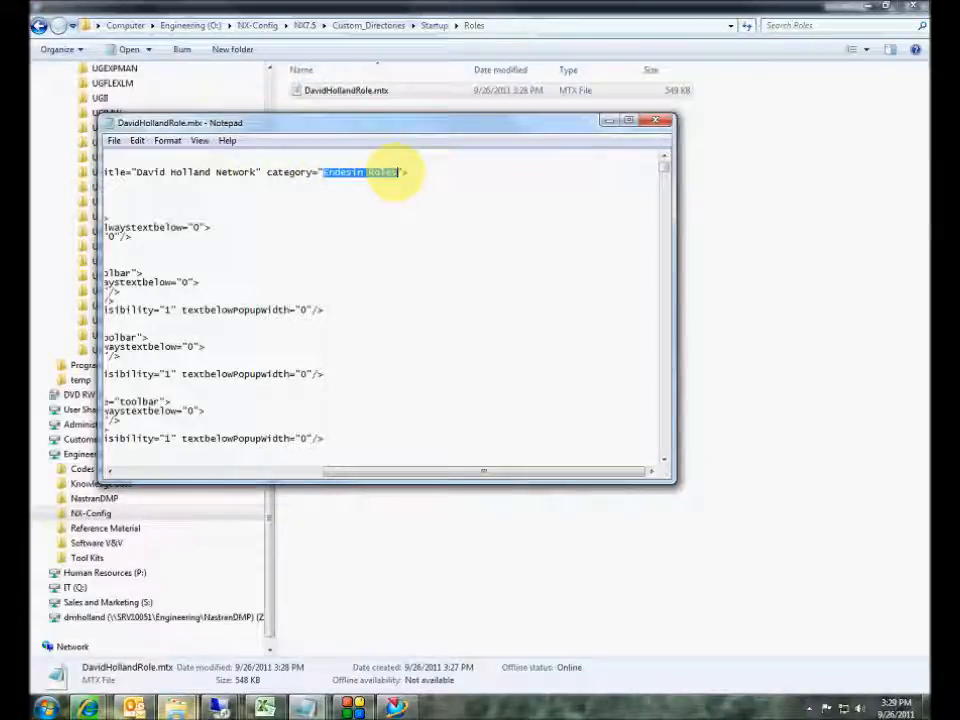
{"action": "left_click_drag", "start_coordinate": [441, 471], "coordinate": [231, 476]}
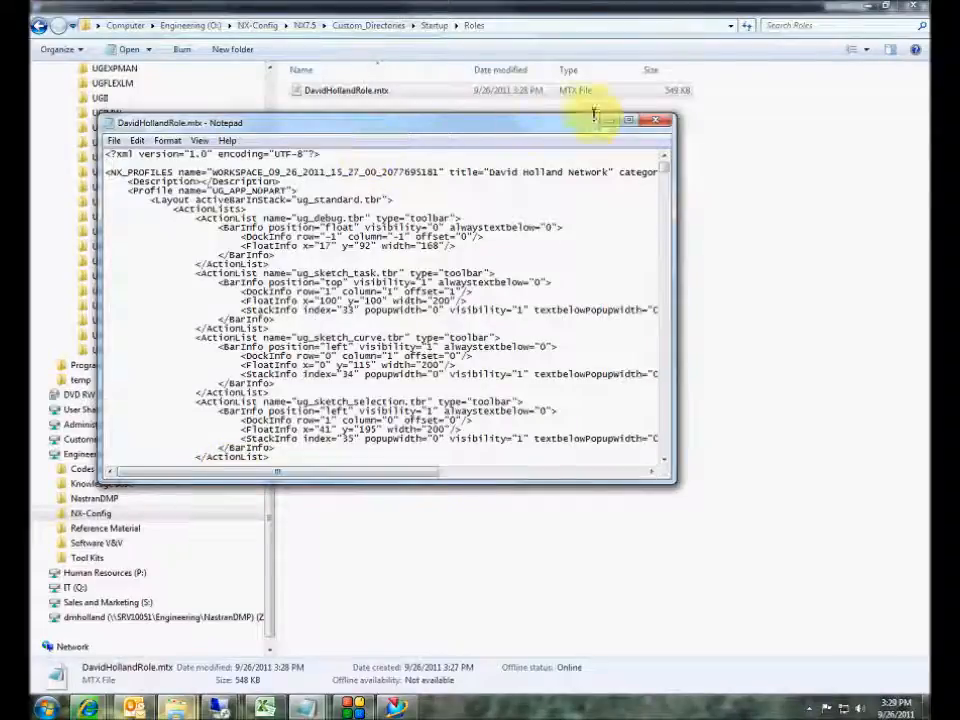
{"action": "left_click", "coordinate": [655, 120]}
{"action": "left_click", "coordinate": [396, 705]}
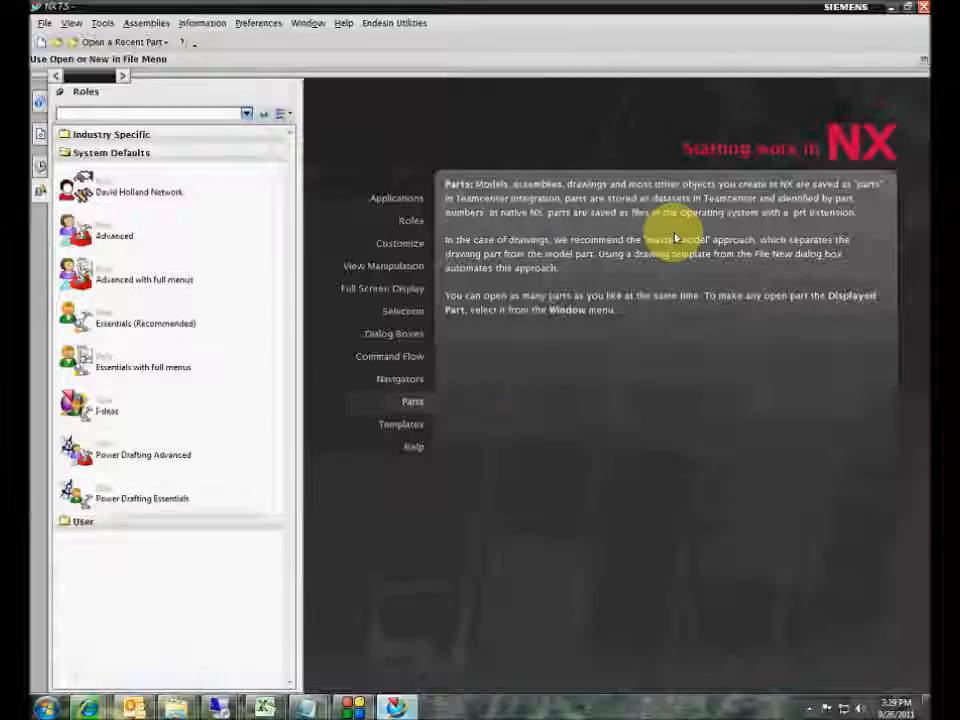
- Relaunch NX 7.5 and expand the new Endesin Roles category in the Roles palette
{"action": "left_click", "coordinate": [922, 7]}
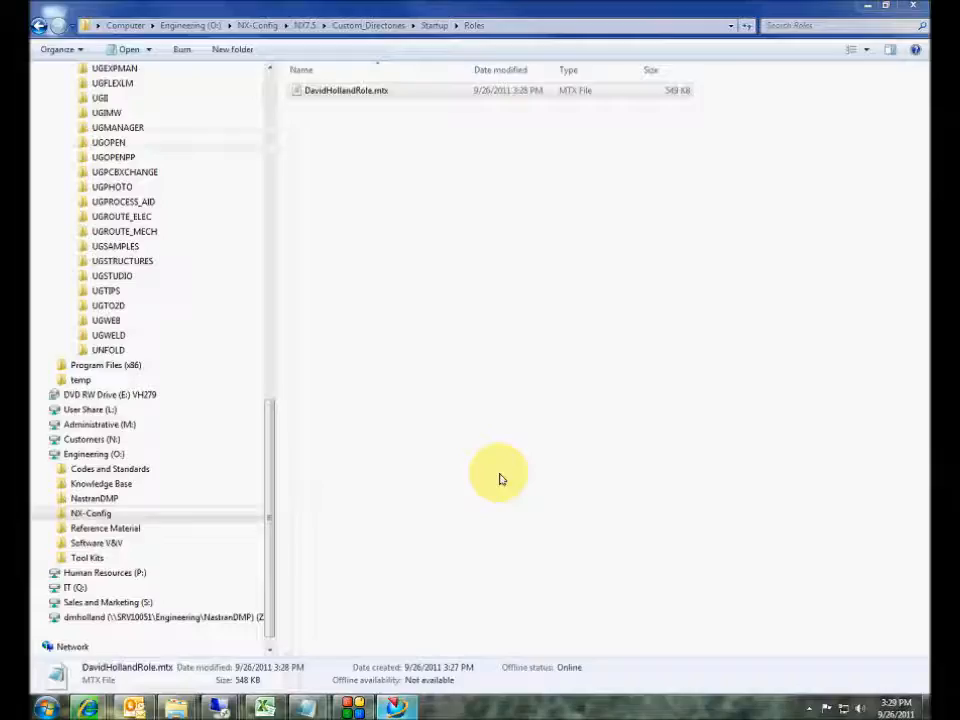
{"action": "left_click", "coordinate": [47, 708]}
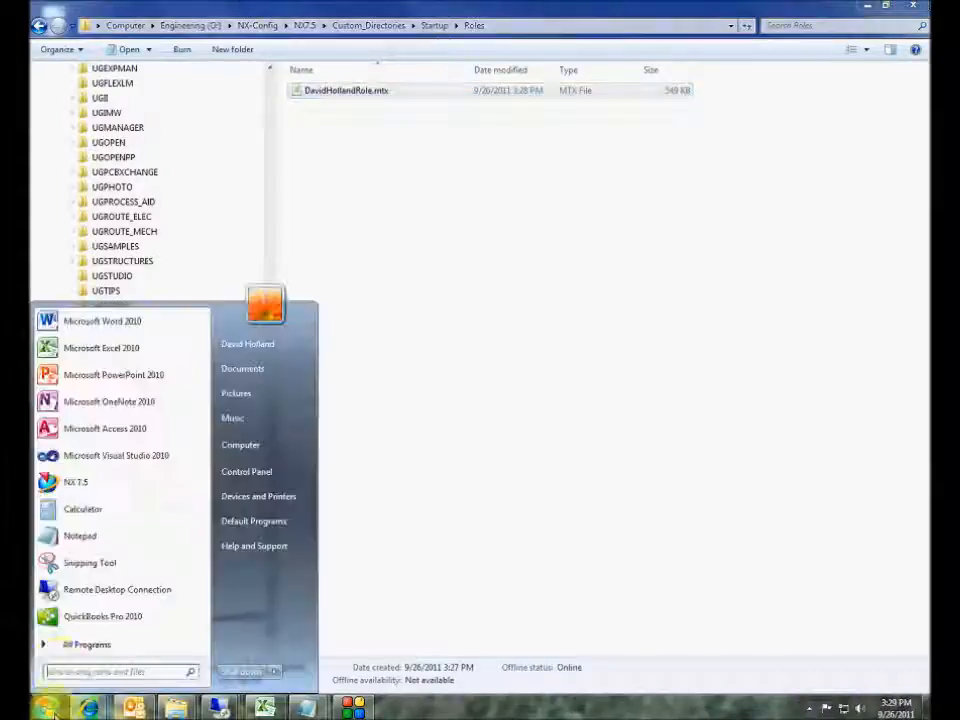
{"action": "left_click", "coordinate": [79, 484]}
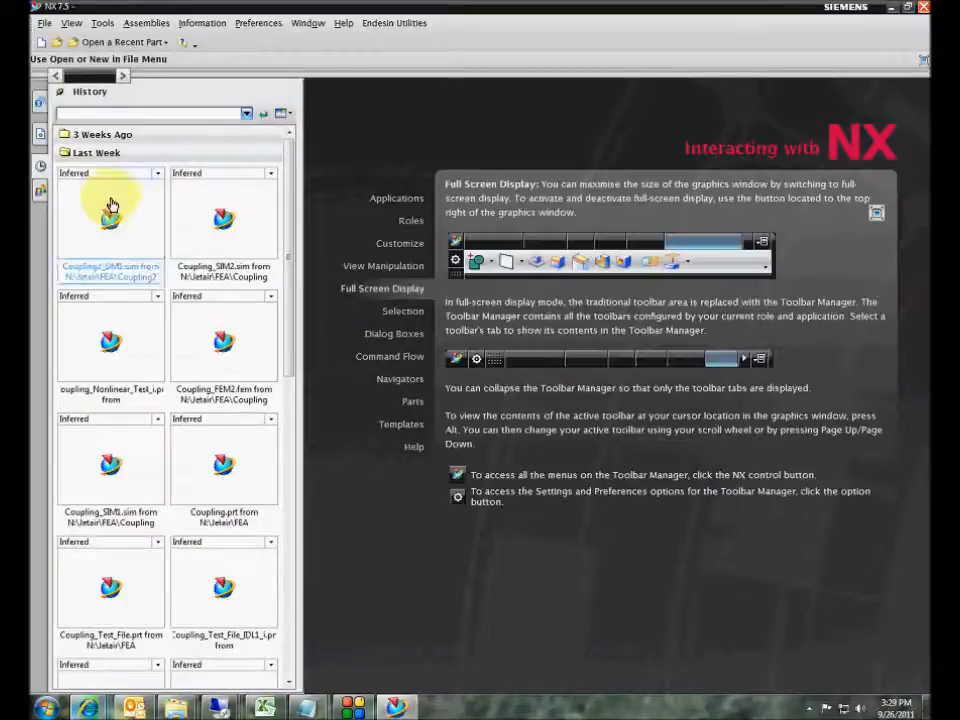
{"action": "left_click", "coordinate": [40, 191]}
{"action": "left_click", "coordinate": [110, 135]}
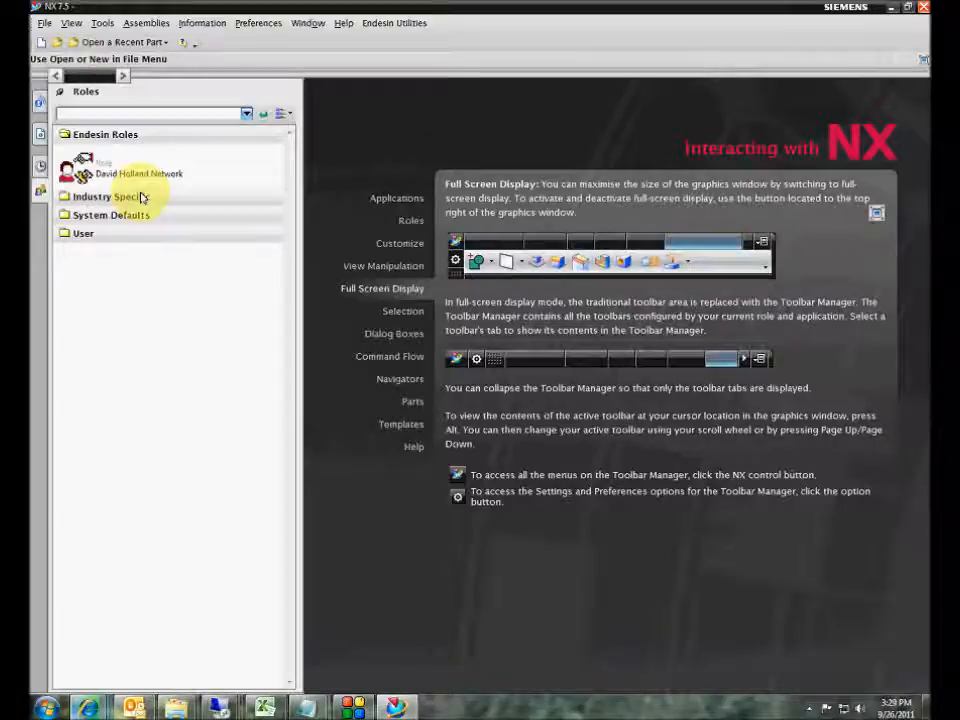
{"action": "right_click", "coordinate": [108, 164]}
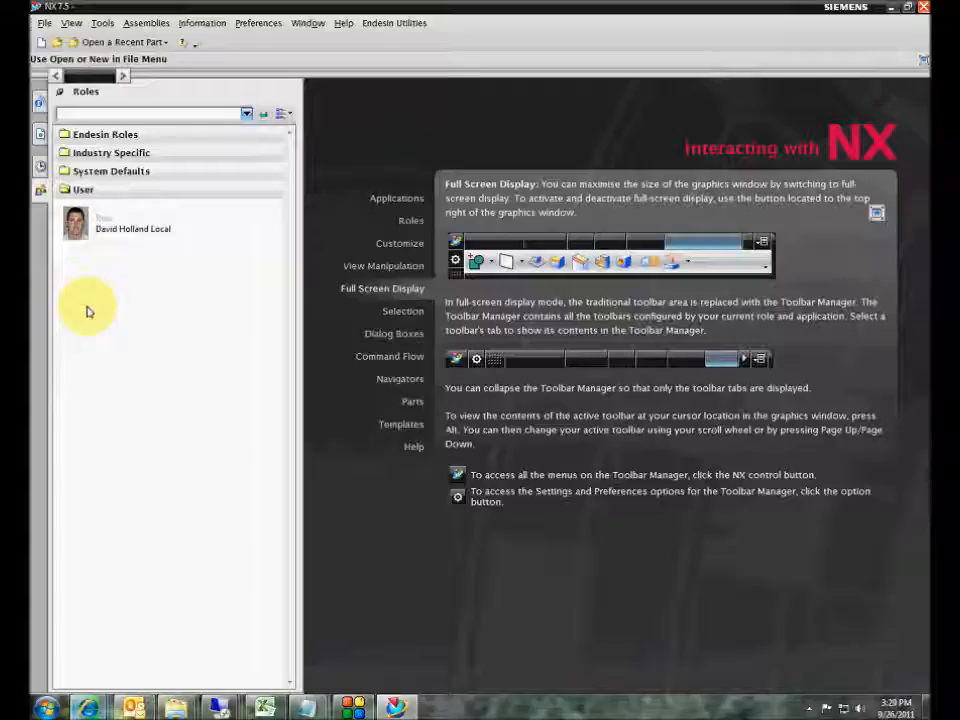
{"action": "left_click", "coordinate": [102, 23]}
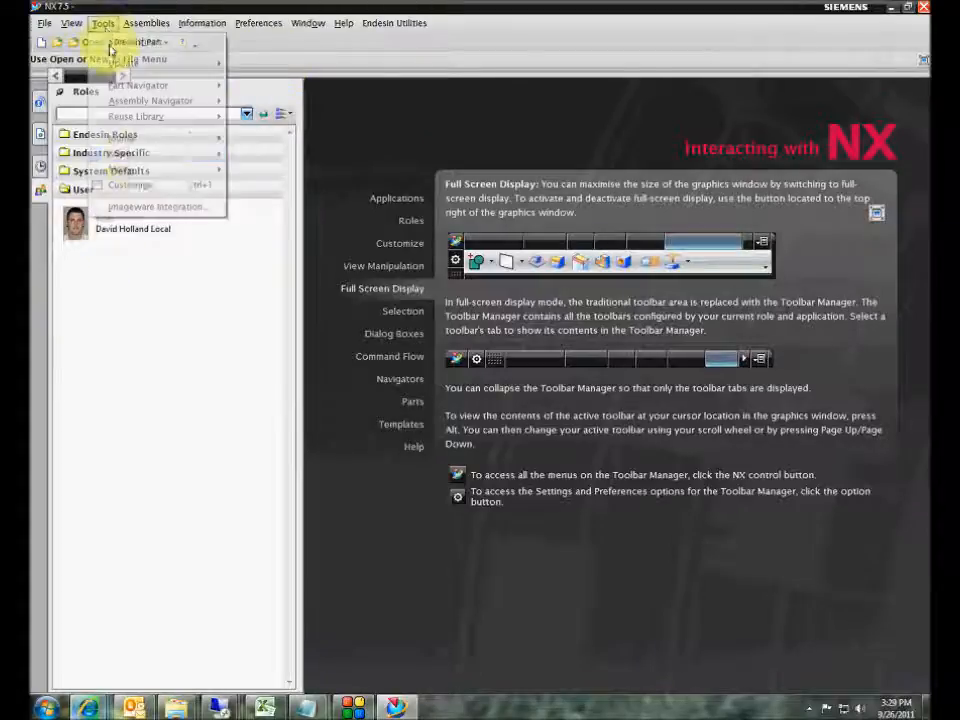
{"action": "left_click", "coordinate": [130, 185]}
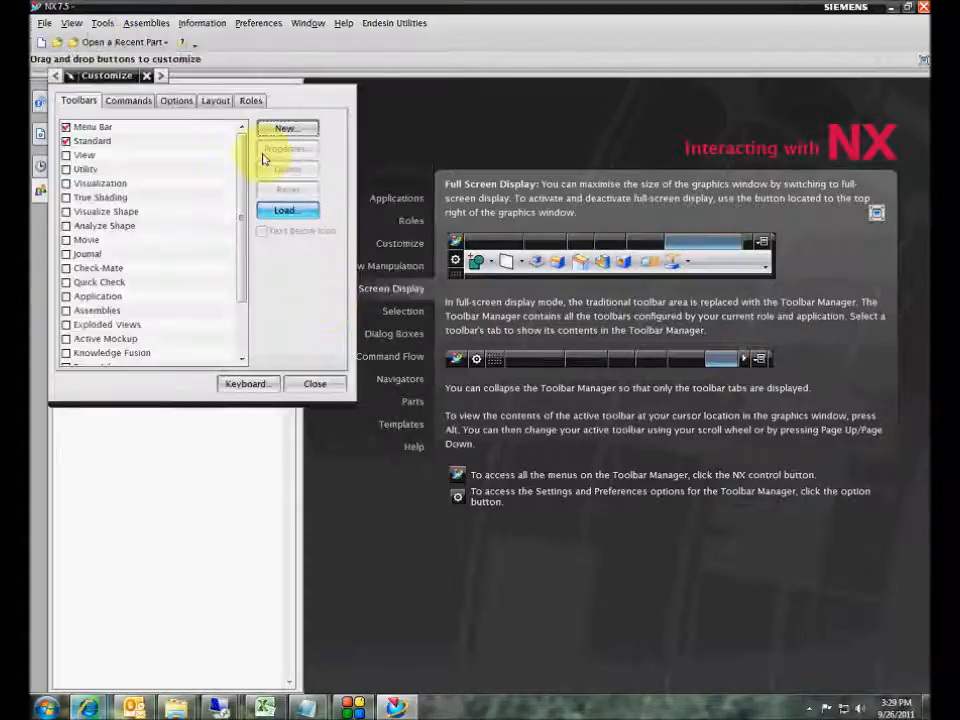
{"action": "left_click", "coordinate": [248, 101]}
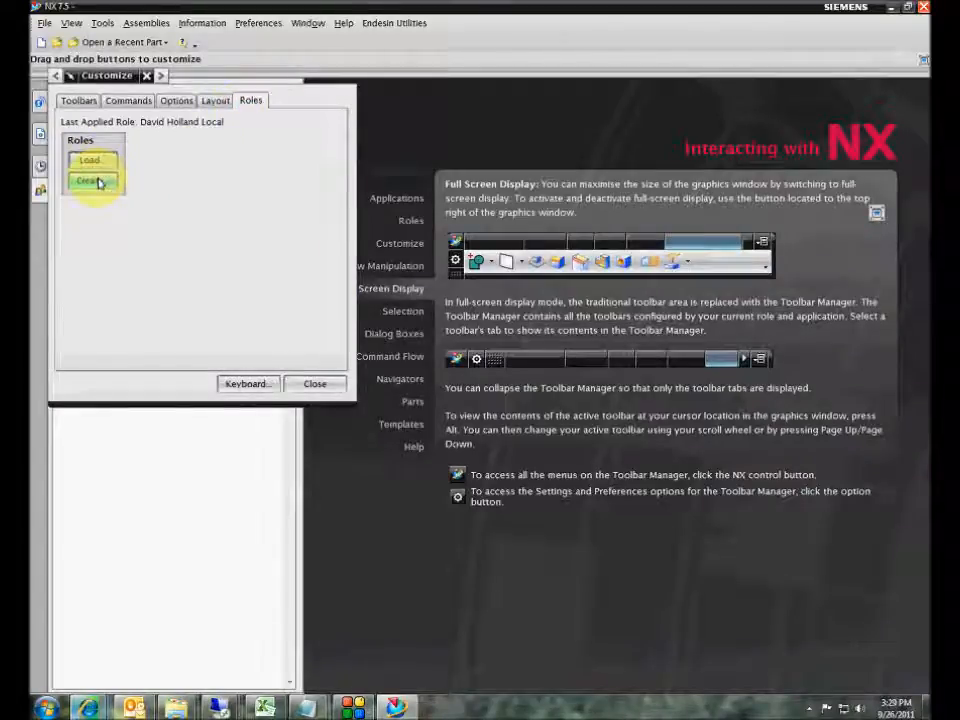
{"action": "left_click", "coordinate": [92, 181]}
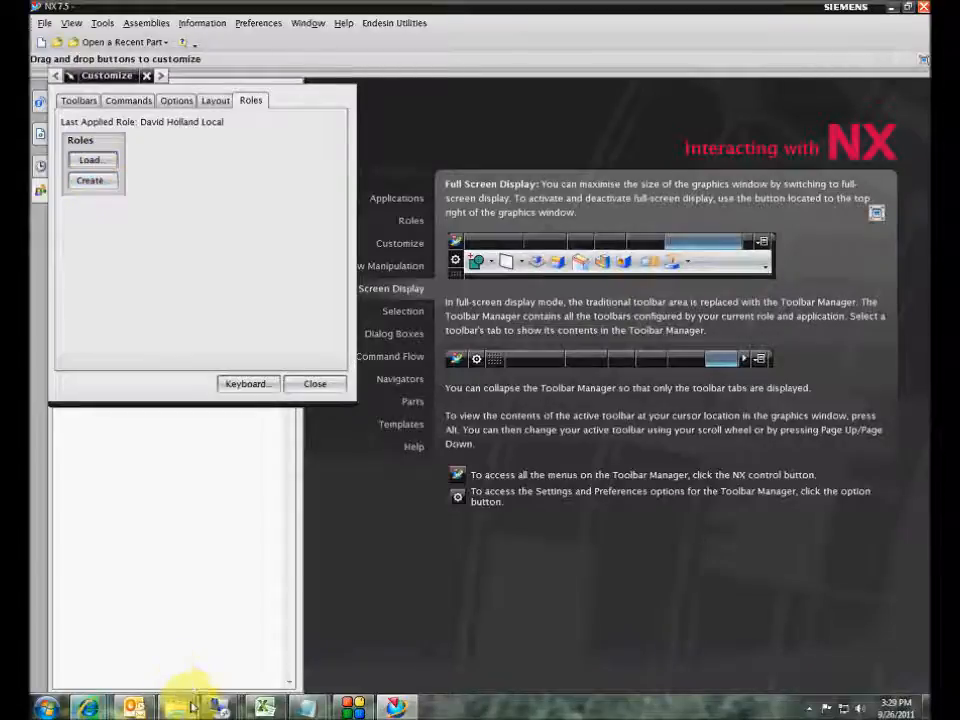
{"action": "mouse_move", "coordinate": [192, 706]}
{"action": "left_click", "coordinate": [229, 675]}
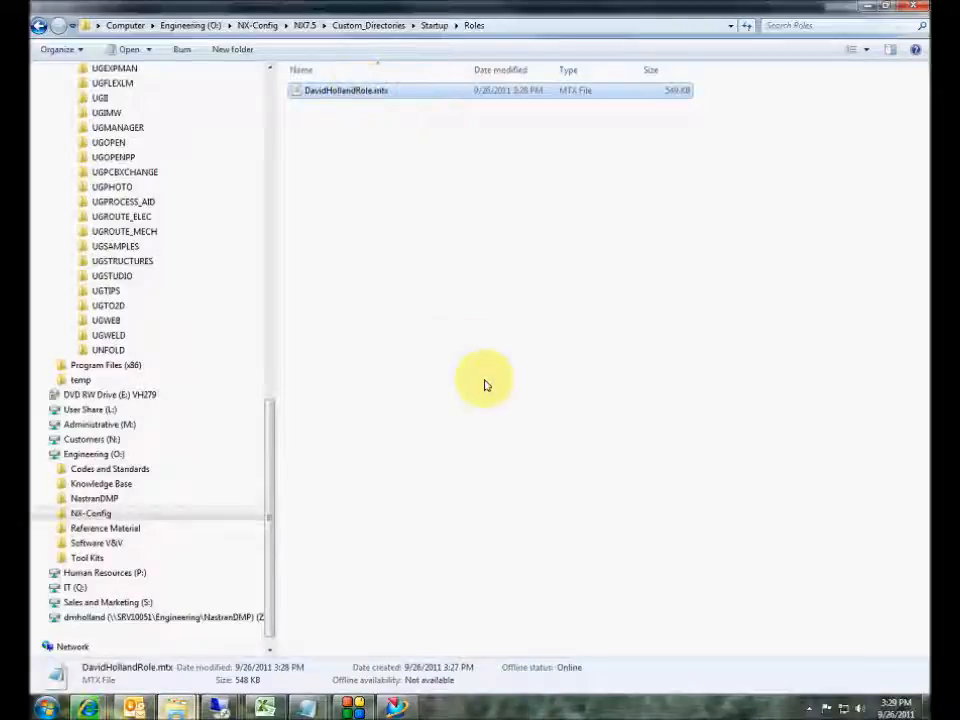
{"action": "mouse_move", "coordinate": [396, 703]}
{"action": "left_click", "coordinate": [333, 561]}
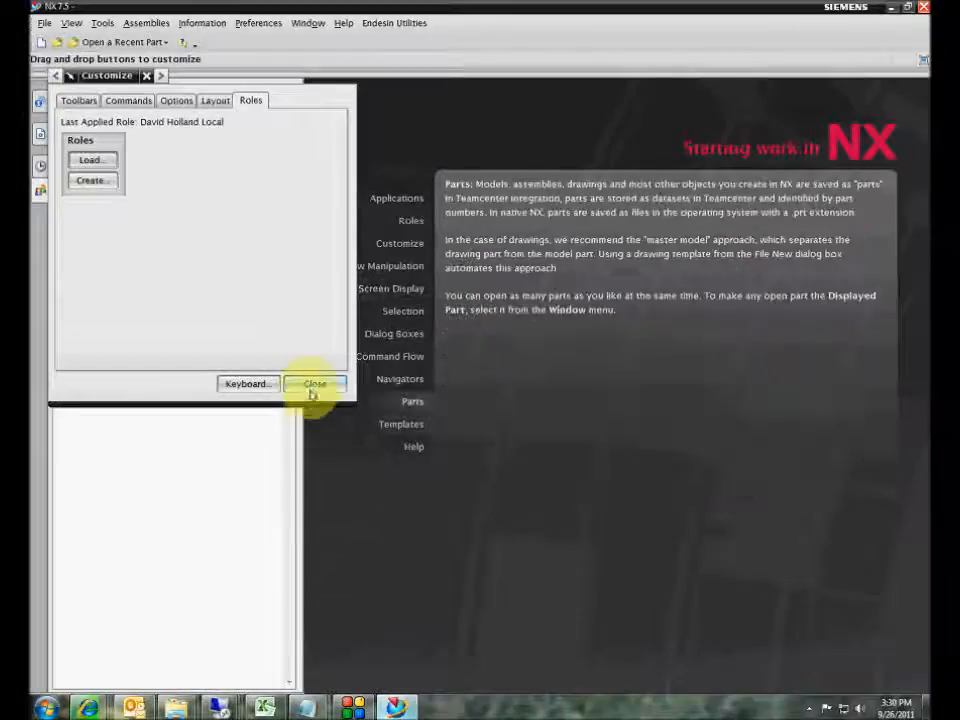
{"action": "left_click", "coordinate": [314, 384]}
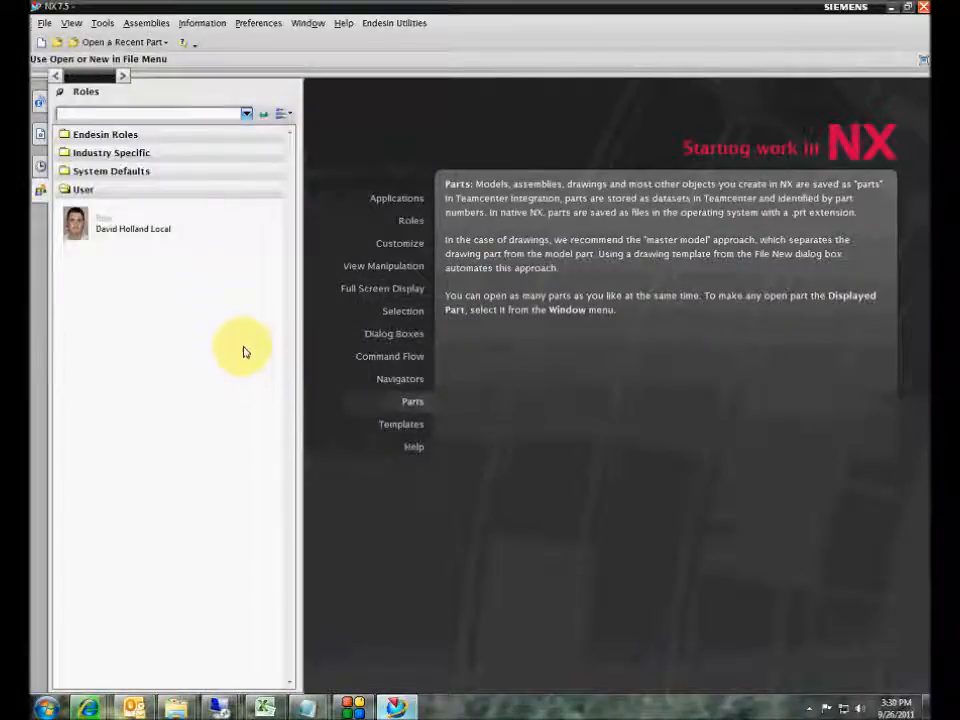